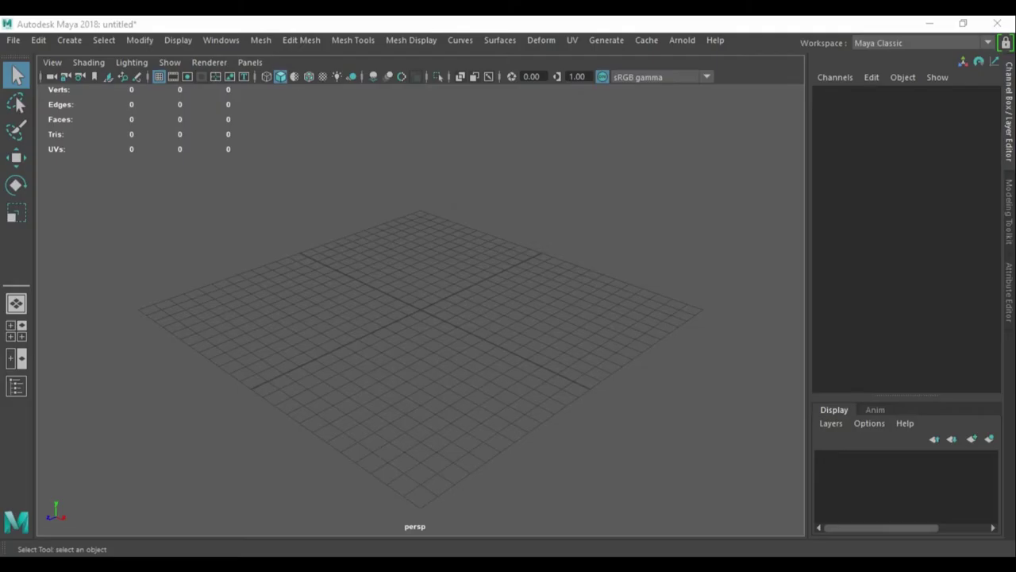
Create a polygon cube, scale it up uniformly, and set it resting on the grid.
{"action": "right_click_drag", "start_coordinate": [478, 161], "coordinate": [479, 201], "text": "shift"}
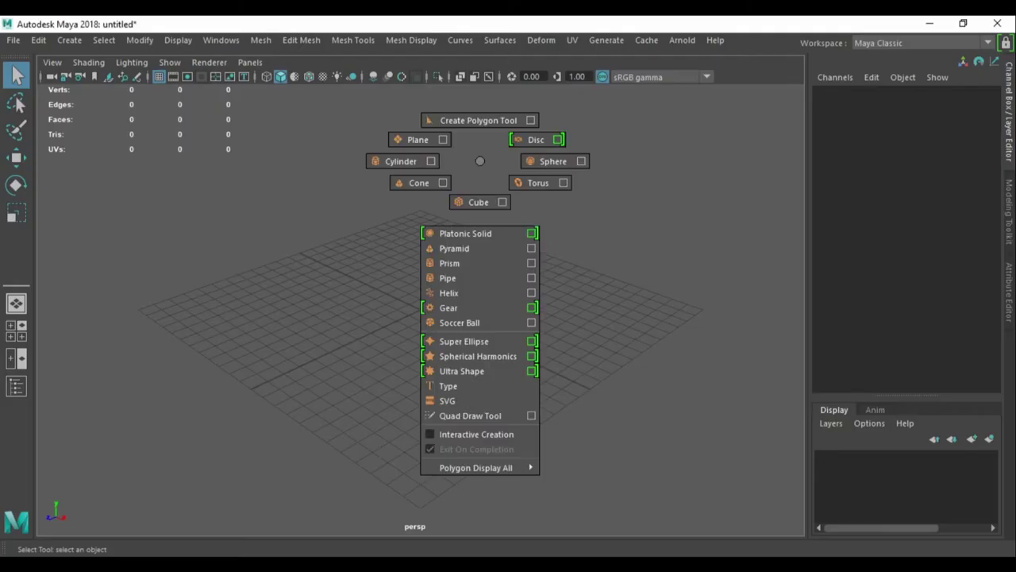
{"action": "key", "text": "r"}
{"action": "left_click_drag", "start_coordinate": [421, 310], "coordinate": [477, 262]}
{"action": "left_click_drag", "start_coordinate": [421, 310], "coordinate": [420, 373]}
{"action": "left_click_drag", "start_coordinate": [421, 226], "coordinate": [420, 159]}
{"action": "left_click_drag", "start_coordinate": [604, 198], "coordinate": [604, 135], "text": "alt"}
{"action": "left_click", "coordinate": [651, 444]}
{"action": "left_click", "coordinate": [381, 199]}
{"action": "left_click_drag", "start_coordinate": [415, 238], "coordinate": [414, 286]}
{"action": "left_click_drag", "start_coordinate": [603, 238], "coordinate": [604, 318], "text": "alt"}
{"action": "left_click", "coordinate": [675, 445]}
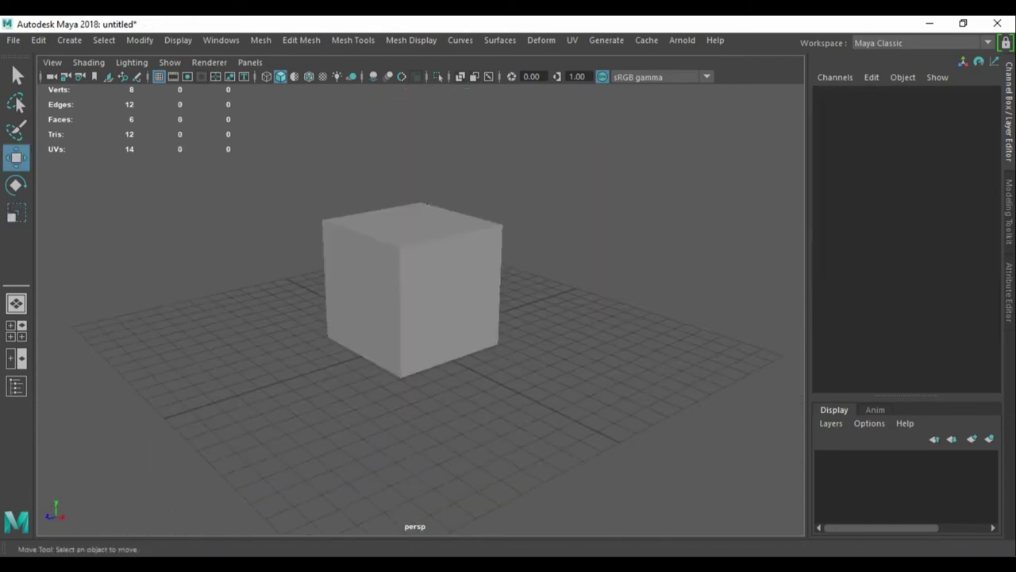
{"action": "left_click", "coordinate": [408, 249]}
Squash the cube down into a flat slab base.
{"action": "scroll", "coordinate": [428, 317], "scroll_direction": "up", "scroll_amount": 3}
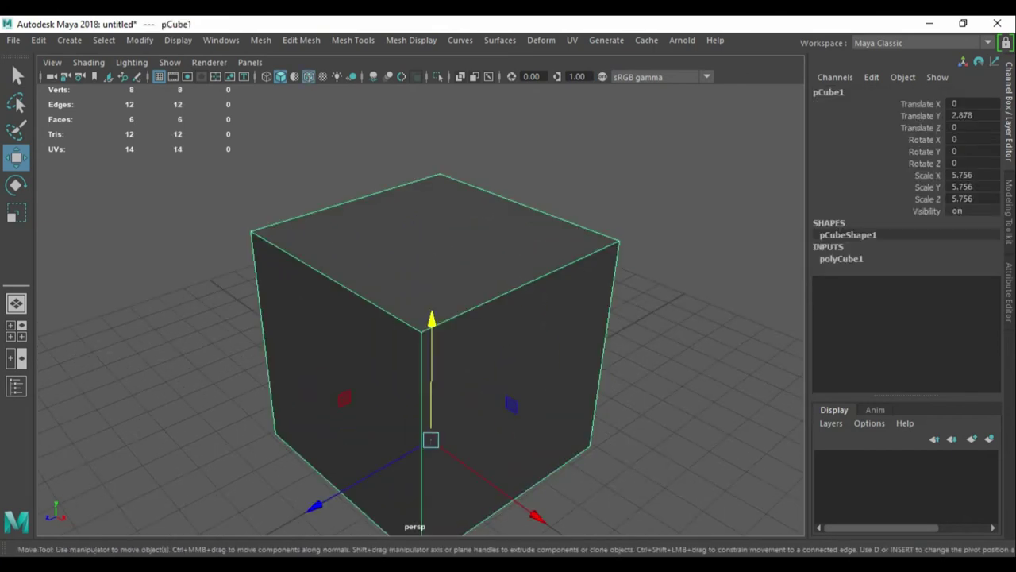
{"action": "scroll", "coordinate": [428, 317], "scroll_direction": "down", "scroll_amount": 3}
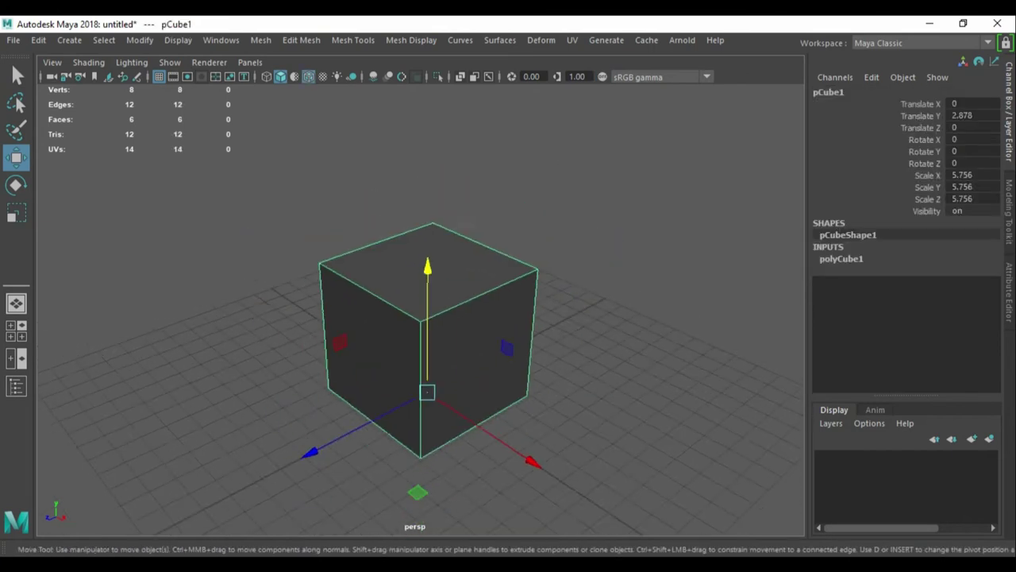
{"action": "key", "text": "r"}
{"action": "left_click_drag", "start_coordinate": [430, 246], "coordinate": [428, 357]}
{"action": "key", "text": "F11"}
{"action": "scroll", "coordinate": [429, 318], "scroll_direction": "up", "scroll_amount": 3}
{"action": "left_click", "coordinate": [431, 341]}
{"action": "left_click", "coordinate": [421, 286]}
{"action": "key", "text": "w"}
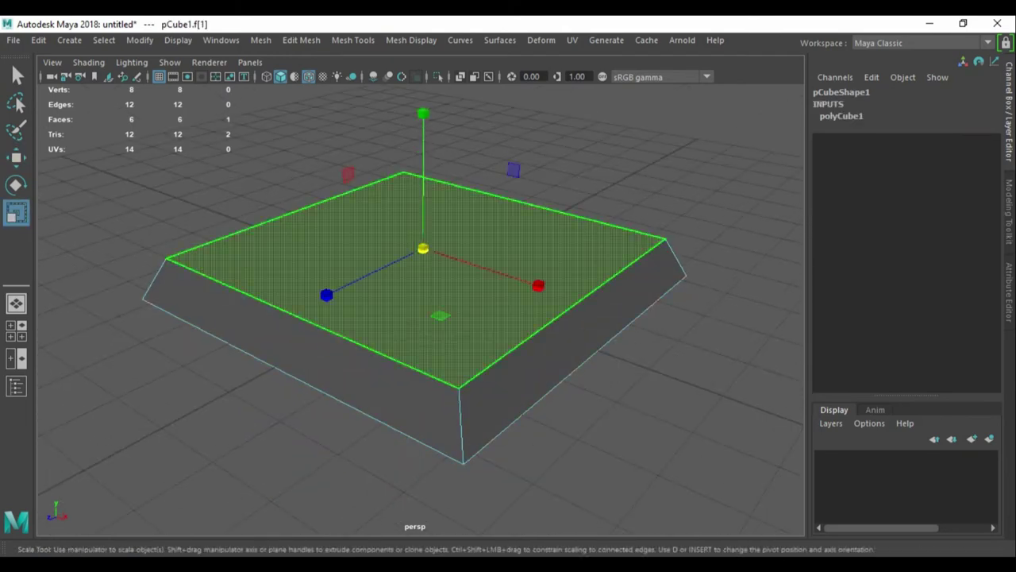
{"action": "key", "text": "Escape"}
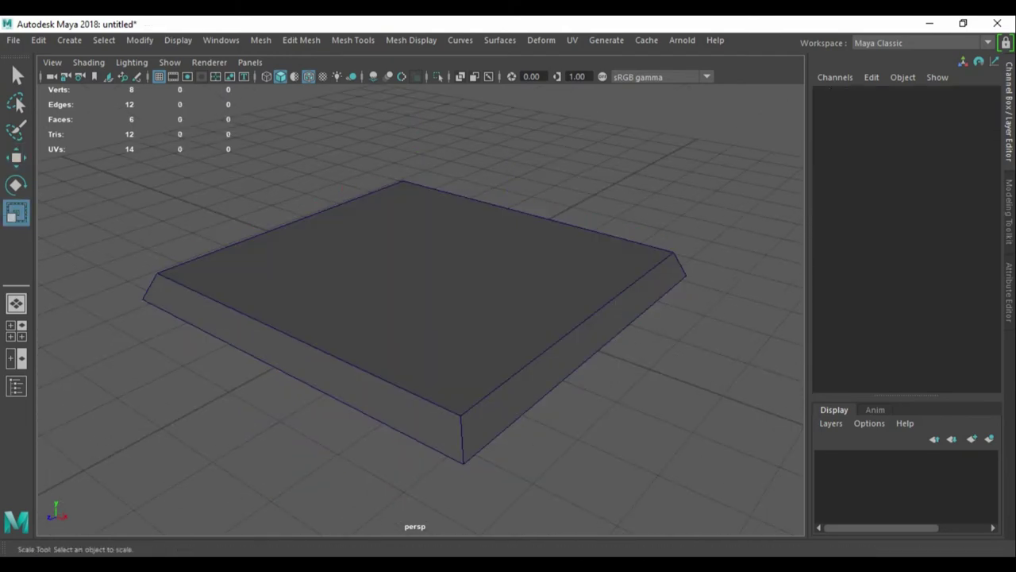
Extrude the slab's top face up into a tall box, then again for a thin top band.
{"action": "left_click", "coordinate": [421, 302]}
{"action": "key", "text": "F11"}
{"action": "left_click", "coordinate": [429, 318]}
{"action": "key", "text": "w"}
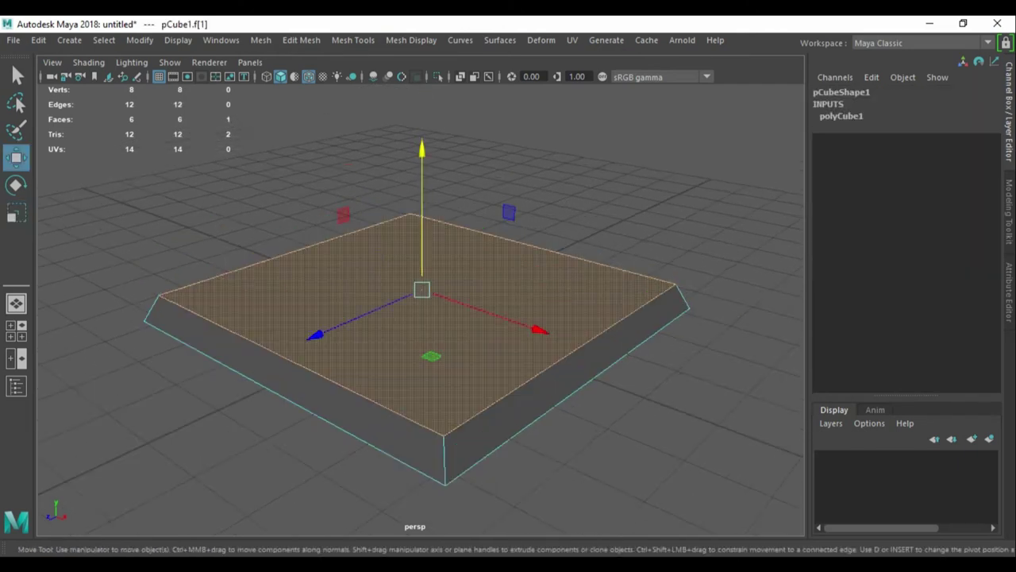
{"action": "key", "text": "ctrl+e"}
{"action": "left_click_drag", "start_coordinate": [442, 158], "coordinate": [441, 87]}
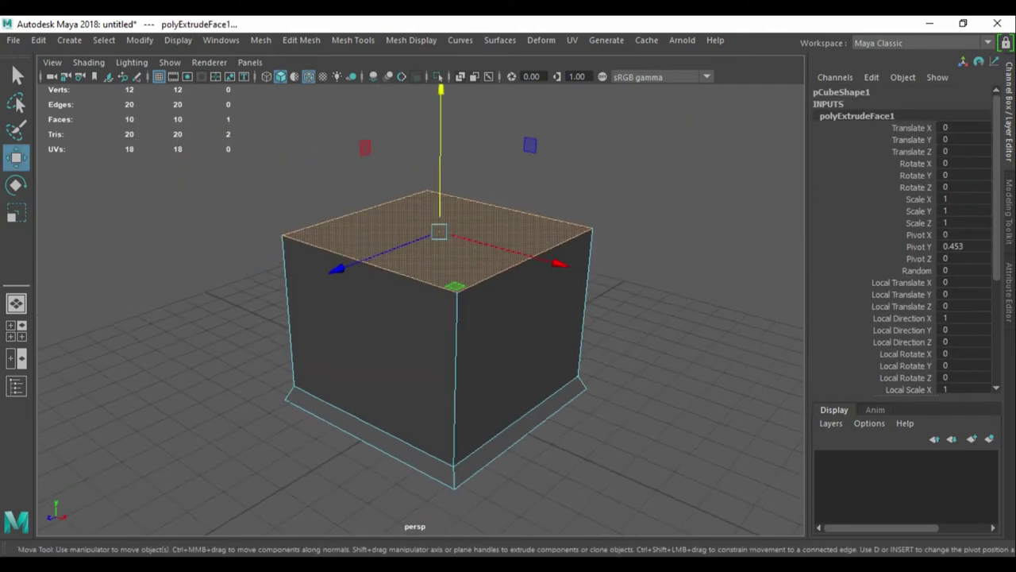
{"action": "key", "text": "ctrl+e"}
Extrude the band's side faces outward into a lip and scale the lid vertices in front view.
{"action": "key", "text": "q"}
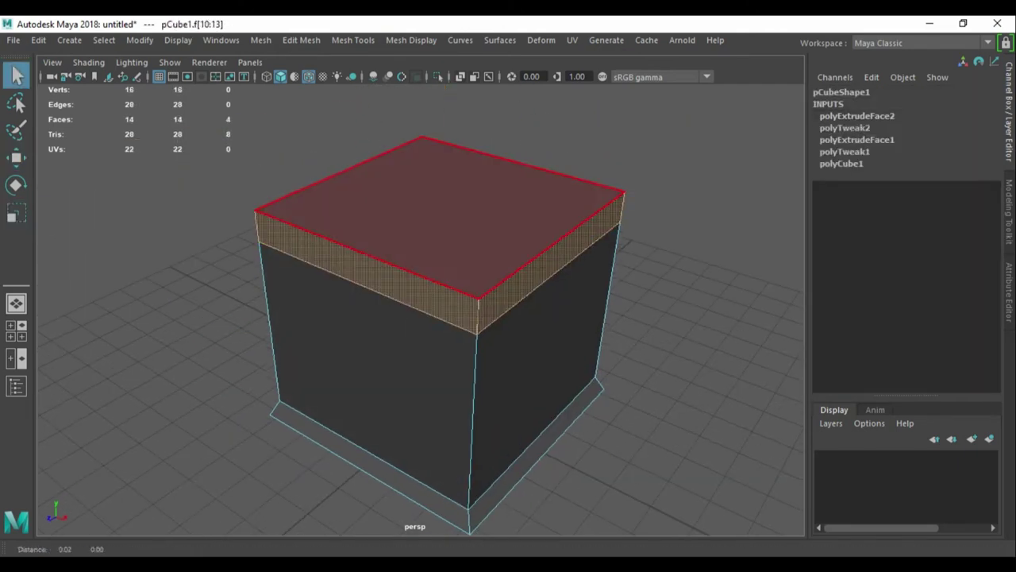
{"action": "key", "text": "r"}
{"action": "key", "text": "ctrl+e"}
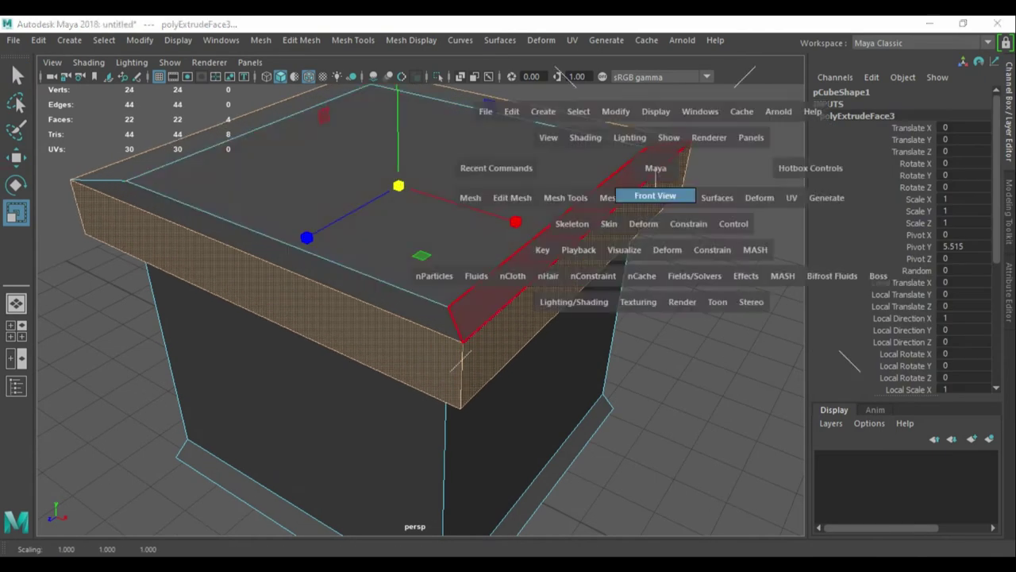
{"action": "key", "text": "space"}
{"action": "key", "text": "F9"}
{"action": "left_click_drag", "start_coordinate": [198, 259], "coordinate": [738, 341]}
{"action": "key", "text": "r"}
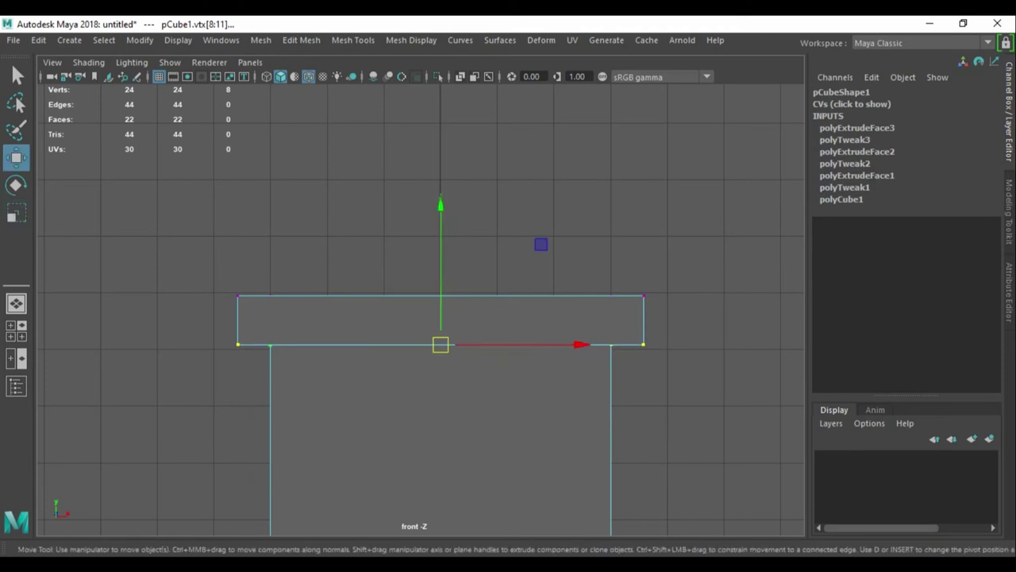
{"action": "left_click", "coordinate": [204, 555]}
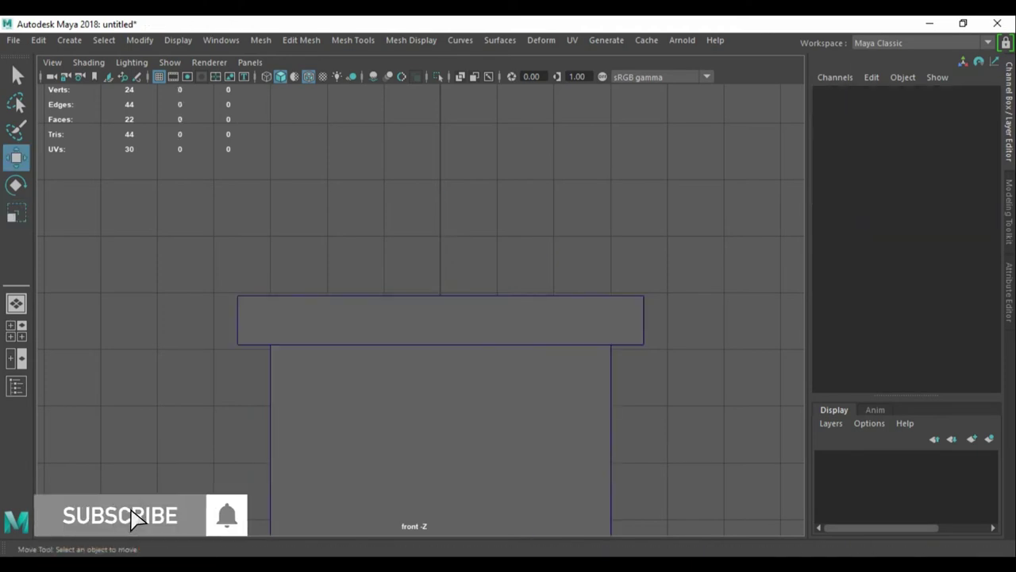
Scale the vertices above the box body outward so the lid overhangs the walls.
{"action": "key", "text": "q"}
{"action": "left_click_drag", "start_coordinate": [195, 262], "coordinate": [630, 287]}
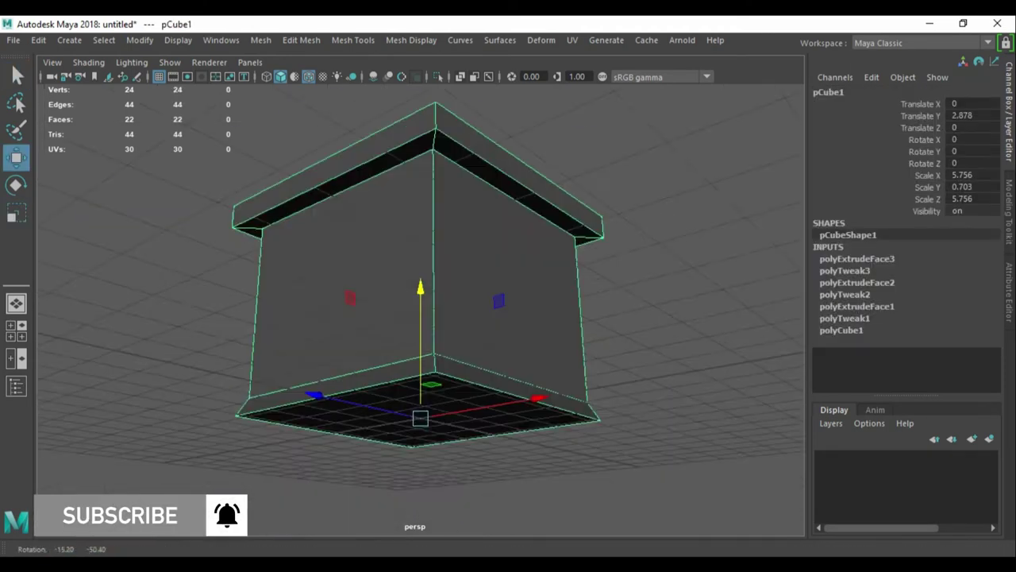
{"action": "key", "text": "r"}
{"action": "scroll", "coordinate": [406, 309], "scroll_direction": "up", "scroll_amount": 2}
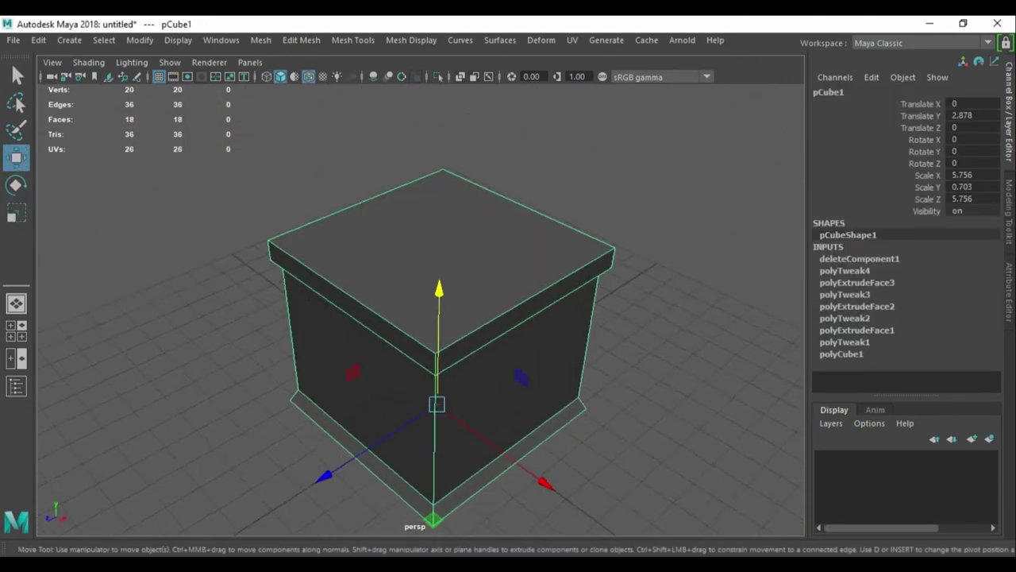
{"action": "mouse_move", "coordinate": [413, 317]}
{"action": "left_mouse_down", "text": "alt"}
{"action": "mouse_move", "coordinate": [381, 310]}
{"action": "mouse_move", "coordinate": [445, 326]}
{"action": "left_mouse_up", "text": "alt"}
{"action": "left_click", "coordinate": [683, 199]}
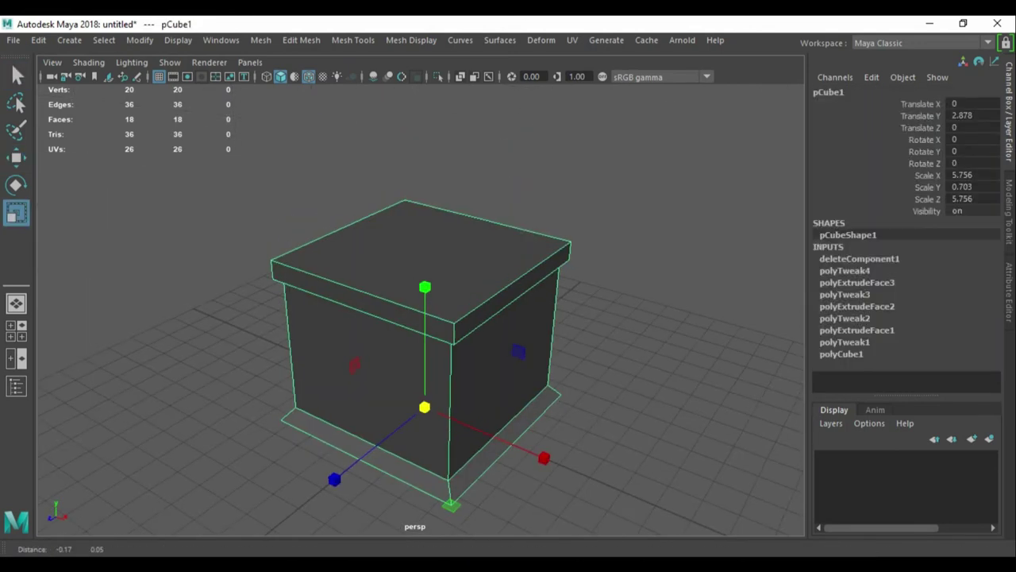
Hide the Poly Count readout, bevel the edges, and inset the lower front face by 0.08.
{"action": "left_click", "coordinate": [178, 39]}
{"action": "left_click", "coordinate": [492, 298]}
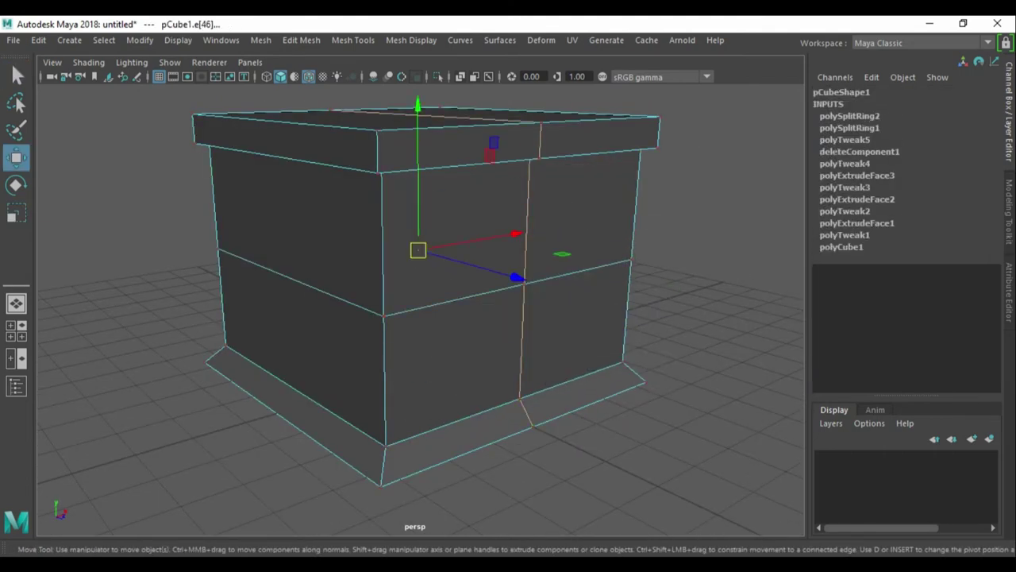
{"action": "key", "text": "ctrl+b"}
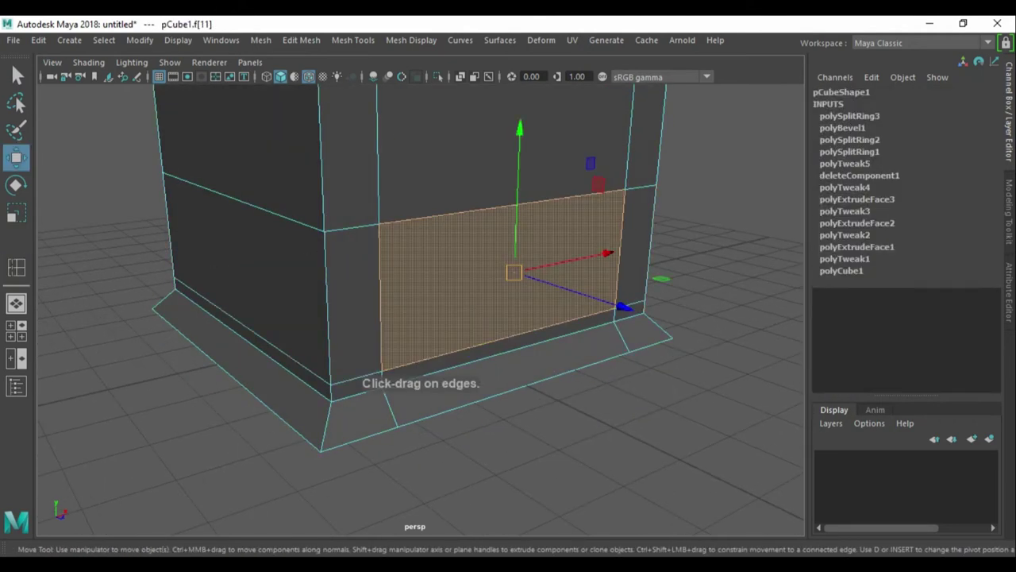
{"action": "key", "text": "ctrl+e"}
{"action": "left_click_drag", "start_coordinate": [627, 352], "coordinate": [659, 352]}
{"action": "key", "text": "w"}
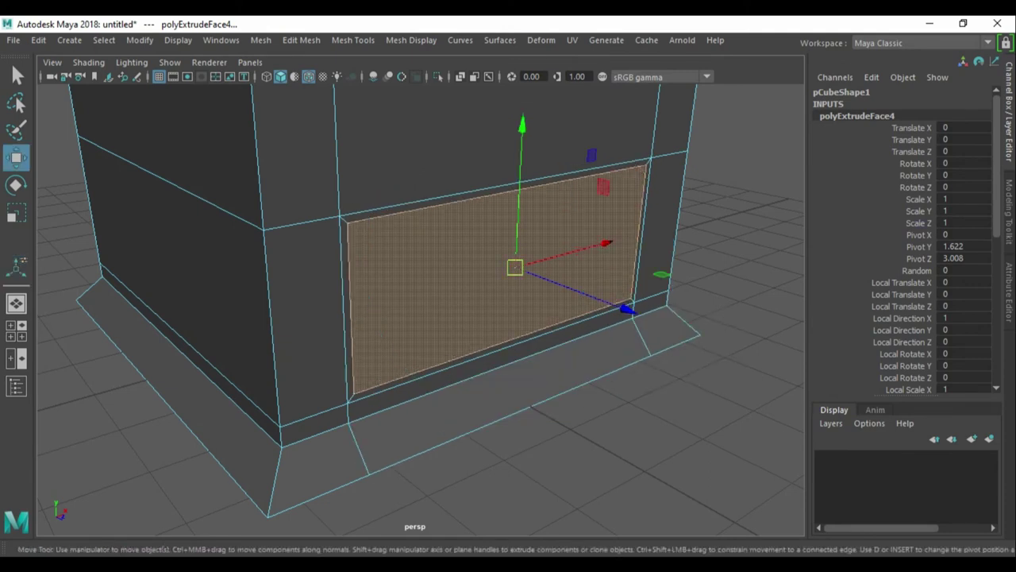
Extrude the front panel face inward twice more to form the recessed, framed panel.
{"action": "key", "text": "ctrl+e"}
{"action": "key", "text": "q"}
{"action": "scroll", "coordinate": [477, 318], "scroll_direction": "up", "scroll_amount": 3}
{"action": "left_click", "coordinate": [476, 318]}
{"action": "key", "text": "w"}
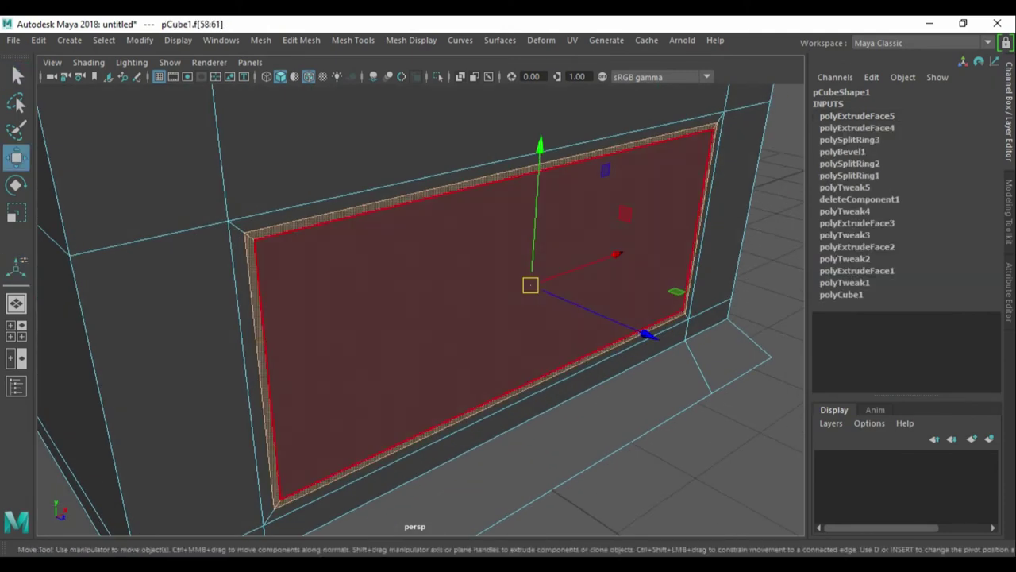
{"action": "key", "text": "ctrl+e"}
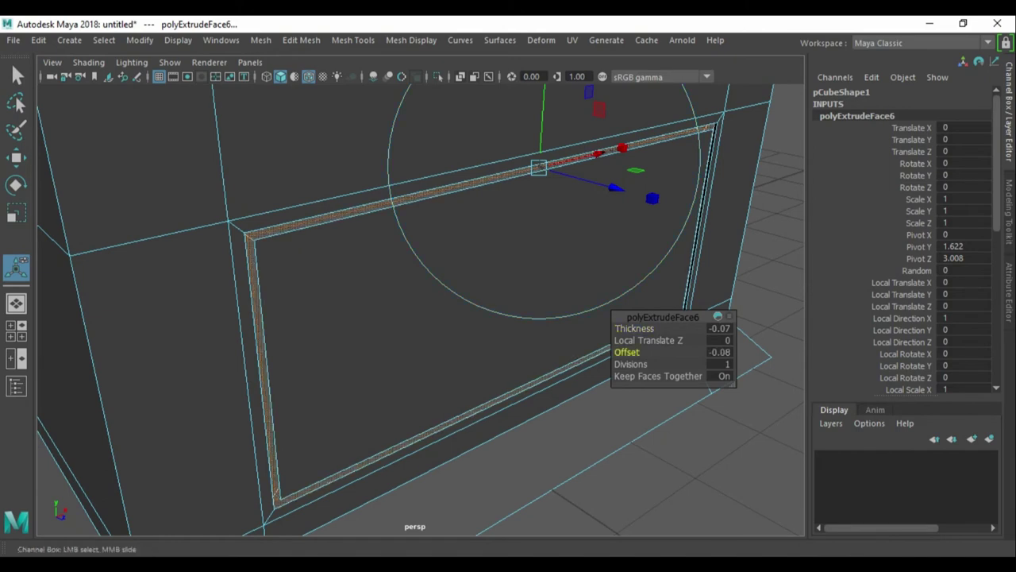
{"action": "scroll", "coordinate": [420, 310], "scroll_direction": "up", "scroll_amount": 5}
{"action": "scroll", "coordinate": [421, 310], "scroll_direction": "up", "scroll_amount": 3}
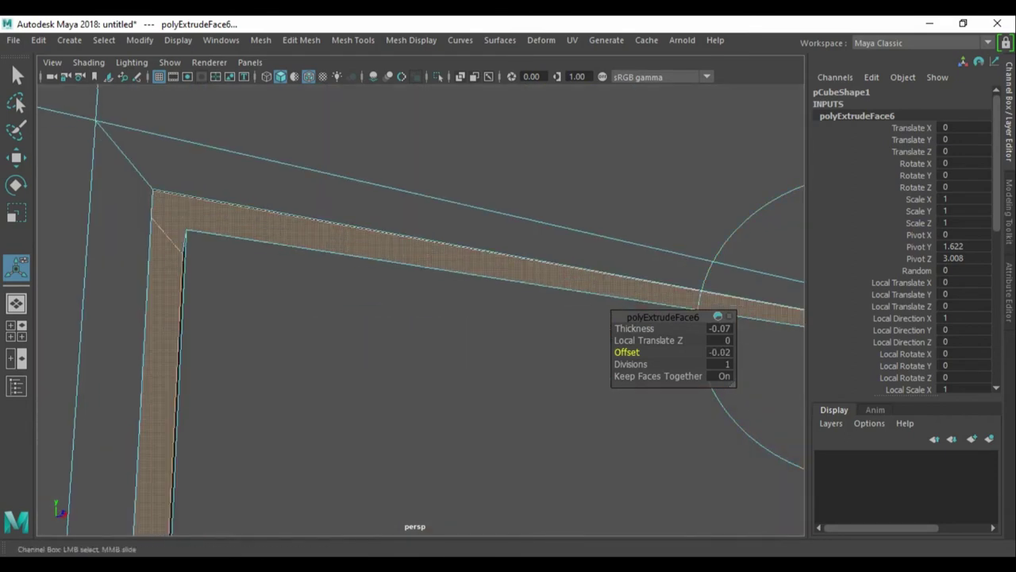
{"action": "key", "text": "w"}
{"action": "scroll", "coordinate": [421, 309], "scroll_direction": "down", "scroll_amount": 10}
{"action": "left_click_drag", "start_coordinate": [397, 318], "coordinate": [477, 318], "text": "alt"}
{"action": "key", "text": "F8"}
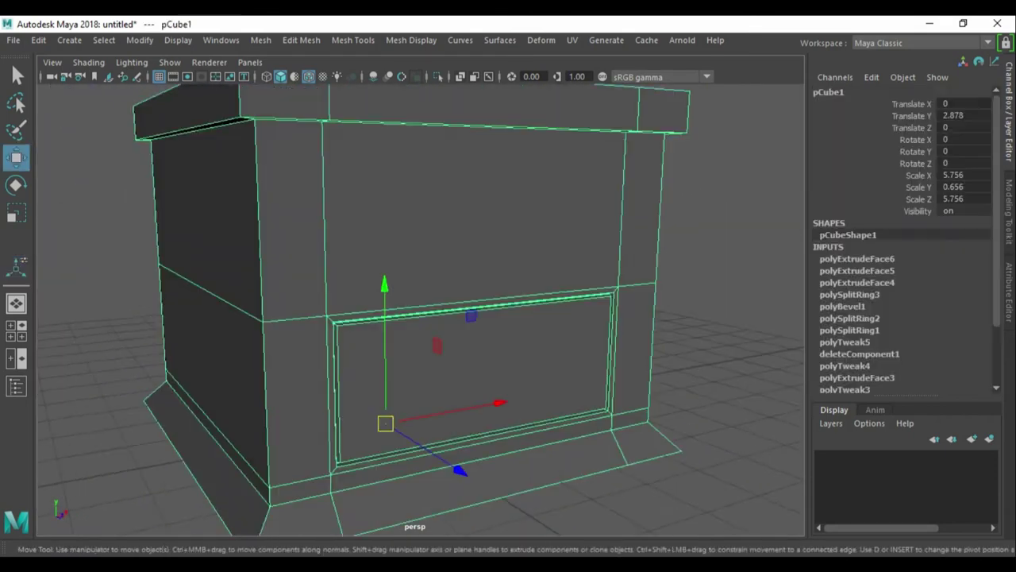
{"action": "left_click_drag", "start_coordinate": [397, 318], "coordinate": [445, 365], "text": "alt"}
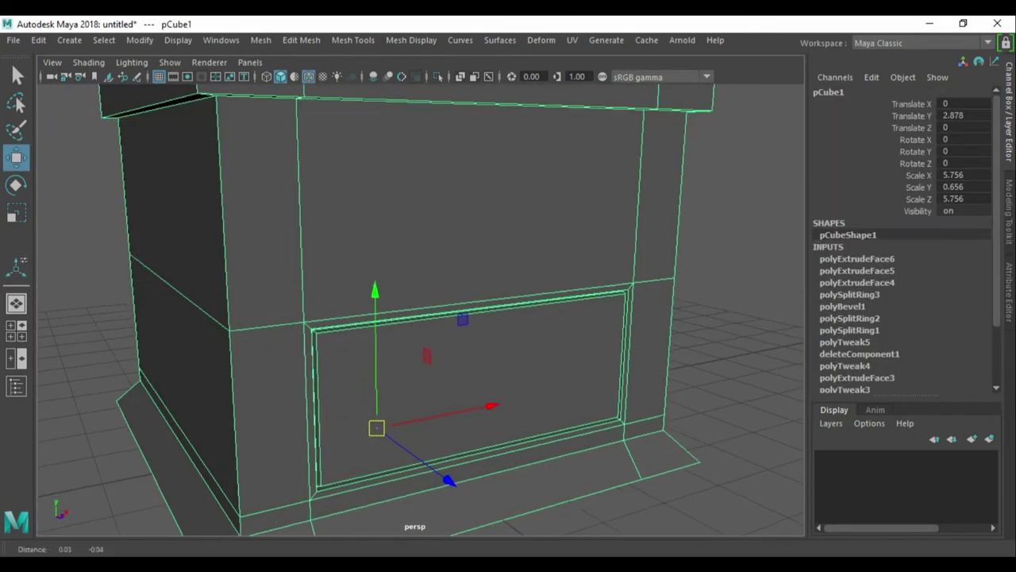
{"action": "scroll", "coordinate": [421, 310], "scroll_direction": "up", "scroll_amount": 3}
Bevel the new edge loop with 5 segments.
{"action": "key", "text": "ctrl+b"}
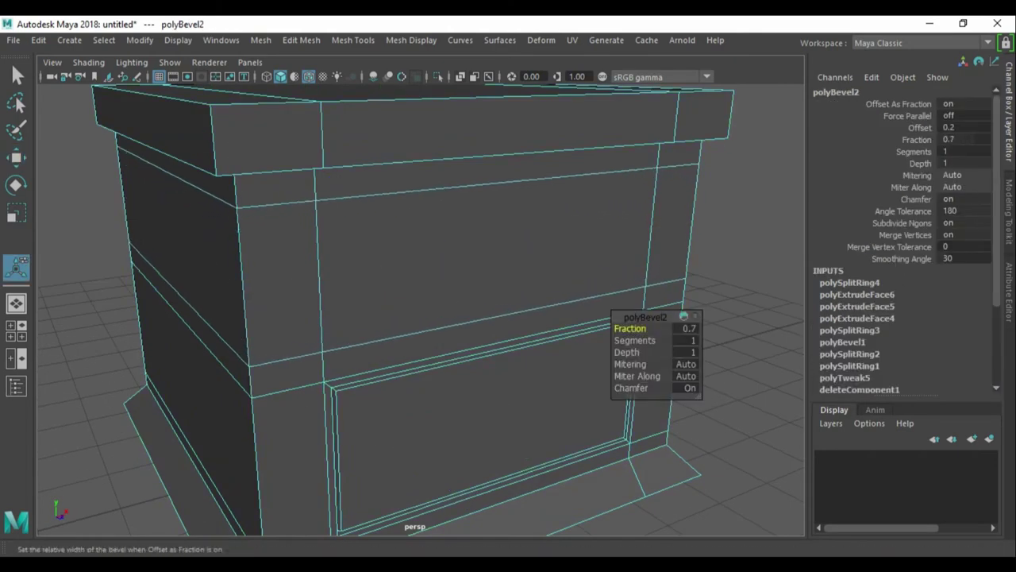
{"action": "mouse_move", "coordinate": [630, 328]}
{"action": "middle_mouse_down"}
{"action": "mouse_move", "coordinate": [659, 328]}
{"action": "mouse_move", "coordinate": [667, 340]}
{"action": "middle_mouse_up"}
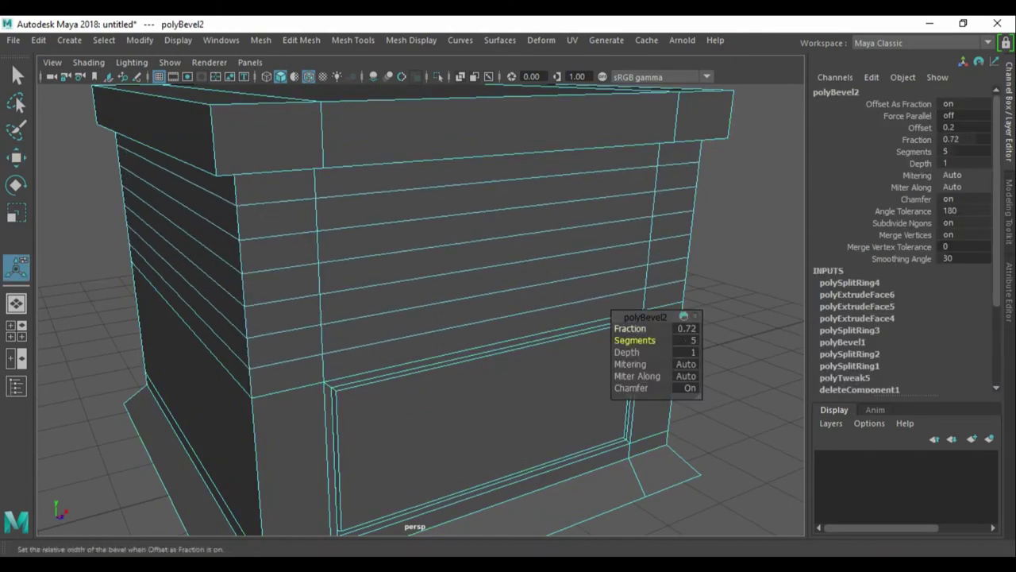
{"action": "middle_click_drag", "start_coordinate": [266, 266], "coordinate": [242, 266]}
{"action": "mouse_move", "coordinate": [635, 340]}
{"action": "middle_mouse_down"}
{"action": "mouse_move", "coordinate": [660, 340]}
{"action": "mouse_move", "coordinate": [659, 328]}
{"action": "mouse_move", "coordinate": [675, 340]}
{"action": "middle_mouse_up"}
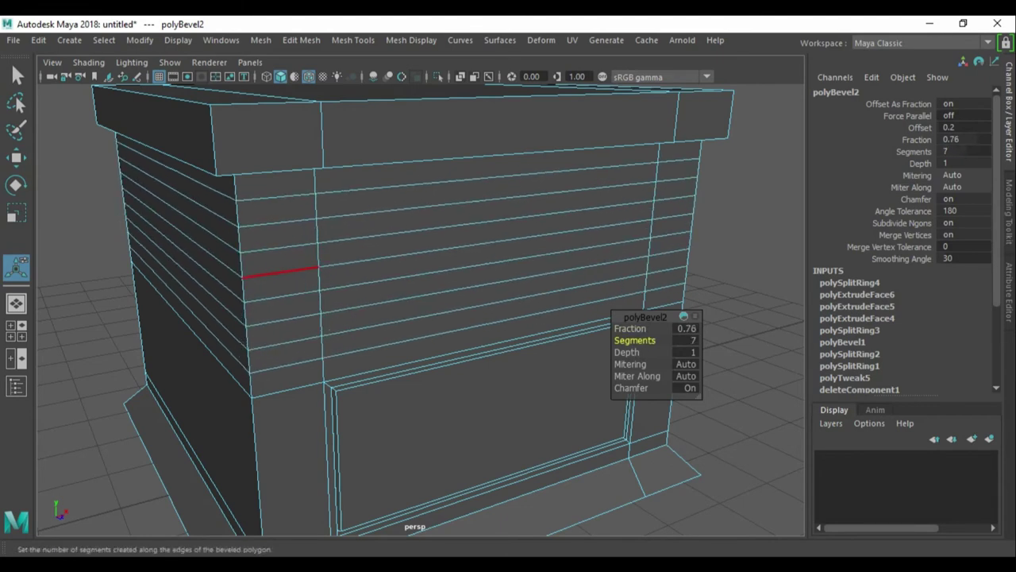
{"action": "key", "text": "w"}
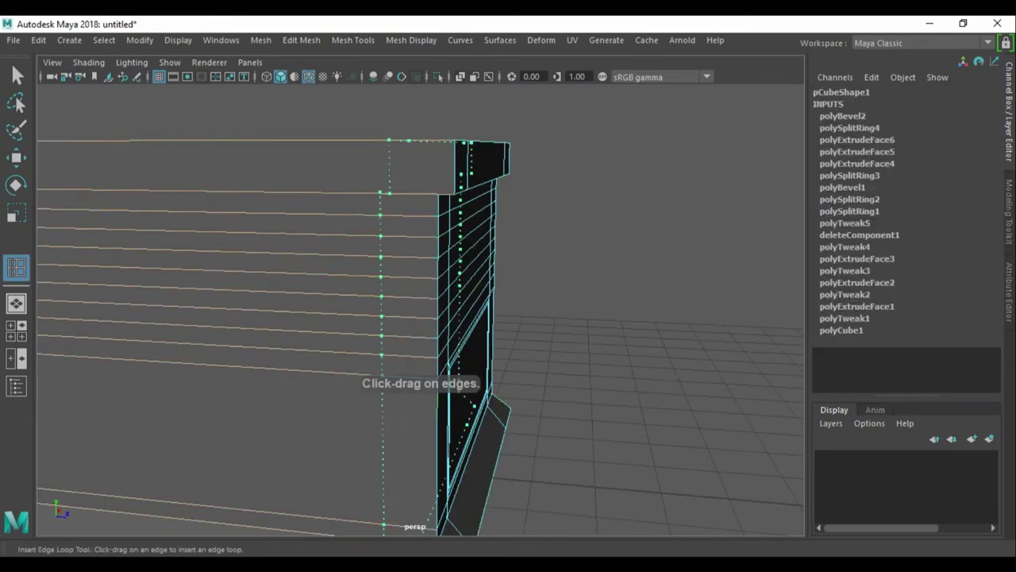
Select alternating corner faces and extrude them inward into vent slots, inset 0.06 and sunk 0.05.
{"action": "right_click", "coordinate": [395, 224], "text": "shift"}
{"action": "key", "text": "ctrl+b"}
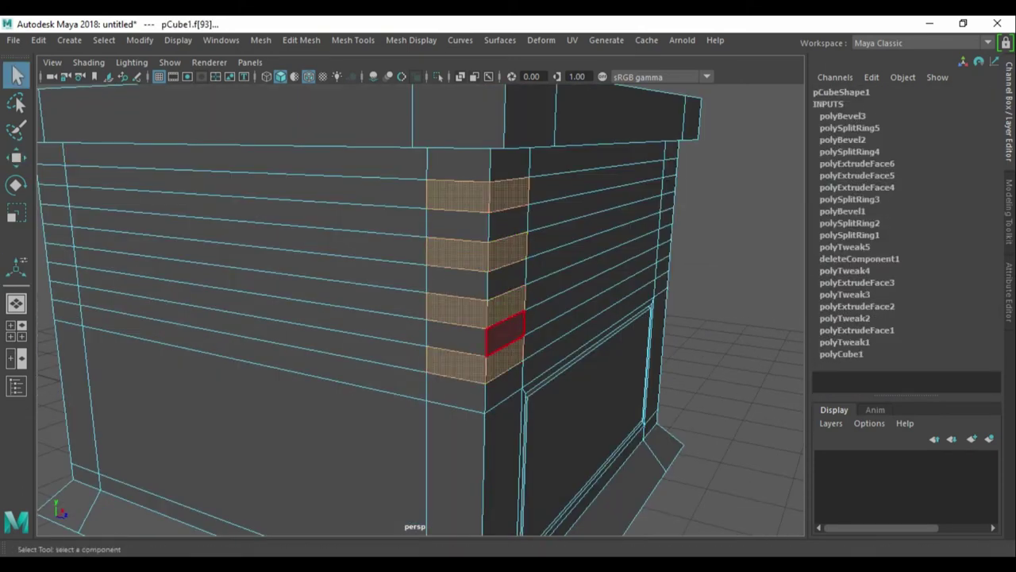
{"action": "key", "text": "w"}
{"action": "left_click_drag", "start_coordinate": [504, 334], "coordinate": [610, 407], "text": "alt"}
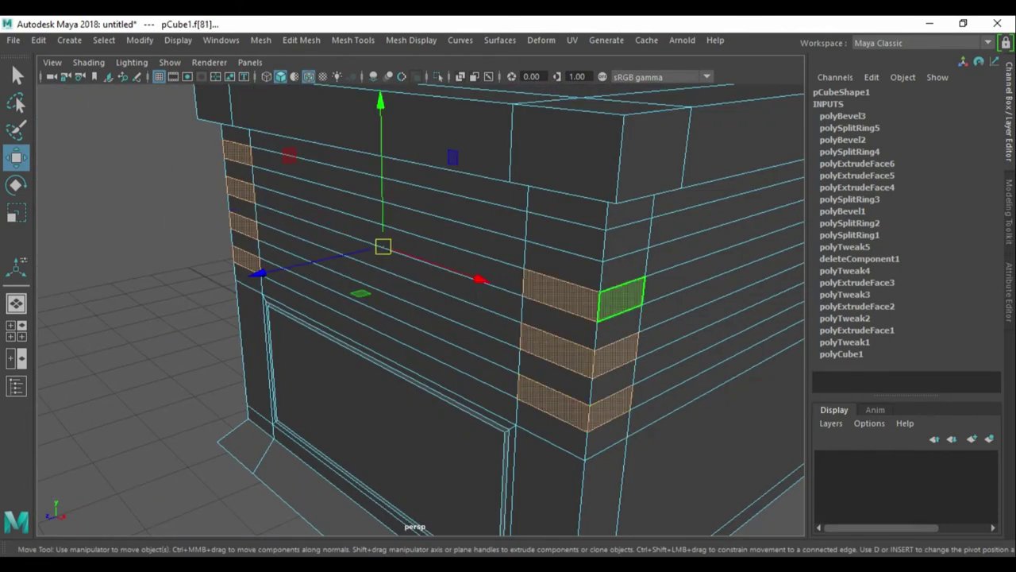
{"action": "left_click_drag", "start_coordinate": [508, 318], "coordinate": [397, 302], "text": "alt"}
{"action": "key", "text": "q"}
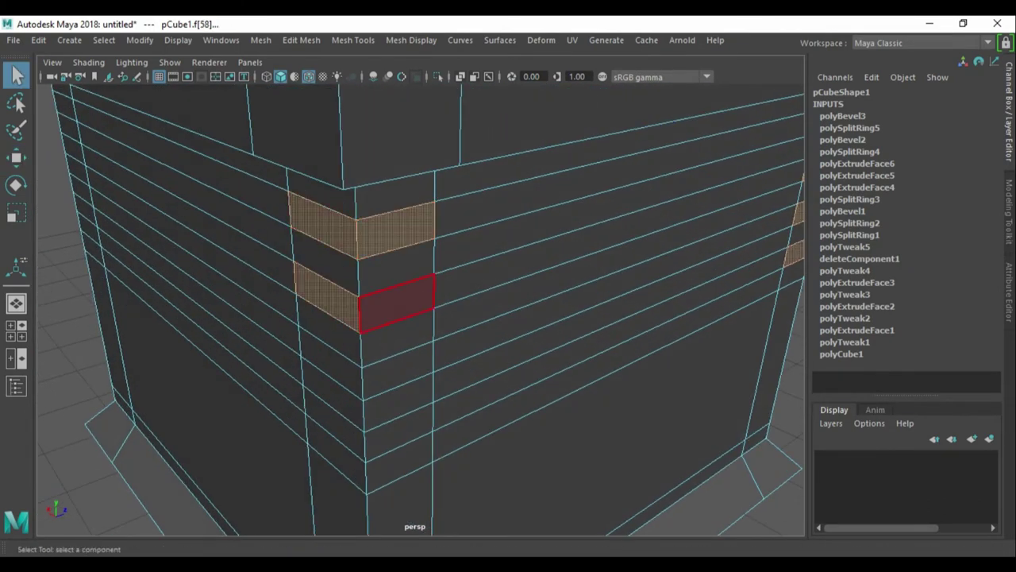
{"action": "left_click_drag", "start_coordinate": [334, 413], "coordinate": [445, 349], "text": "alt"}
{"action": "mouse_move", "coordinate": [318, 207]}
{"action": "left_mouse_down", "text": "alt"}
{"action": "mouse_move", "coordinate": [405, 282]}
{"action": "mouse_move", "coordinate": [476, 286]}
{"action": "mouse_move", "coordinate": [413, 302]}
{"action": "mouse_move", "coordinate": [493, 302]}
{"action": "left_mouse_up", "text": "alt"}
{"action": "key", "text": "ctrl+e"}
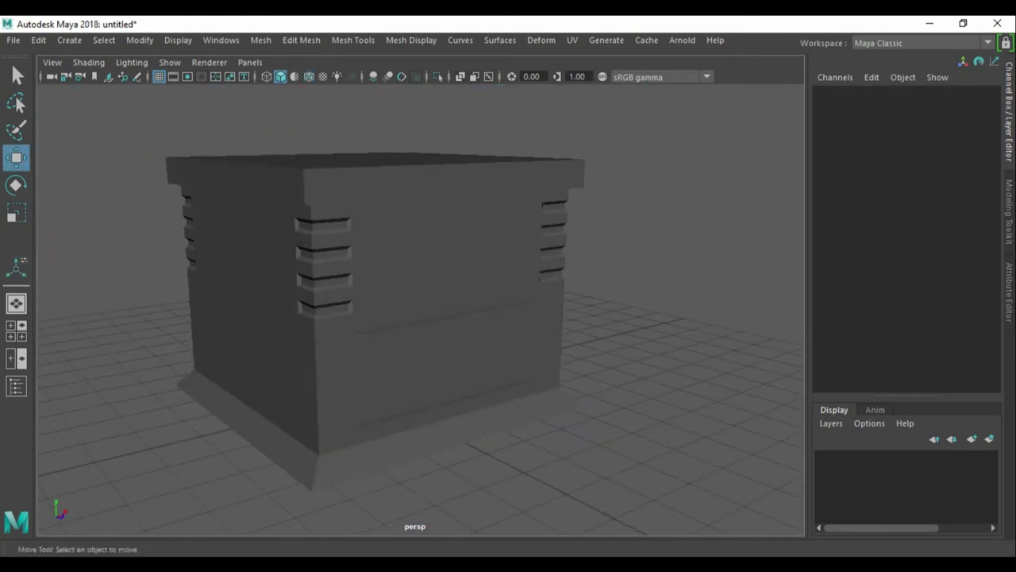
Put the body (pCube1) on a new display layer coloured black.
{"action": "left_click", "coordinate": [989, 438]}
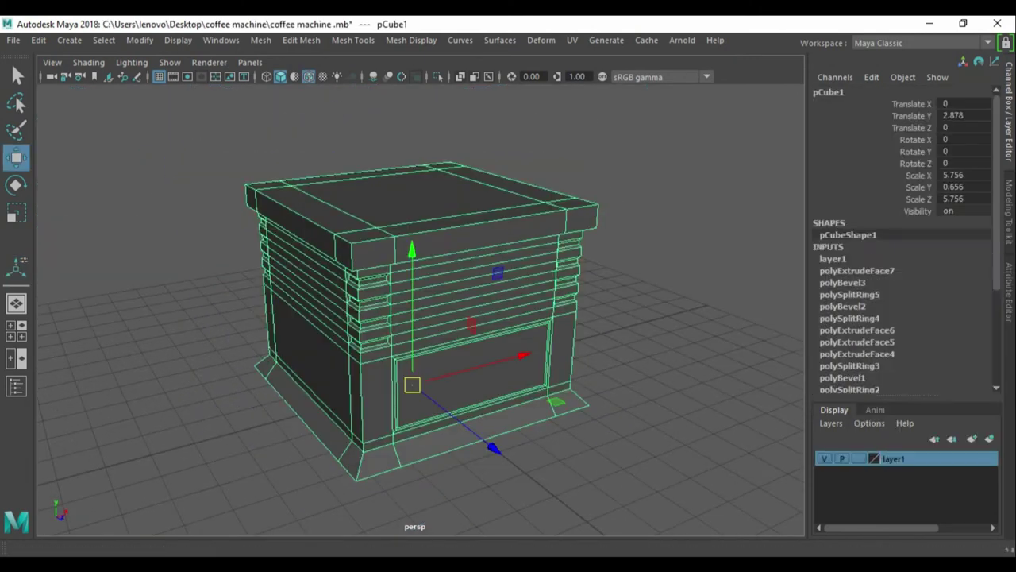
{"action": "double_click", "coordinate": [893, 459]}
{"action": "left_click", "coordinate": [421, 321]}
{"action": "left_click", "coordinate": [411, 355]}
{"action": "left_click_drag", "start_coordinate": [675, 357], "coordinate": [604, 286], "text": "alt"}
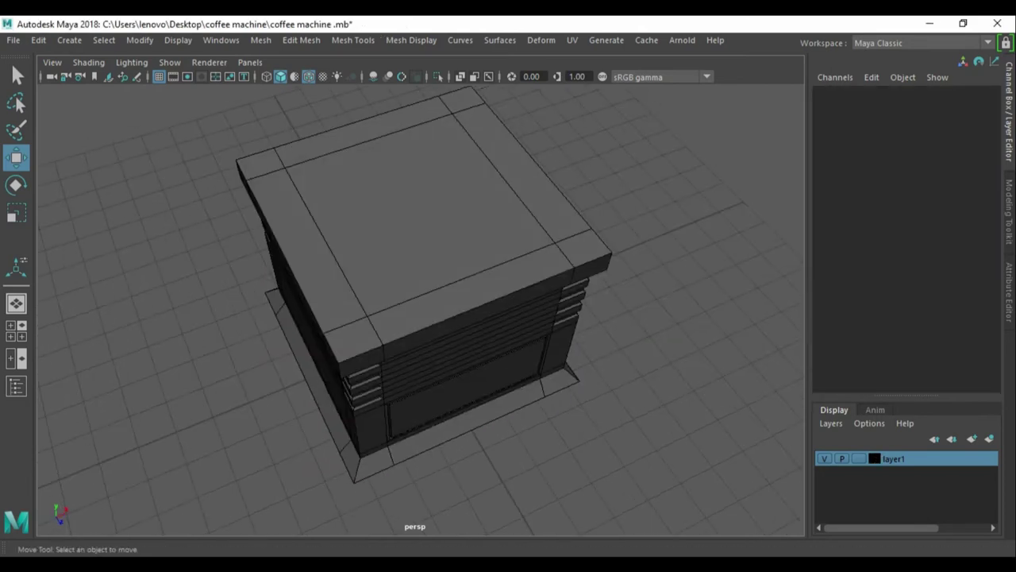
{"action": "left_click_drag", "start_coordinate": [556, 357], "coordinate": [516, 278], "text": "alt"}
Create a polygon cylinder rotated 90 on X to face the front panel.
{"action": "right_click_drag", "start_coordinate": [675, 230], "coordinate": [601, 230], "text": "shift"}
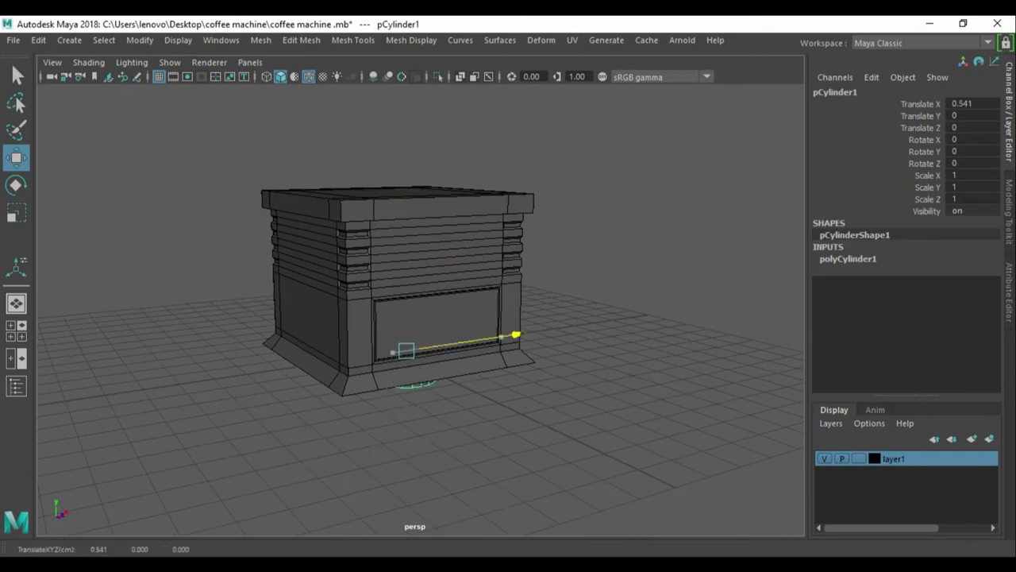
{"action": "key", "text": "e"}
{"action": "key", "text": "w"}
{"action": "key", "text": "space"}
{"action": "mouse_move", "coordinate": [346, 295]}
{"action": "left_mouse_down", "text": "alt"}
{"action": "mouse_move", "coordinate": [344, 355]}
{"action": "mouse_move", "coordinate": [344, 302]}
{"action": "mouse_move", "coordinate": [397, 373]}
{"action": "left_mouse_up", "text": "alt"}
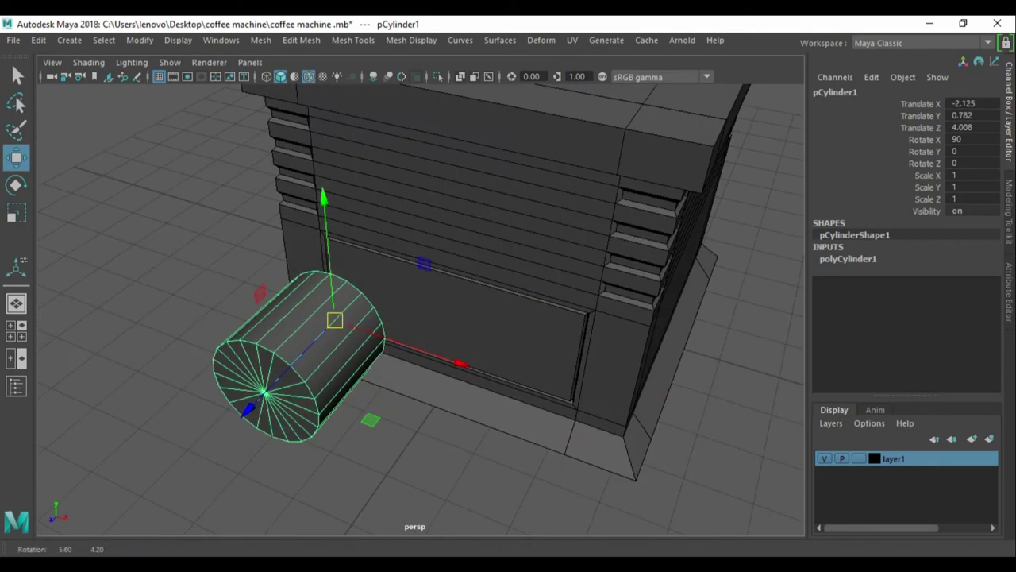
{"action": "left_click", "coordinate": [477, 262]}
{"action": "right_click", "coordinate": [595, 268], "text": "ctrl"}
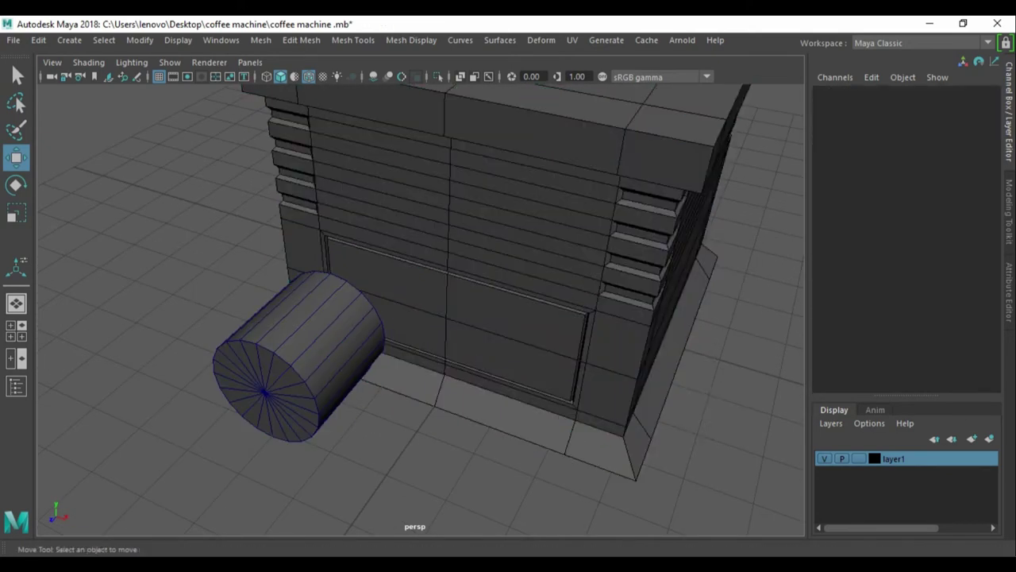
{"action": "left_click", "coordinate": [272, 374]}
{"action": "key", "text": "f"}
Shrink the cylinder's Radius to 0.25 and shorten it into a small knob disc.
{"action": "scroll", "coordinate": [421, 309], "scroll_direction": "down", "scroll_amount": 3}
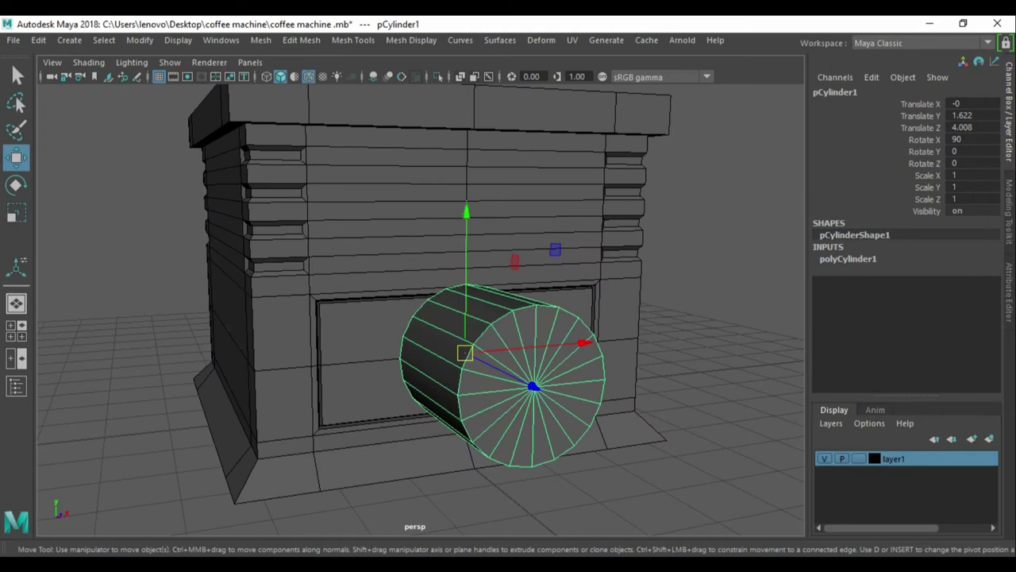
{"action": "scroll", "coordinate": [508, 374], "scroll_direction": "up", "scroll_amount": 3}
{"action": "left_click", "coordinate": [849, 258]}
{"action": "left_click", "coordinate": [928, 270]}
{"action": "middle_click_drag", "start_coordinate": [508, 318], "coordinate": [445, 318]}
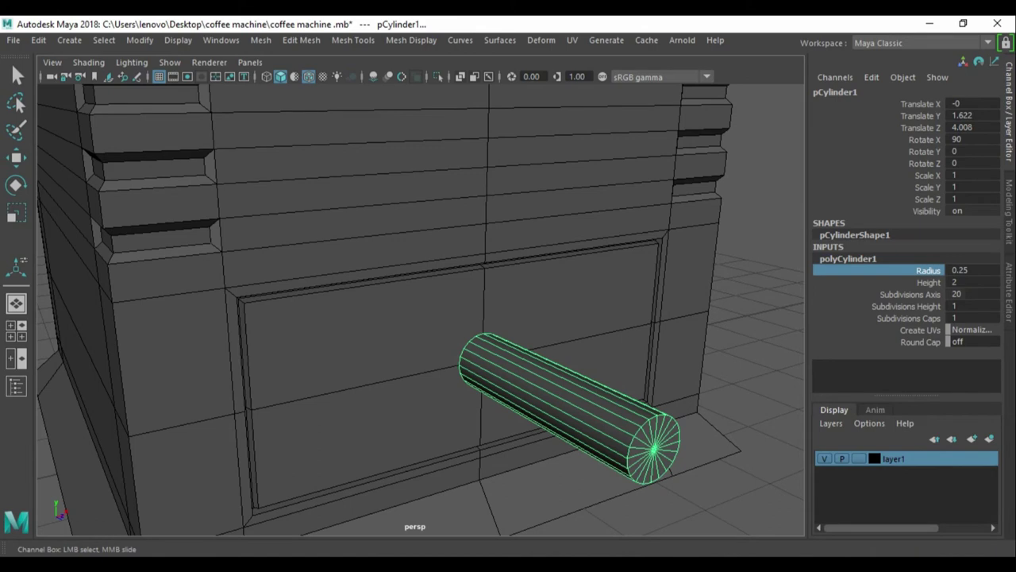
{"action": "key", "text": "F9"}
{"action": "mouse_move", "coordinate": [555, 358]}
{"action": "left_mouse_down", "text": "alt"}
{"action": "mouse_move", "coordinate": [476, 342]}
{"action": "mouse_move", "coordinate": [540, 389]}
{"action": "mouse_move", "coordinate": [476, 342]}
{"action": "left_mouse_up", "text": "alt"}
{"action": "key", "text": "w"}
{"action": "key", "text": "F8"}
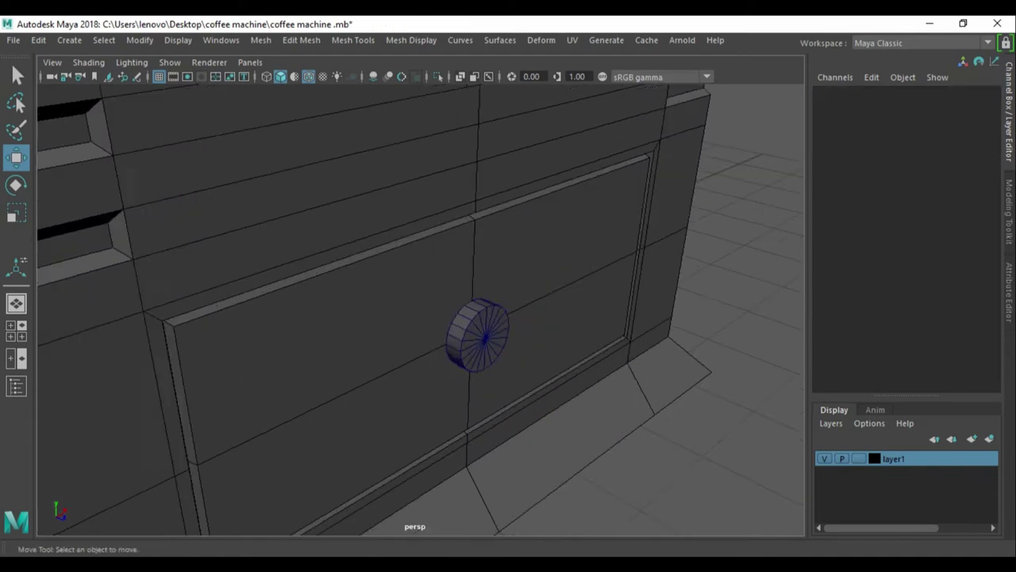
{"action": "key", "text": "r"}
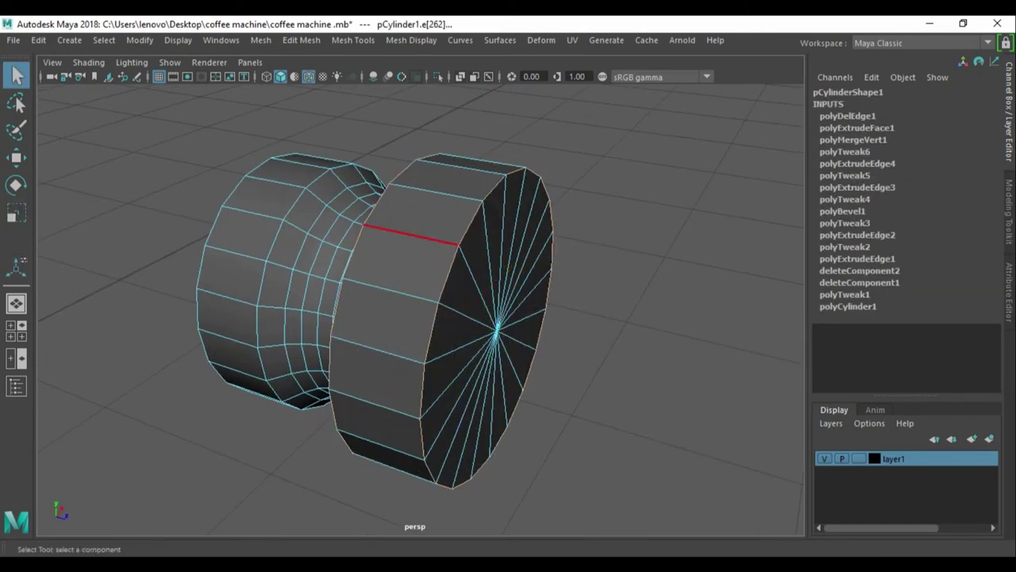
Bevel the knob's selected edge loop into a wide, rounded flange.
{"action": "key", "text": "q"}
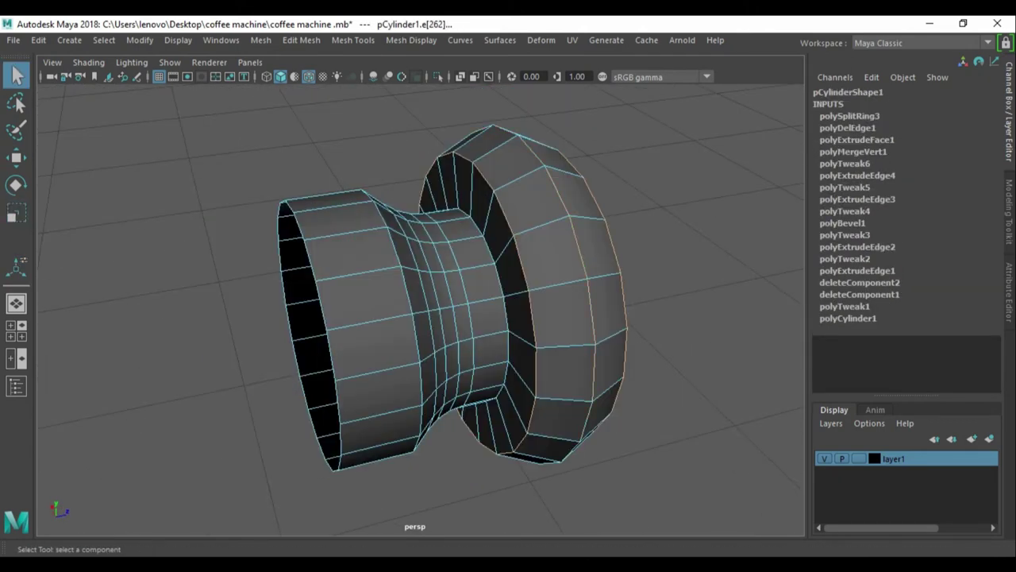
{"action": "key", "text": "ctrl+b"}
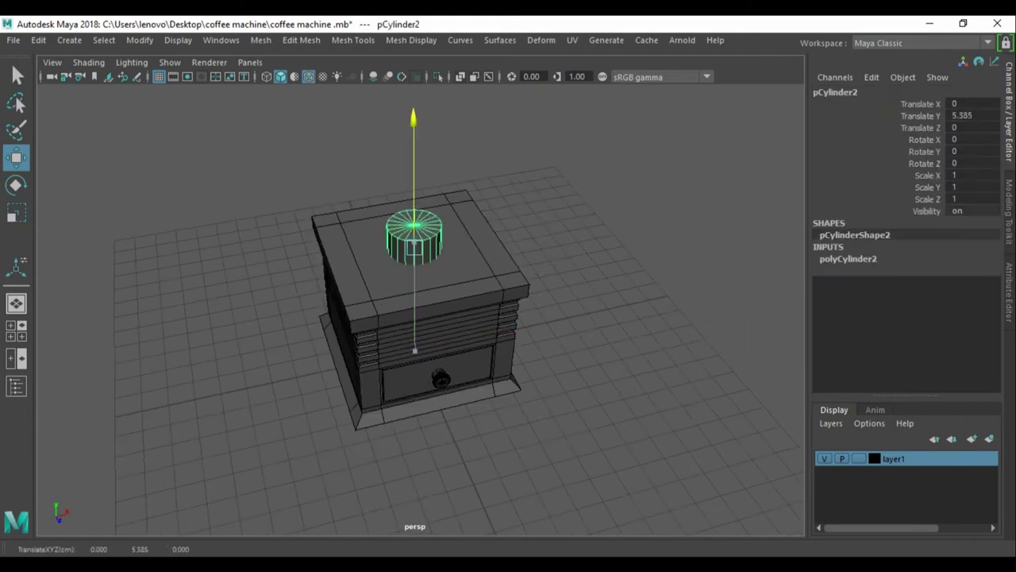
Lift the second cylinder onto the lid, scale it to 1.843, and flatten it into a thin disc.
{"action": "left_click_drag", "start_coordinate": [414, 333], "coordinate": [414, 248]}
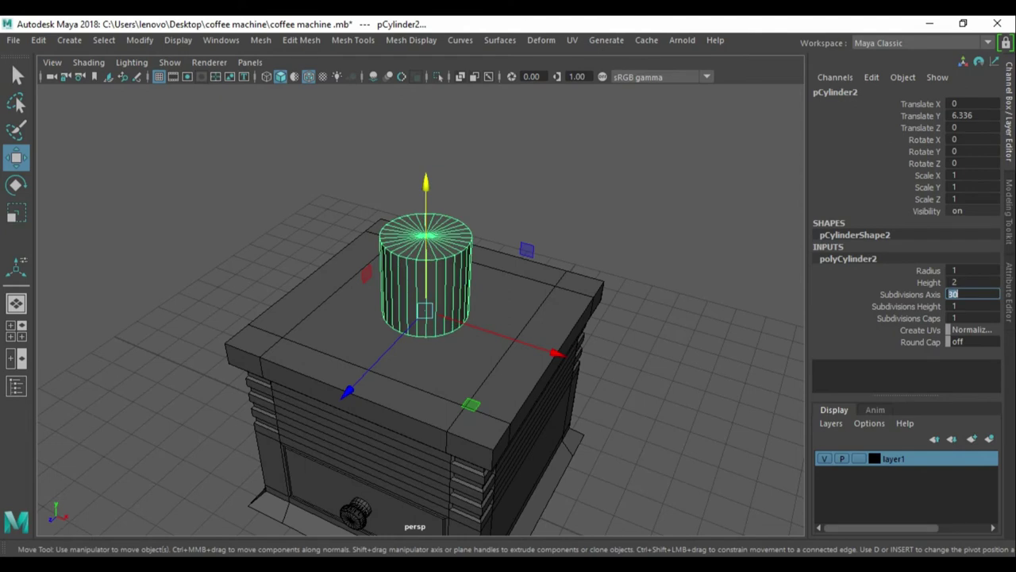
{"action": "key", "text": "r"}
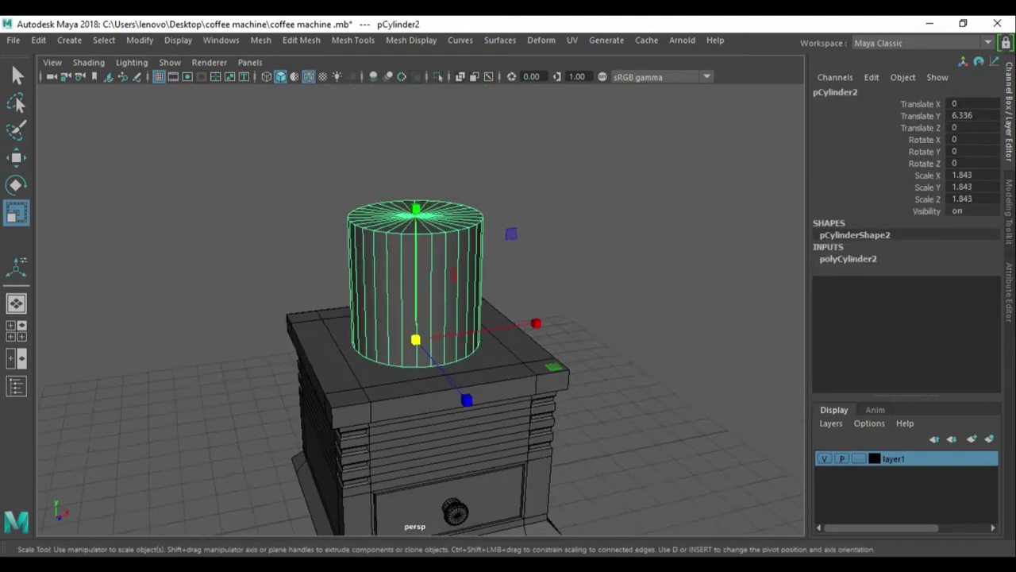
{"action": "left_click_drag", "start_coordinate": [415, 136], "coordinate": [415, 181]}
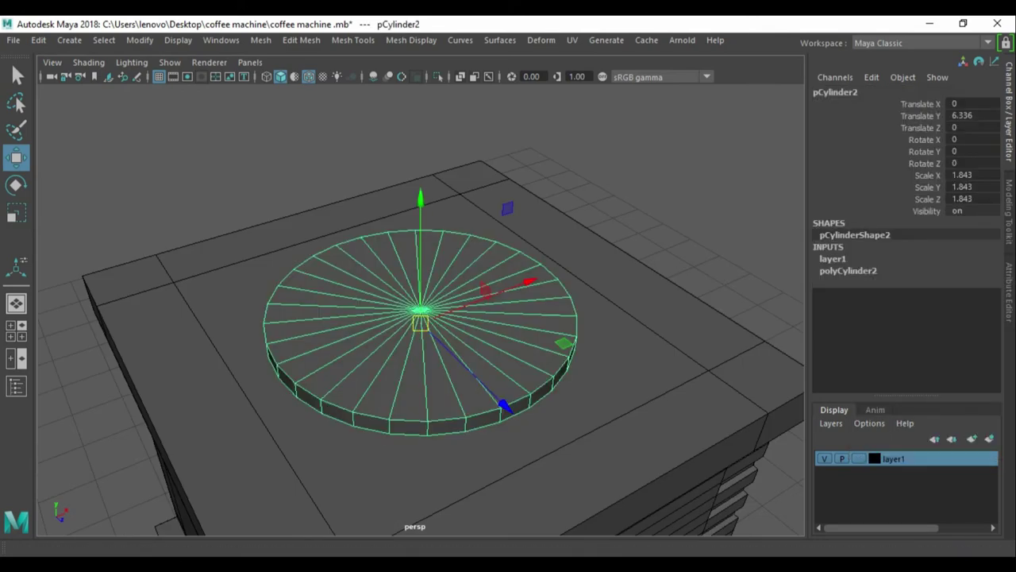
{"action": "key", "text": "alt+h"}
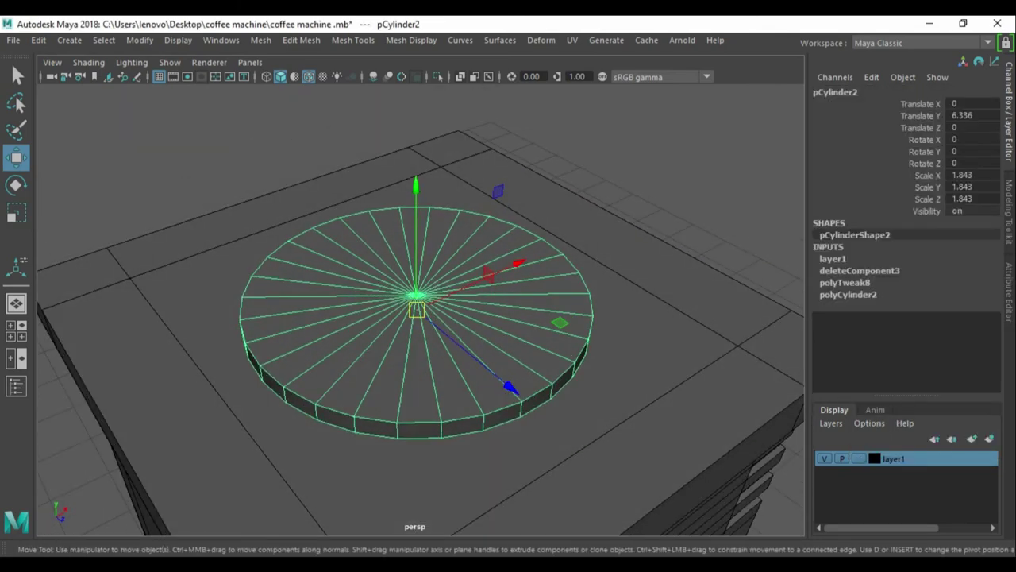
{"action": "key", "text": "F9"}
{"action": "key", "text": "q"}
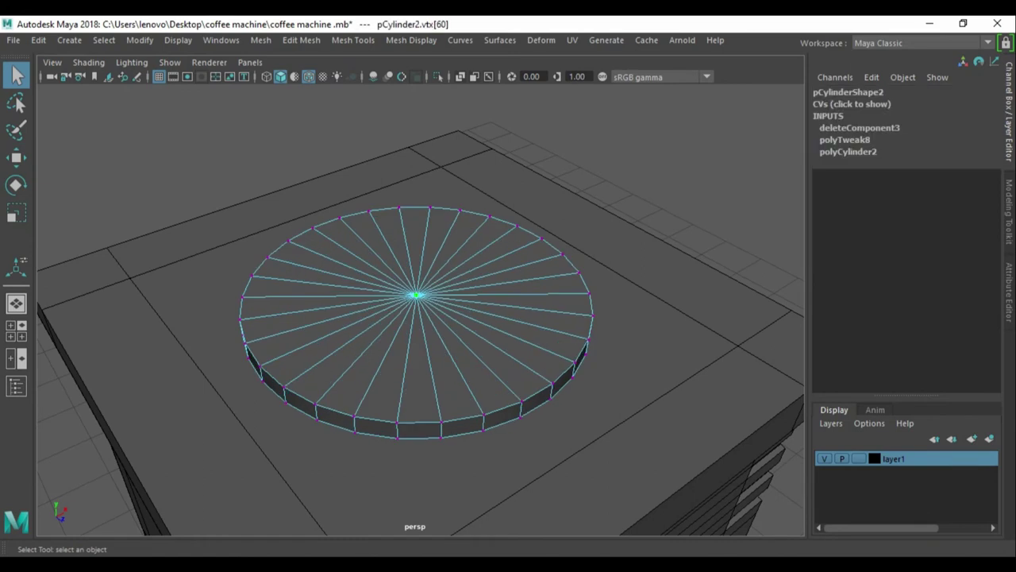
Delete the disc's top cap faces, then extrude the open rim loop, raising it slightly and scaling it inward.
{"action": "key", "text": "ctrl+F11"}
{"action": "key", "text": "Delete"}
{"action": "double_click", "coordinate": [586, 357]}
{"action": "key", "text": "w"}
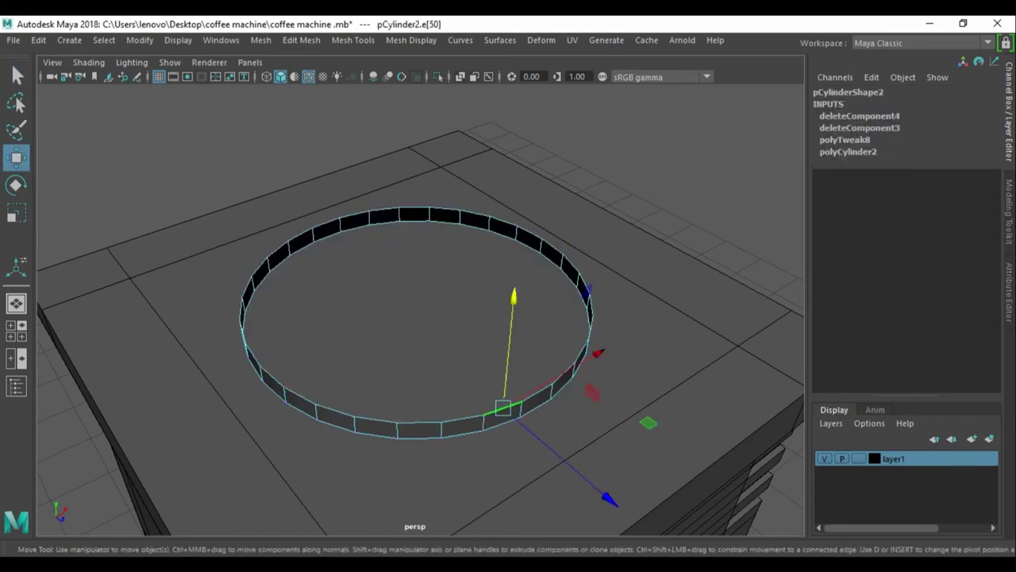
{"action": "key", "text": "r"}
{"action": "key", "text": "ctrl+e"}
{"action": "left_click_drag", "start_coordinate": [415, 198], "coordinate": [415, 193]}
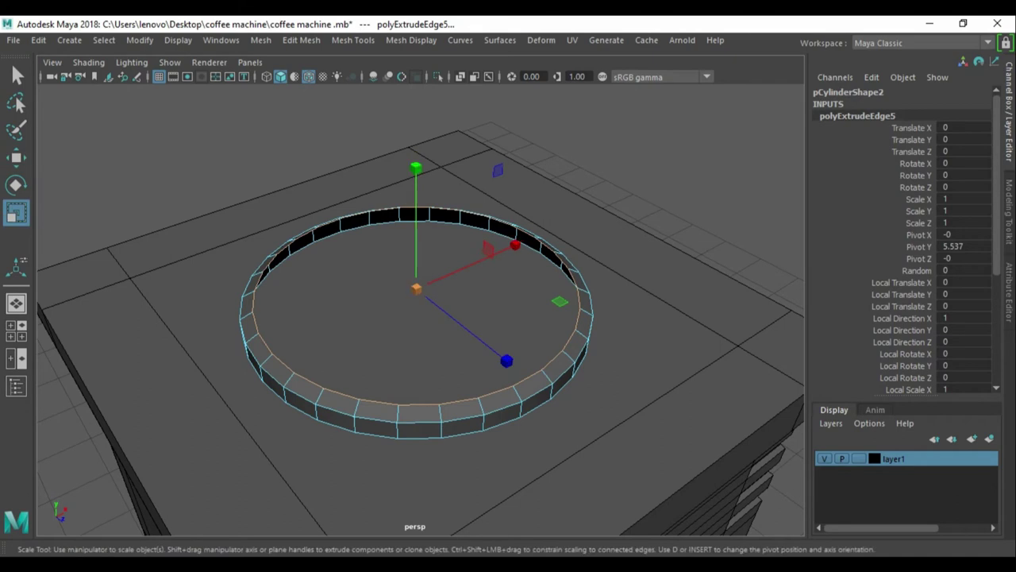
{"action": "left_click_drag", "start_coordinate": [415, 289], "coordinate": [393, 288]}
Extrude the inner edge loop again and raise it upward.
{"action": "key", "text": "ctrl+e"}
{"action": "key", "text": "w"}
{"action": "left_click_drag", "start_coordinate": [416, 199], "coordinate": [415, 191]}
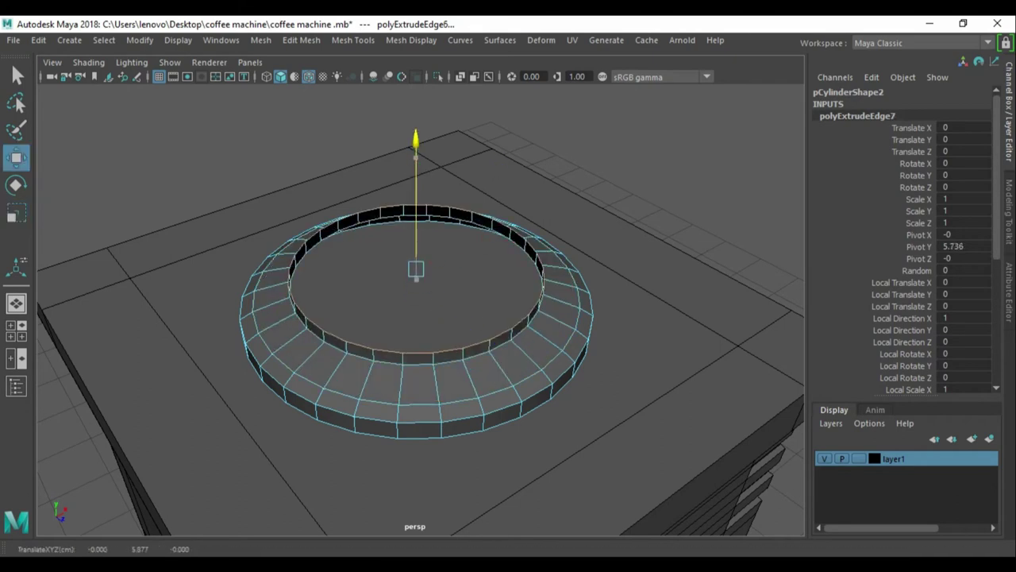
{"action": "key", "text": "w"}
{"action": "left_click_drag", "start_coordinate": [476, 318], "coordinate": [444, 341], "text": "alt"}
{"action": "scroll", "coordinate": [413, 318], "scroll_direction": "up", "scroll_amount": 2}
Extrude another inner edge ring, moving it up, scaling it inward and raising it.
{"action": "key", "text": "w"}
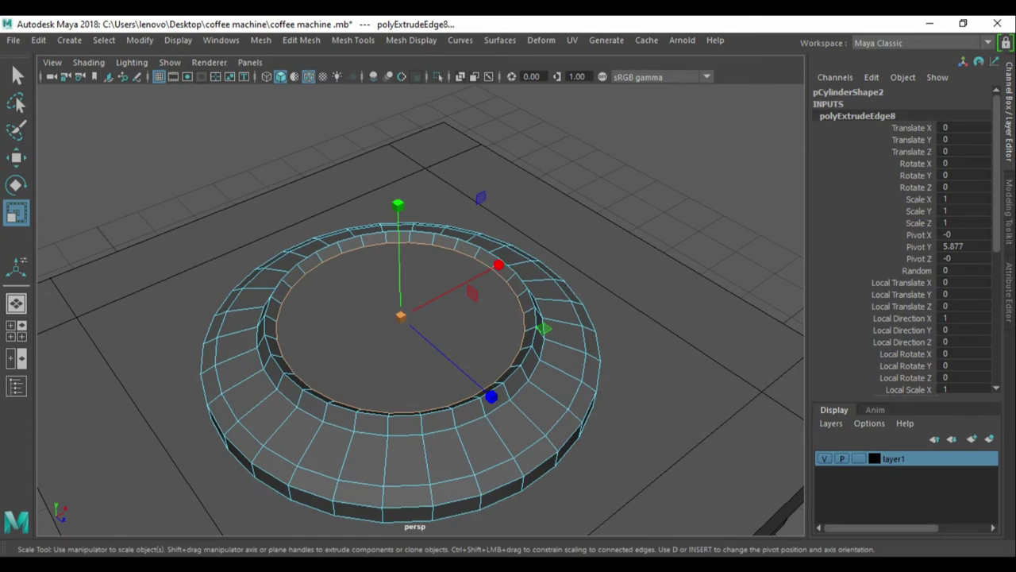
{"action": "key", "text": "w"}
{"action": "left_click_drag", "start_coordinate": [399, 182], "coordinate": [399, 198]}
{"action": "key", "text": "ctrl+e"}
{"action": "left_click_drag", "start_coordinate": [491, 373], "coordinate": [476, 361]}
{"action": "left_click_drag", "start_coordinate": [397, 195], "coordinate": [397, 188], "text": "shift"}
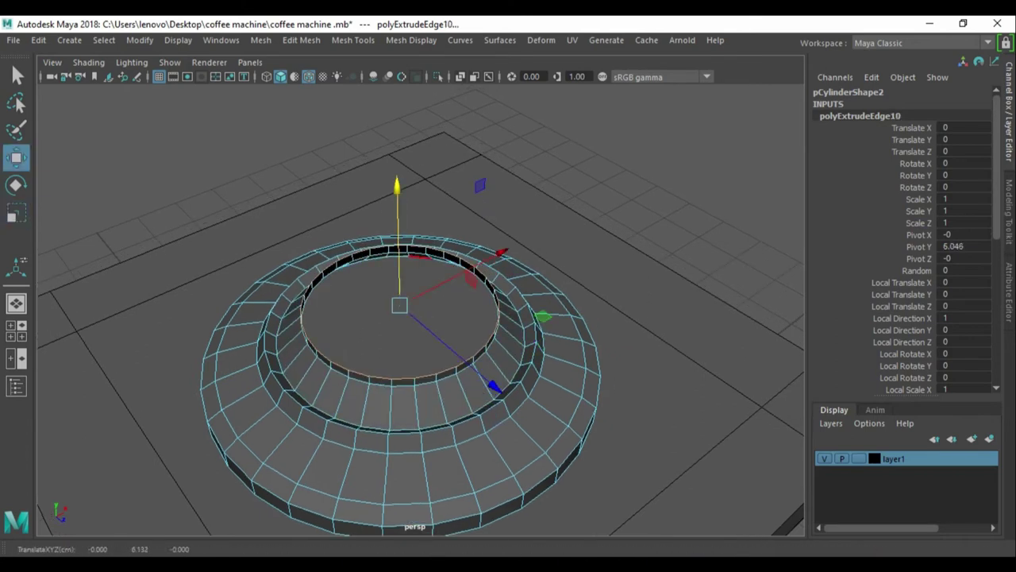
{"action": "left_click_drag", "start_coordinate": [413, 334], "coordinate": [413, 302], "text": "alt"}
Extrude the top edge ring into a raised wall, flaring it outward to heighten the bowl.
{"action": "key", "text": "r"}
{"action": "key", "text": "w"}
{"action": "left_click_drag", "start_coordinate": [404, 198], "coordinate": [404, 154], "text": "shift"}
{"action": "key", "text": "r"}
{"action": "left_click_drag", "start_coordinate": [405, 244], "coordinate": [445, 244]}
{"action": "key", "text": "w"}
{"action": "key", "text": "r"}
{"action": "key", "text": "w"}
{"action": "left_click_drag", "start_coordinate": [402, 207], "coordinate": [402, 186]}
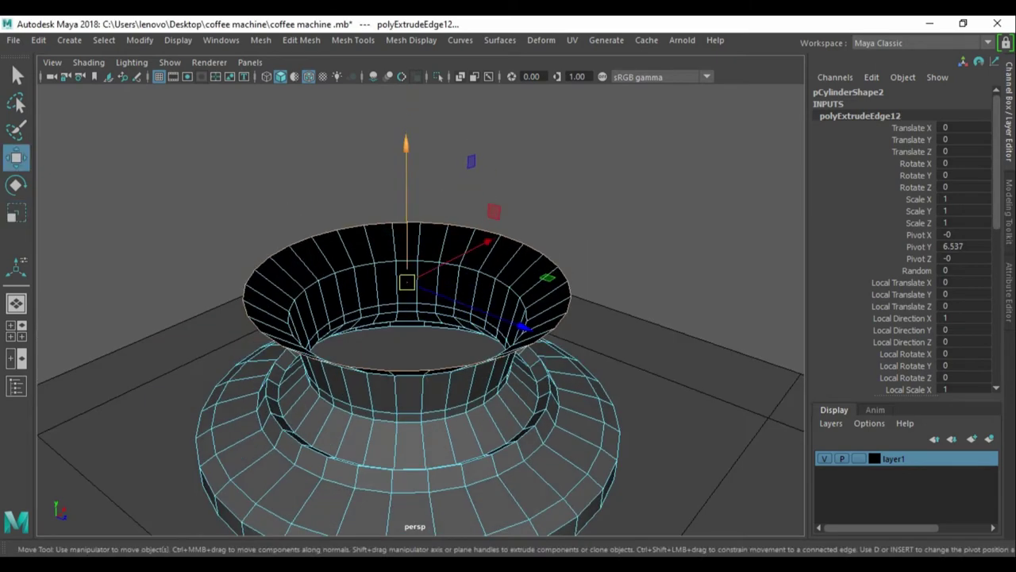
{"action": "scroll", "coordinate": [407, 301], "scroll_direction": "down", "scroll_amount": 3}
{"action": "mouse_move", "coordinate": [413, 334]}
{"action": "left_mouse_down", "text": "alt"}
{"action": "mouse_move", "coordinate": [413, 286]}
{"action": "mouse_move", "coordinate": [445, 262]}
{"action": "left_mouse_up", "text": "alt"}
Extrude the rim edges, widening them outward and raising them to form the lip.
{"action": "key", "text": "r"}
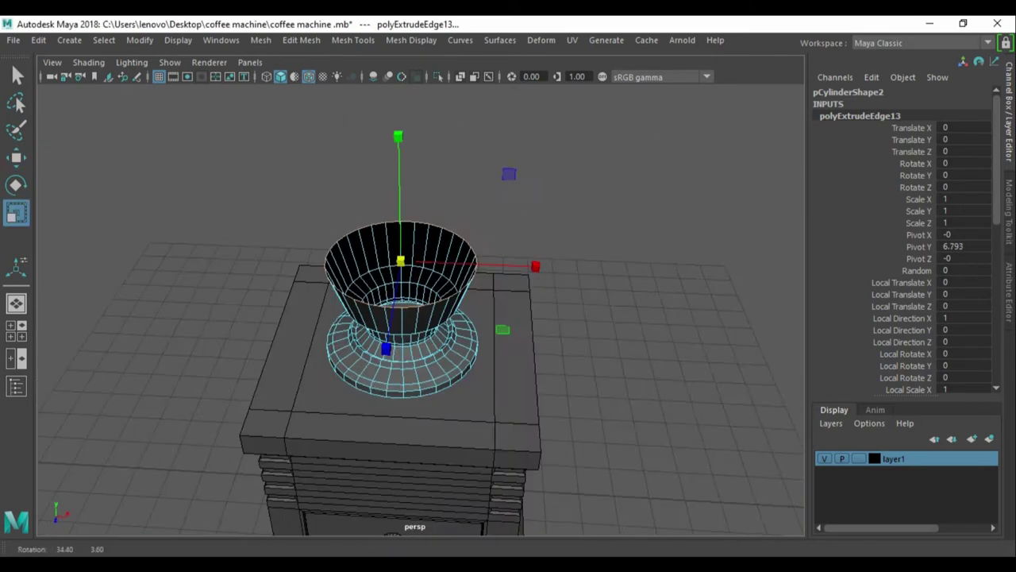
{"action": "scroll", "coordinate": [406, 302], "scroll_direction": "up", "scroll_amount": 3}
{"action": "mouse_move", "coordinate": [406, 333]}
{"action": "left_mouse_down", "text": "alt"}
{"action": "mouse_move", "coordinate": [407, 302]}
{"action": "mouse_move", "coordinate": [407, 333]}
{"action": "left_mouse_up", "text": "alt"}
{"action": "key", "text": "w"}
{"action": "key", "text": "r"}
{"action": "key", "text": "w"}
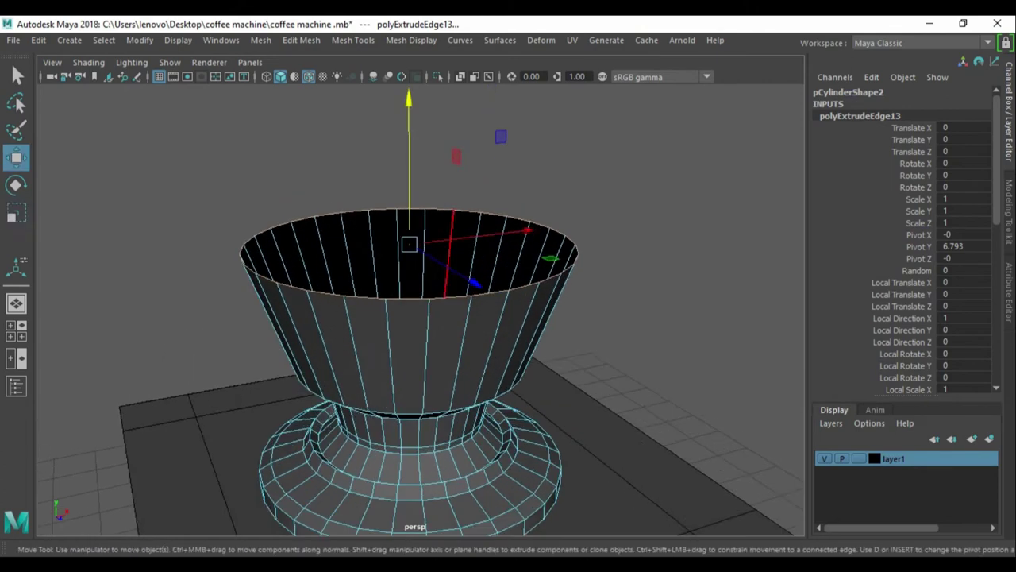
{"action": "key", "text": "r"}
{"action": "left_click_drag", "start_coordinate": [409, 244], "coordinate": [445, 244], "text": "shift"}
{"action": "left_click_drag", "start_coordinate": [412, 136], "coordinate": [412, 121], "text": "shift"}
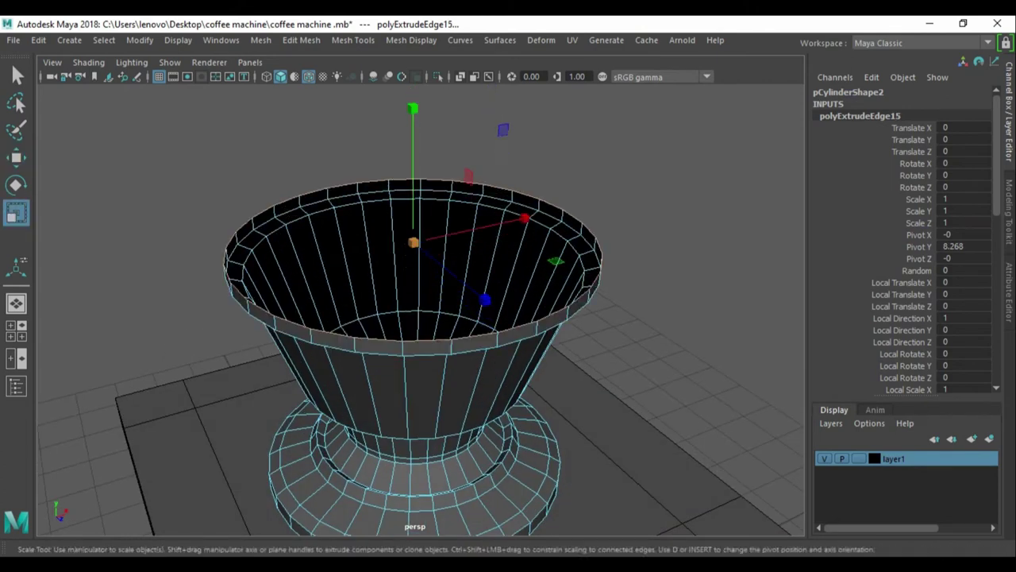
{"action": "left_click_drag", "start_coordinate": [413, 242], "coordinate": [445, 242], "text": "shift"}
{"action": "scroll", "coordinate": [413, 302], "scroll_direction": "up", "scroll_amount": 2}
Widen the rim lip further, inset the inner ring, and raise a narrowing inner wall above it.
{"action": "key", "text": "w"}
{"action": "left_click_drag", "start_coordinate": [426, 127], "coordinate": [425, 115], "text": "shift"}
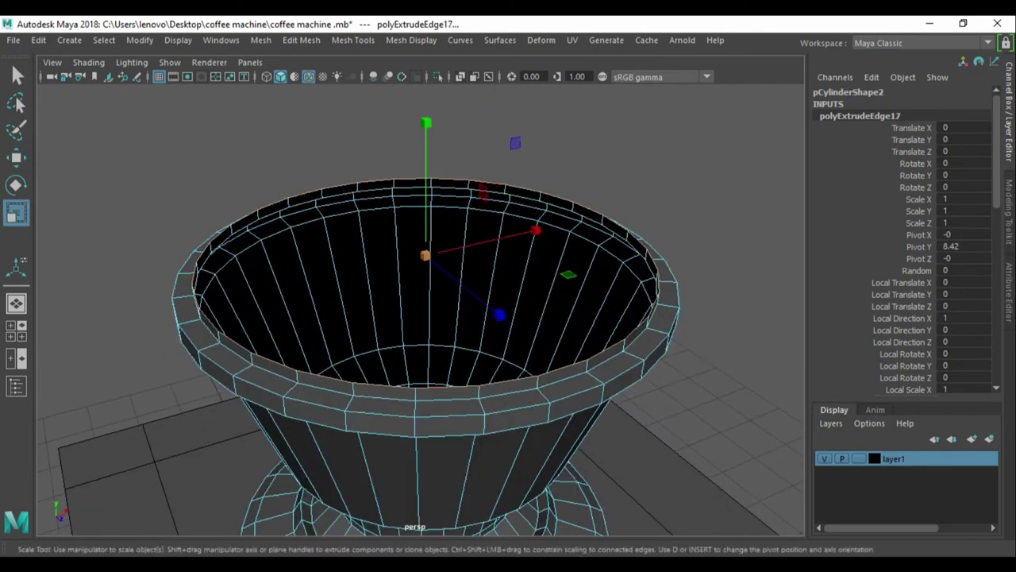
{"action": "left_click_drag", "start_coordinate": [426, 255], "coordinate": [421, 255], "text": "shift"}
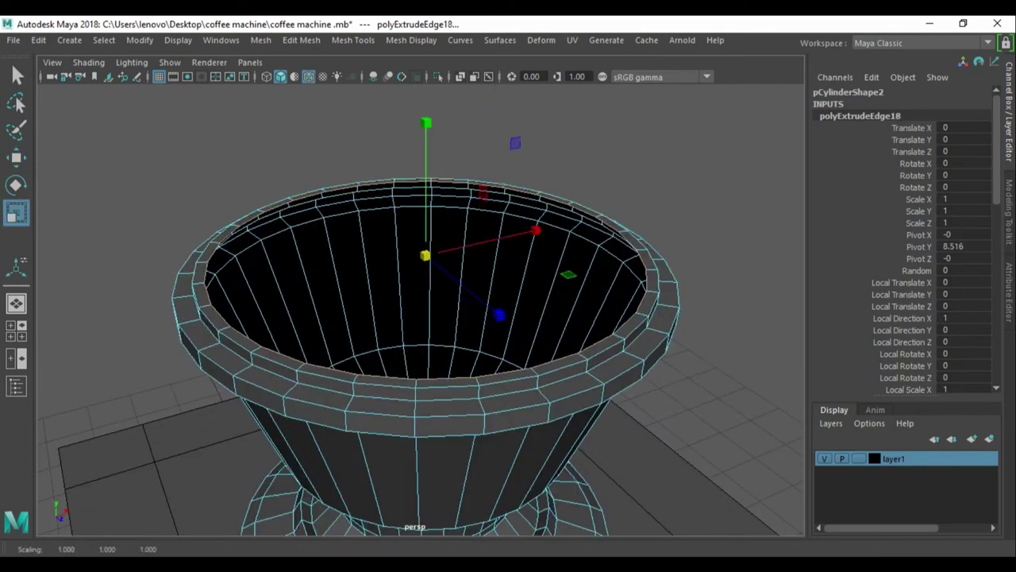
{"action": "left_click_drag", "start_coordinate": [476, 318], "coordinate": [476, 294], "text": "alt"}
{"action": "left_click_drag", "start_coordinate": [425, 159], "coordinate": [426, 111], "text": "shift"}
{"action": "key", "text": "r"}
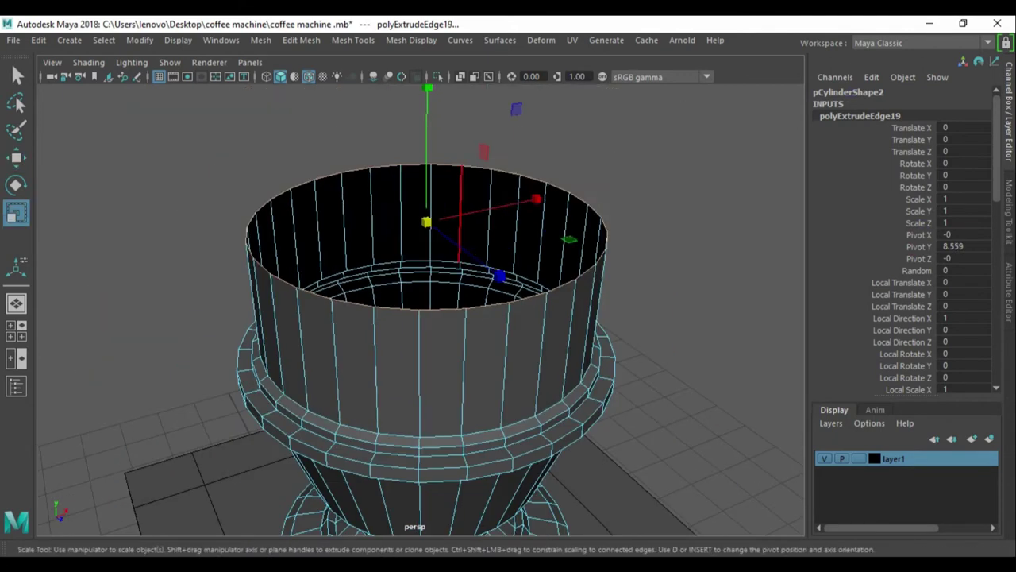
{"action": "left_click_drag", "start_coordinate": [427, 222], "coordinate": [401, 221]}
Bevel the top edge loop and widen the bevel into a rounded dome.
{"action": "key", "text": "q"}
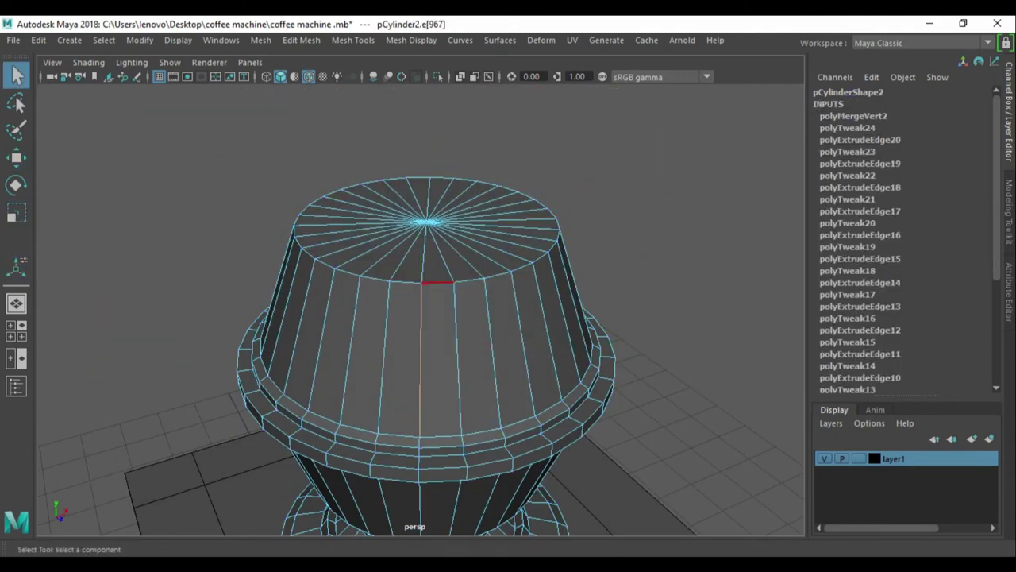
{"action": "right_click_drag", "start_coordinate": [333, 139], "coordinate": [262, 127], "text": "shift"}
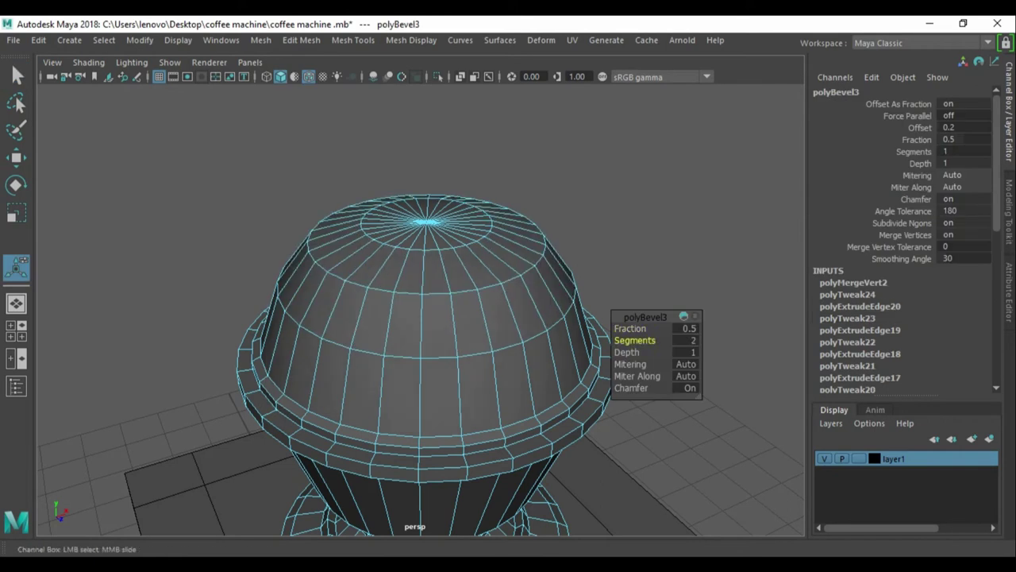
{"action": "left_click_drag", "start_coordinate": [630, 328], "coordinate": [659, 328]}
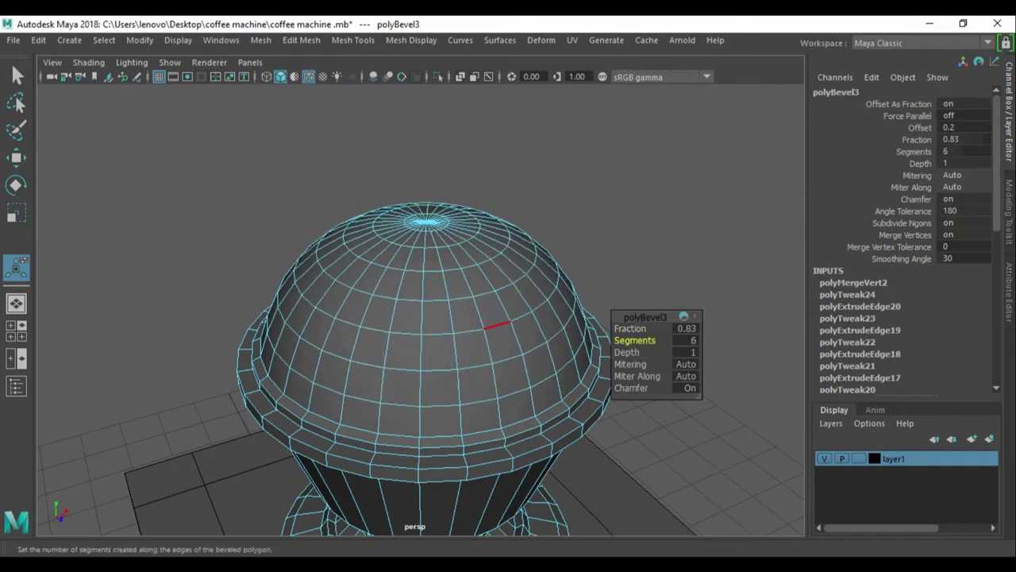
{"action": "scroll", "coordinate": [496, 326], "scroll_direction": "down", "scroll_amount": 3}
{"action": "key", "text": "q"}
{"action": "scroll", "coordinate": [408, 344], "scroll_direction": "up", "scroll_amount": 5}
Select the edge loop at the bowl's base and bevel it.
{"action": "double_click", "coordinate": [408, 344]}
{"action": "scroll", "coordinate": [425, 460], "scroll_direction": "up", "scroll_amount": 2}
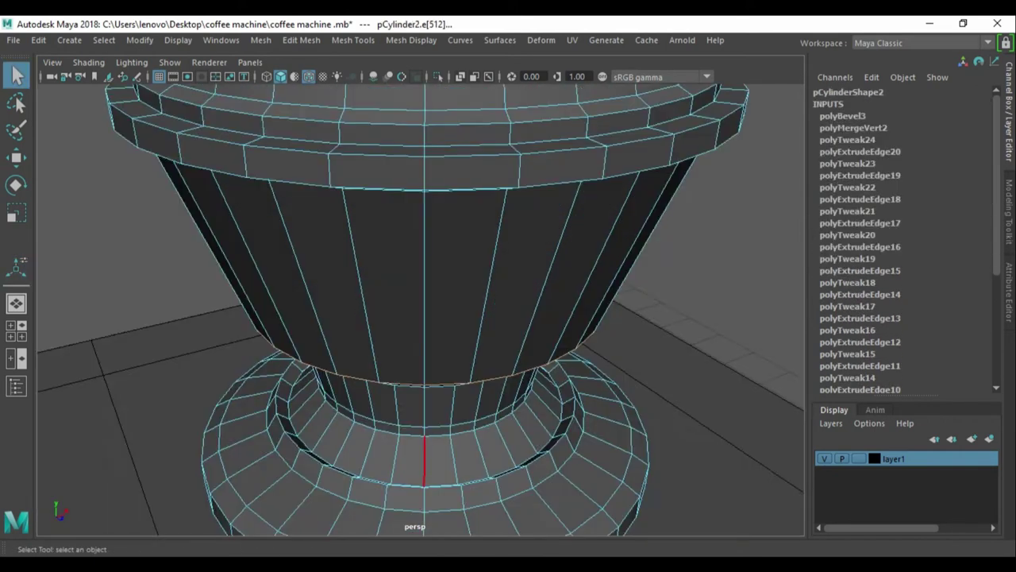
{"action": "left_click_drag", "start_coordinate": [425, 461], "coordinate": [425, 413], "text": "alt"}
{"action": "left_click_drag", "start_coordinate": [401, 288], "coordinate": [432, 273], "text": "alt"}
{"action": "key", "text": "ctrl+b"}
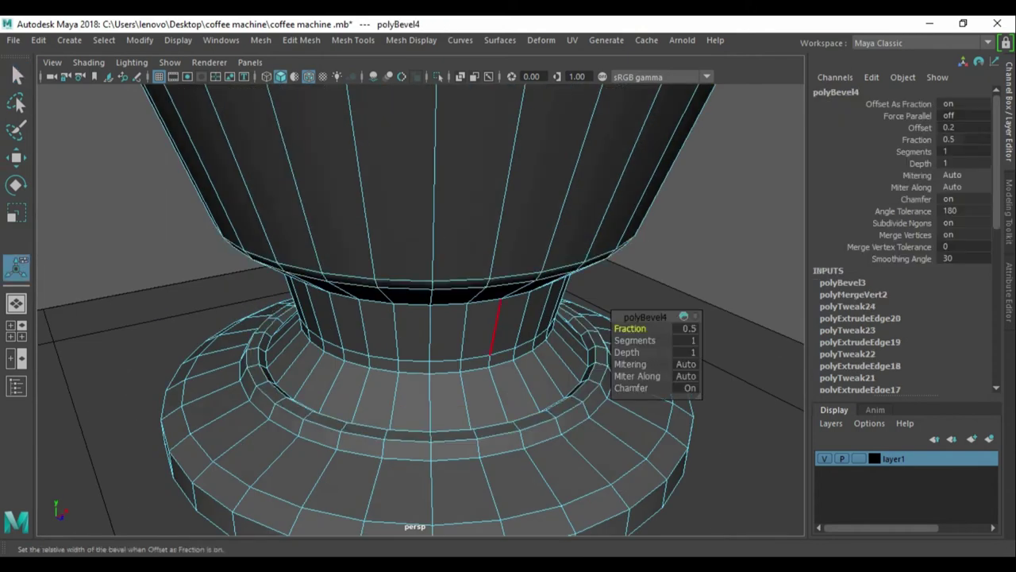
{"action": "scroll", "coordinate": [421, 309], "scroll_direction": "down", "scroll_amount": 5}
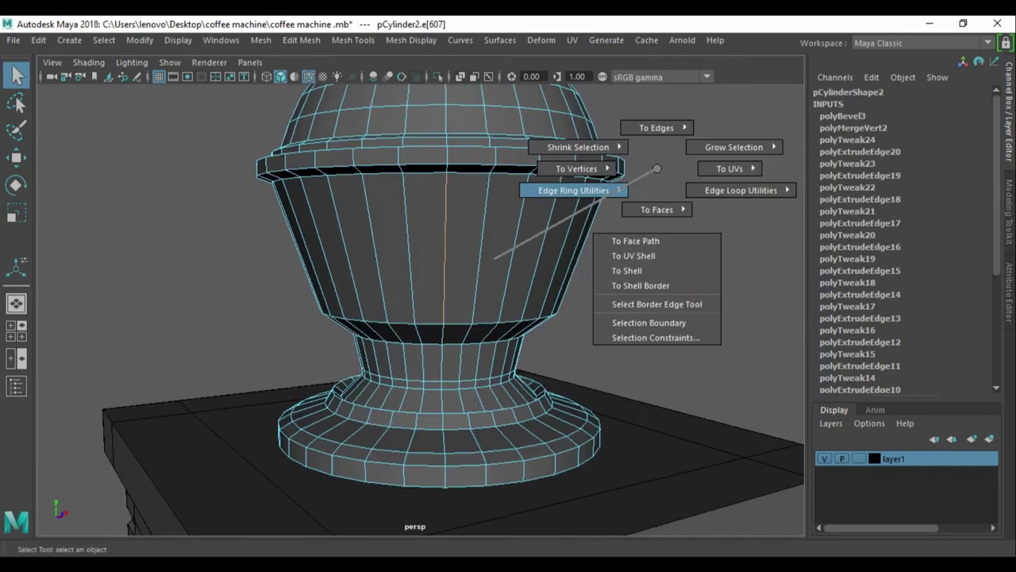
Insert a new edge loop around the bowl, scale it outward, and bevel it.
{"action": "left_click", "coordinate": [611, 238]}
{"action": "key", "text": "r"}
{"action": "left_click_drag", "start_coordinate": [527, 252], "coordinate": [554, 247]}
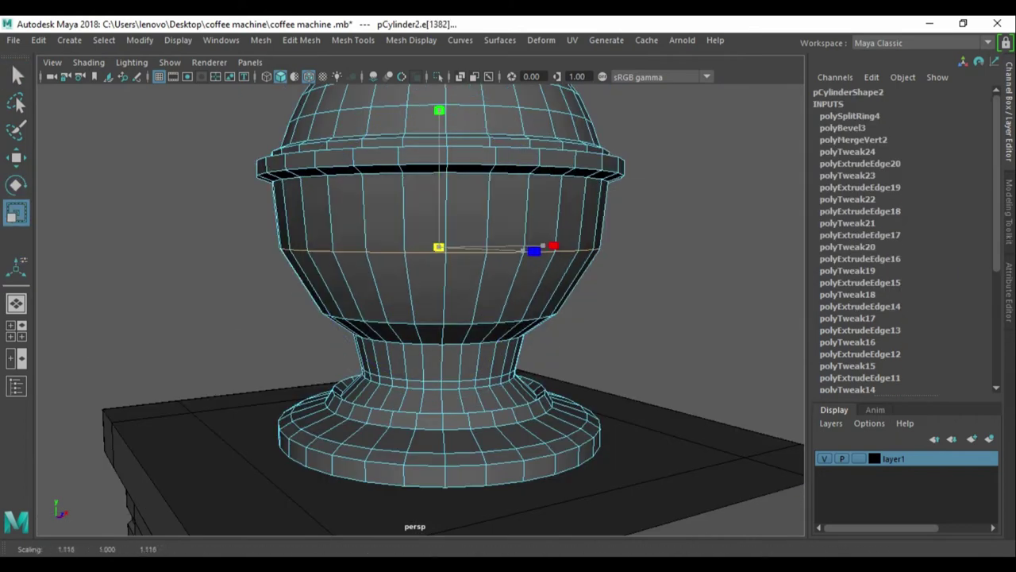
{"action": "key", "text": "q"}
{"action": "right_click_drag", "start_coordinate": [329, 154], "coordinate": [413, 143], "text": "shift"}
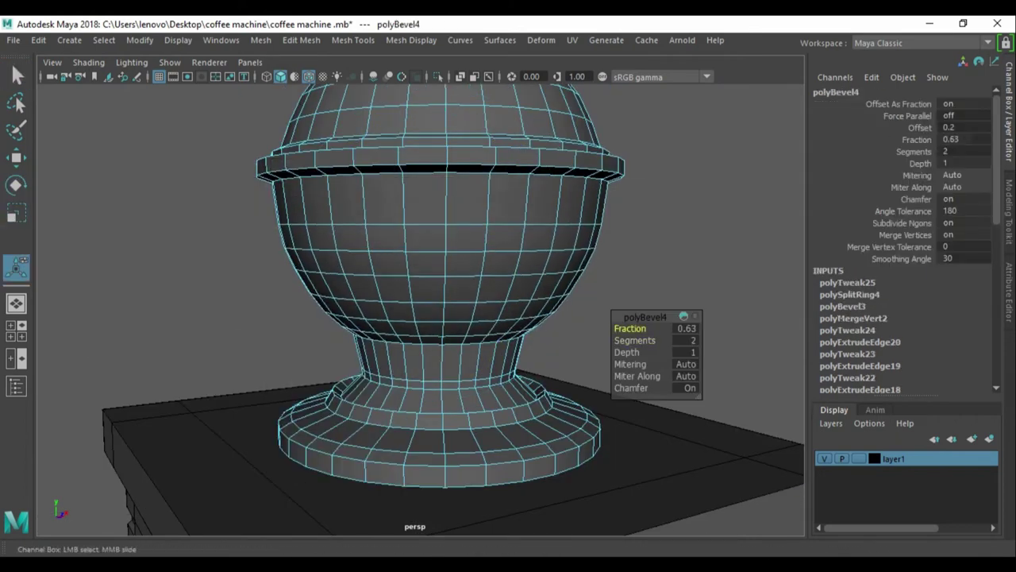
{"action": "scroll", "coordinate": [440, 310], "scroll_direction": "down", "scroll_amount": 3}
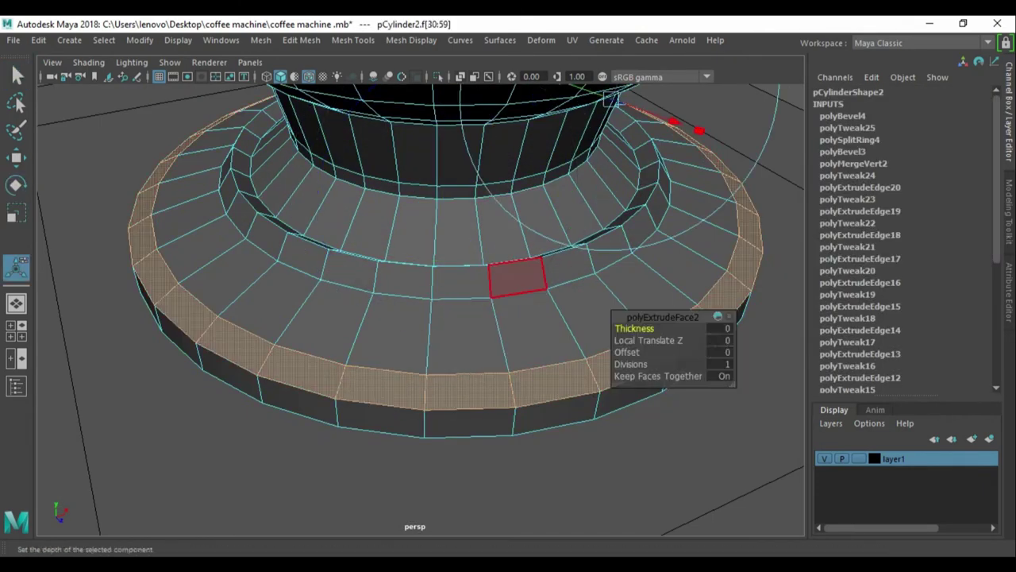
Extrude the rim faces with thickness 0.09, bevel the base rim edge, and extrude its face loop.
{"action": "type", "text": "0.09"}
{"action": "key", "text": "Return"}
{"action": "key", "text": "w"}
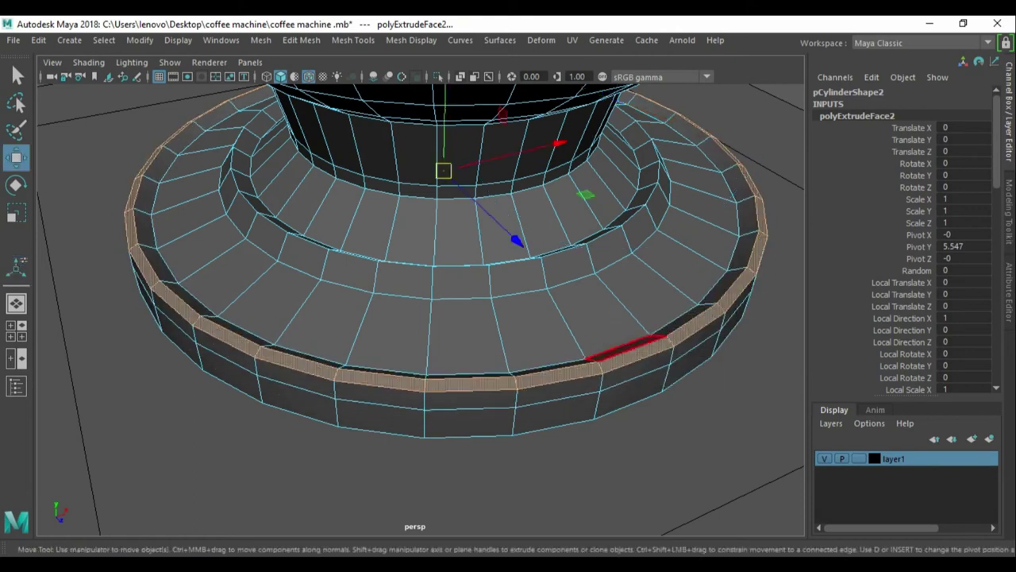
{"action": "key", "text": "ctrl+b"}
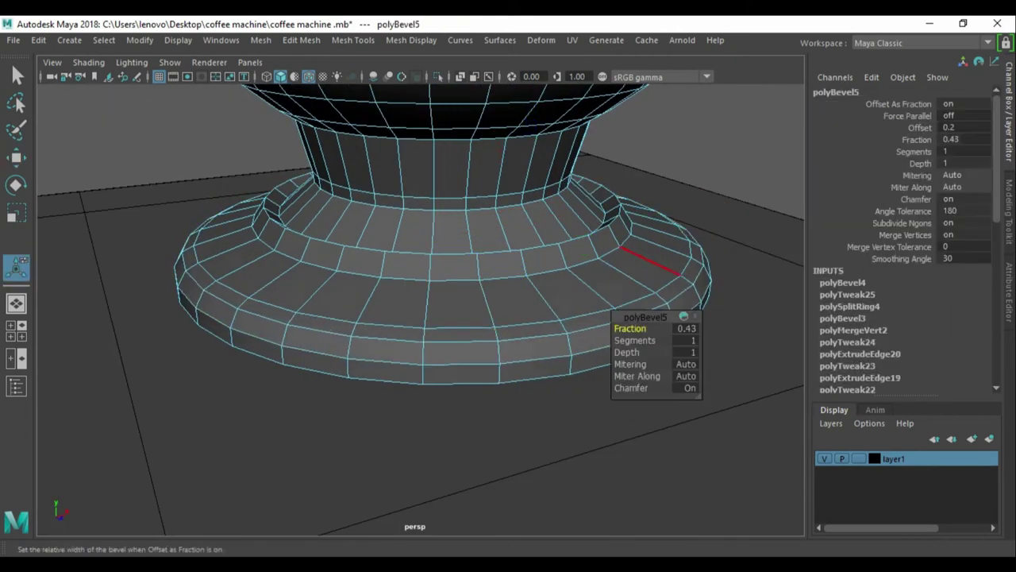
{"action": "right_click_drag", "start_coordinate": [617, 223], "coordinate": [588, 277], "text": "shift"}
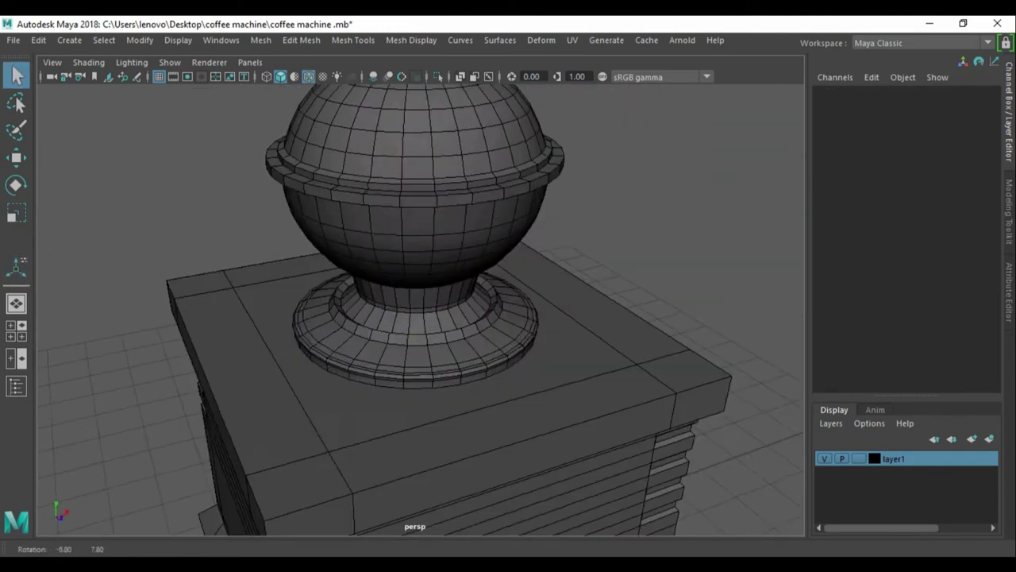
Return to object mode, select the dome piece, and frame it in the front view.
{"action": "key", "text": "F8"}
{"action": "key", "text": "q"}
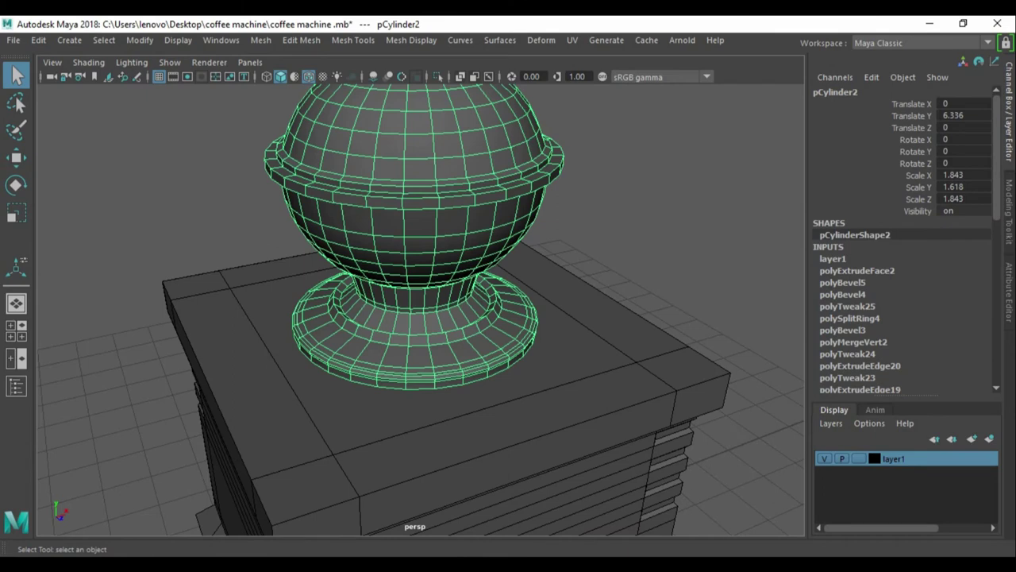
{"action": "left_click", "coordinate": [675, 199]}
{"action": "left_click_drag", "start_coordinate": [476, 318], "coordinate": [445, 262], "text": "alt"}
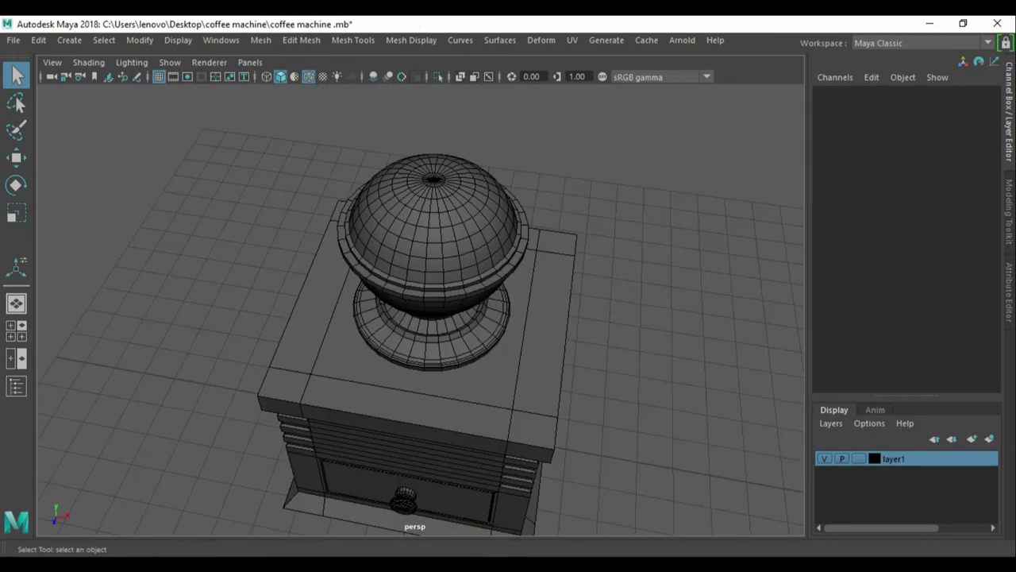
{"action": "left_click_drag", "start_coordinate": [421, 333], "coordinate": [420, 294], "text": "alt"}
{"action": "left_click", "coordinate": [417, 206]}
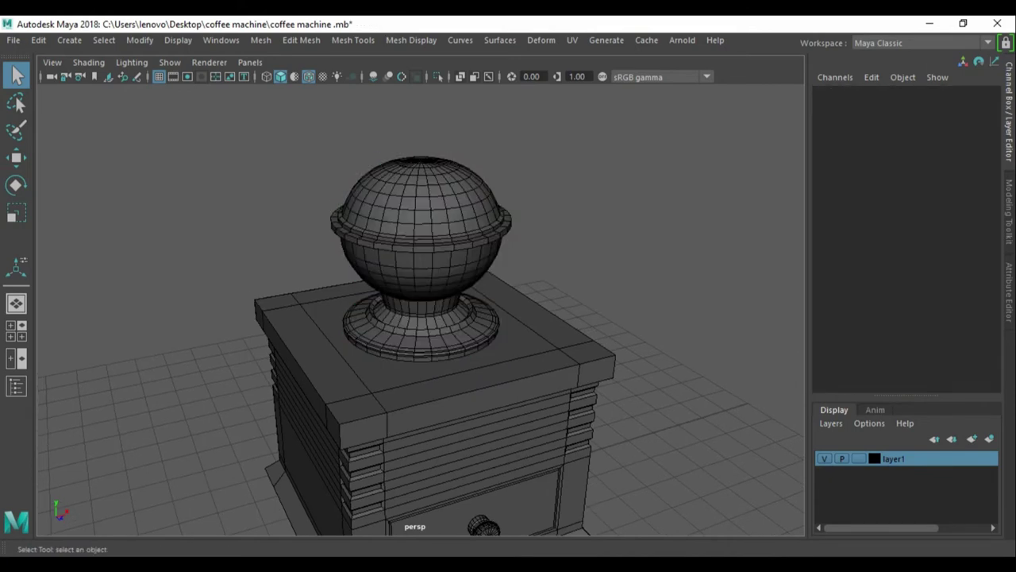
{"action": "key", "text": "space"}
{"action": "key", "text": "f"}
Scale the dome's upper vertices, then return to object mode in the perspective view.
{"action": "key", "text": "F9"}
{"action": "left_click_drag", "start_coordinate": [238, 151], "coordinate": [604, 280]}
{"action": "key", "text": "r"}
{"action": "key", "text": "F8"}
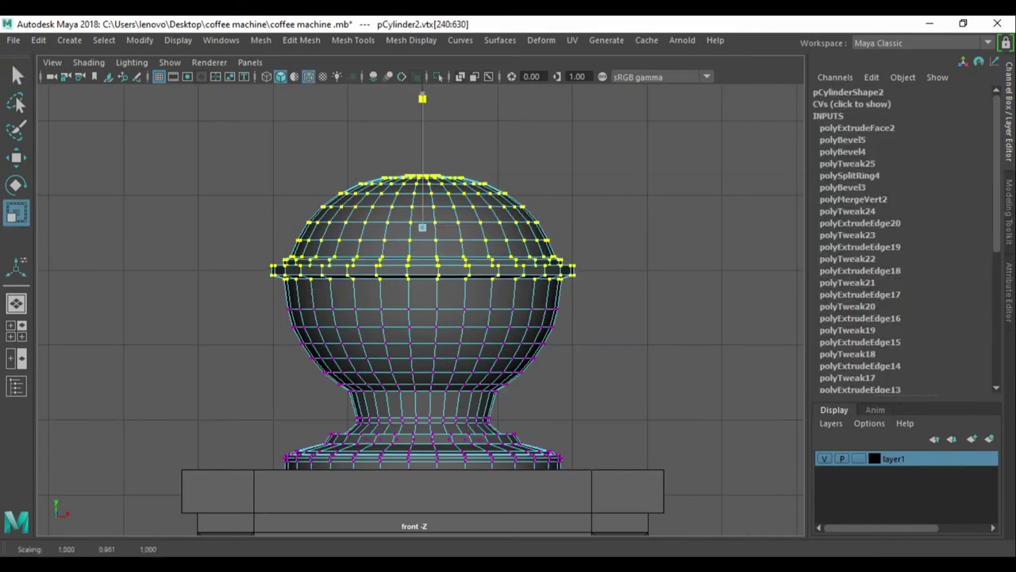
{"action": "left_click", "coordinate": [675, 198]}
{"action": "key", "text": "space"}
{"action": "left_click", "coordinate": [419, 198]}
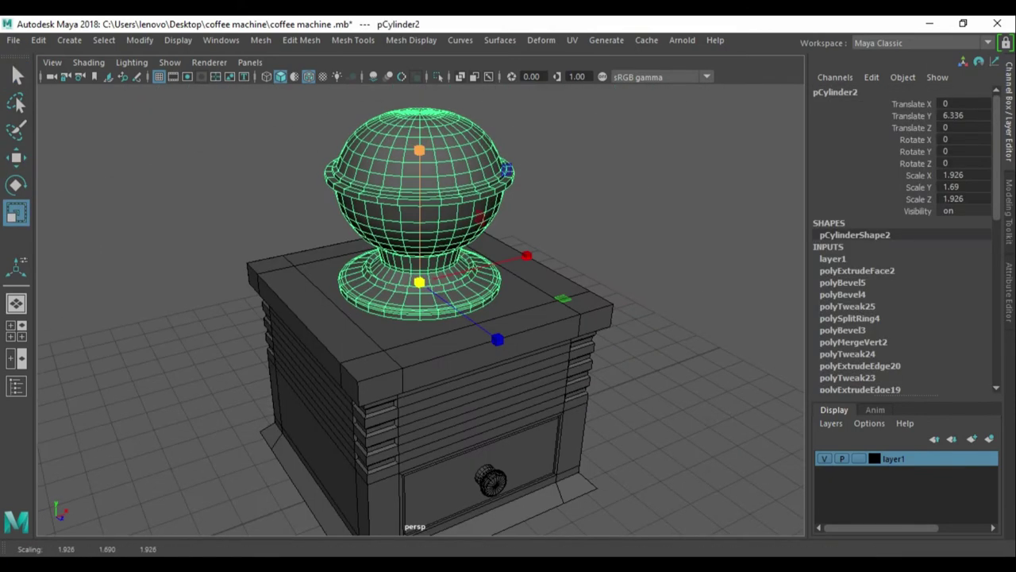
{"action": "left_click", "coordinate": [675, 199]}
{"action": "key", "text": "f"}
{"action": "left_click_drag", "start_coordinate": [476, 317], "coordinate": [492, 310], "text": "alt"}
{"action": "scroll", "coordinate": [419, 317], "scroll_direction": "up", "scroll_amount": 5}
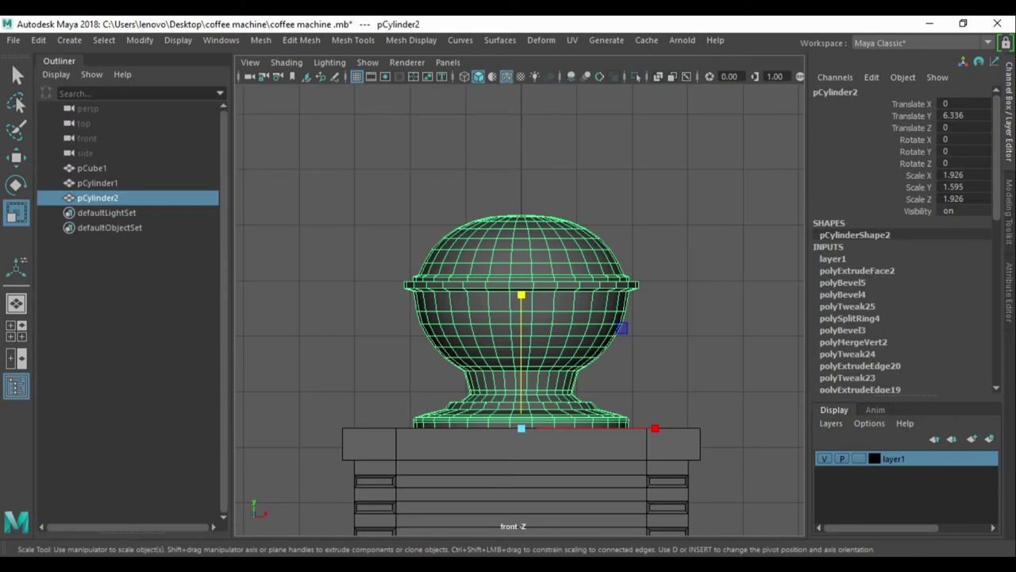
Close the object list panel and reshape the dome's bottom vertex ring in a maximised front view.
{"action": "right_click", "coordinate": [82, 64]}
{"action": "left_click", "coordinate": [106, 121]}
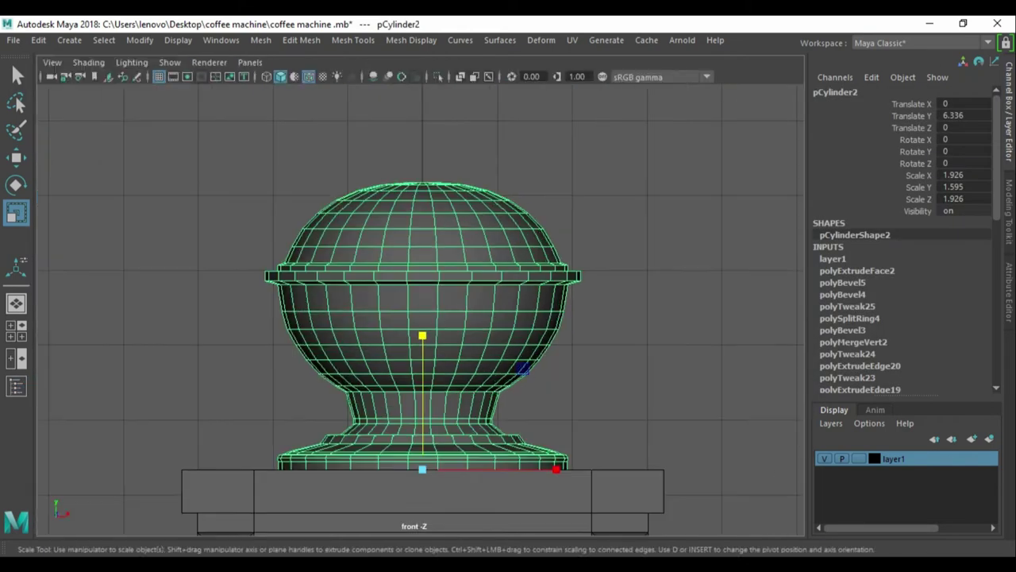
{"action": "key", "text": "F9"}
{"action": "key", "text": "ctrl+space"}
{"action": "scroll", "coordinate": [500, 318], "scroll_direction": "up", "scroll_amount": 3}
{"action": "left_click_drag", "start_coordinate": [201, 400], "coordinate": [802, 521]}
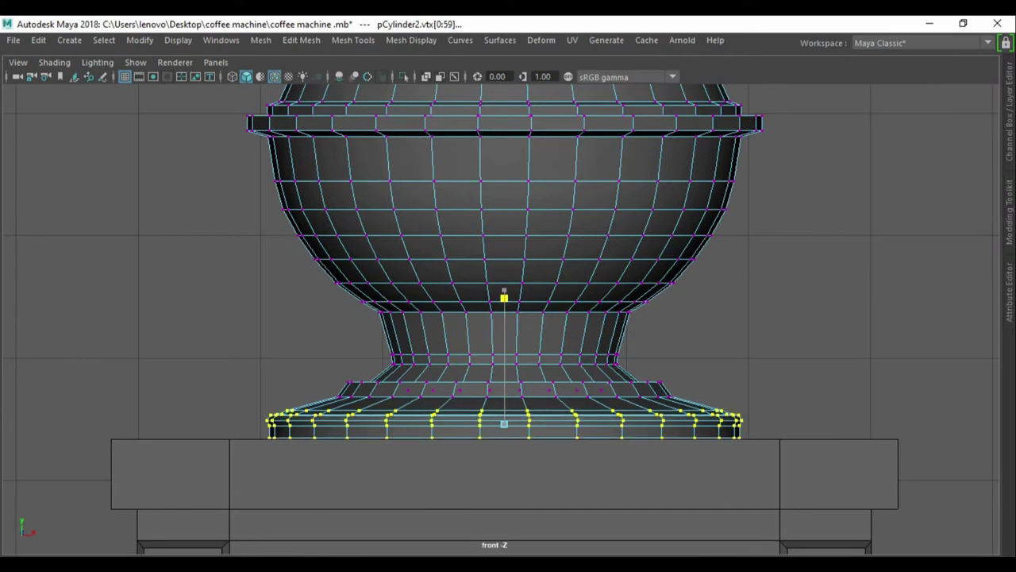
{"action": "key", "text": "F8"}
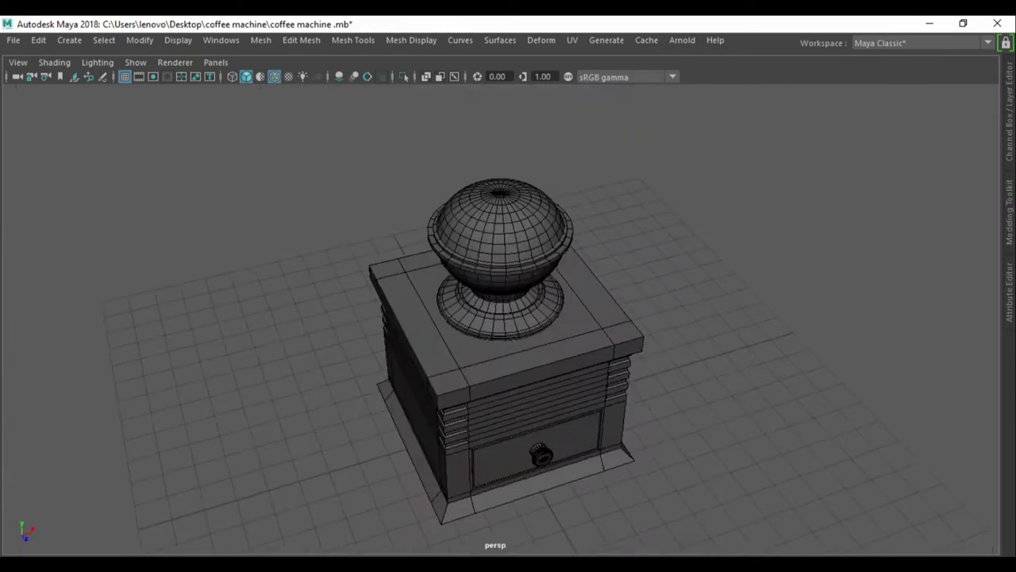
Orbit around the grinder to check the dome sitting on the box.
{"action": "key", "text": "f"}
{"action": "left_click_drag", "start_coordinate": [508, 318], "coordinate": [508, 278], "text": "alt"}
{"action": "left_click", "coordinate": [795, 476]}
{"action": "scroll", "coordinate": [508, 318], "scroll_direction": "down", "scroll_amount": 5}
{"action": "left_click_drag", "start_coordinate": [508, 317], "coordinate": [508, 381], "text": "alt"}
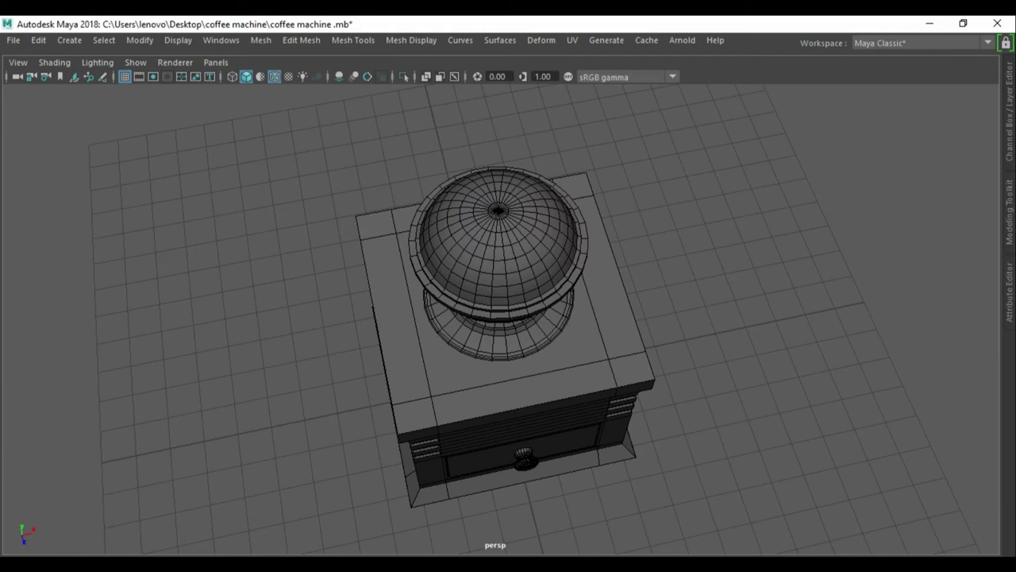
{"action": "mouse_move", "coordinate": [508, 357]}
{"action": "left_mouse_down", "text": "alt"}
{"action": "mouse_move", "coordinate": [508, 294]}
{"action": "mouse_move", "coordinate": [476, 294]}
{"action": "left_mouse_up", "text": "alt"}
Extrude the dome's top pole faces, shrink them into a smaller disc and extrude again into a recess.
{"action": "scroll", "coordinate": [494, 191], "scroll_direction": "up", "scroll_amount": 5}
{"action": "key", "text": "F11"}
{"action": "left_click", "coordinate": [582, 324]}
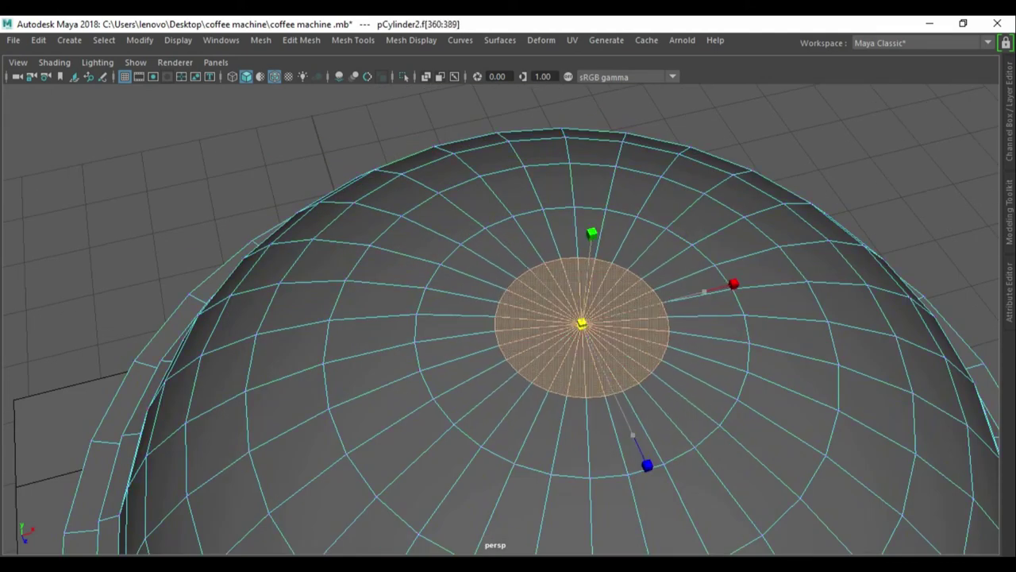
{"action": "scroll", "coordinate": [508, 318], "scroll_direction": "up", "scroll_amount": 3}
{"action": "left_click_drag", "start_coordinate": [508, 278], "coordinate": [508, 358], "text": "alt"}
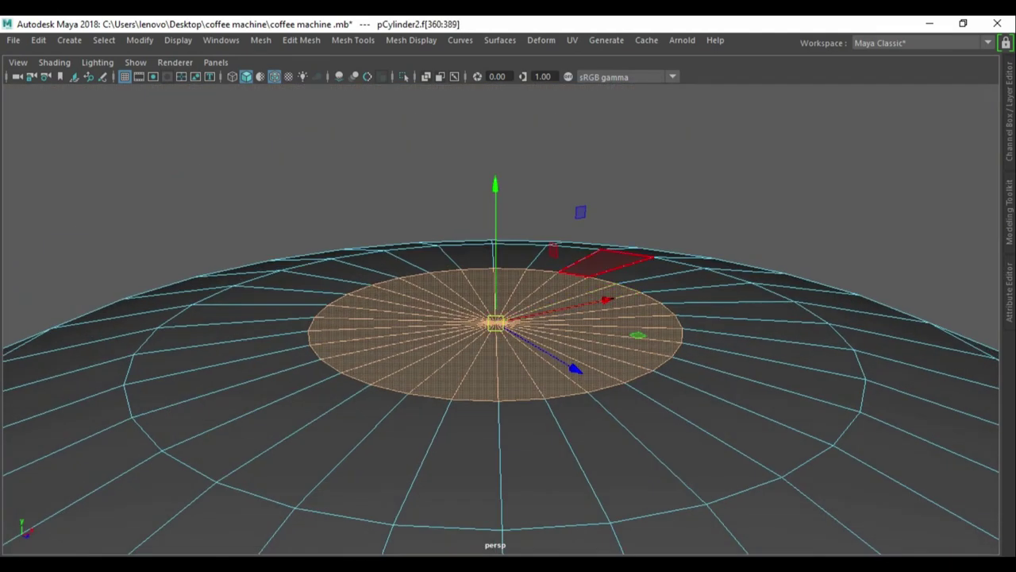
{"action": "key", "text": "ctrl+e"}
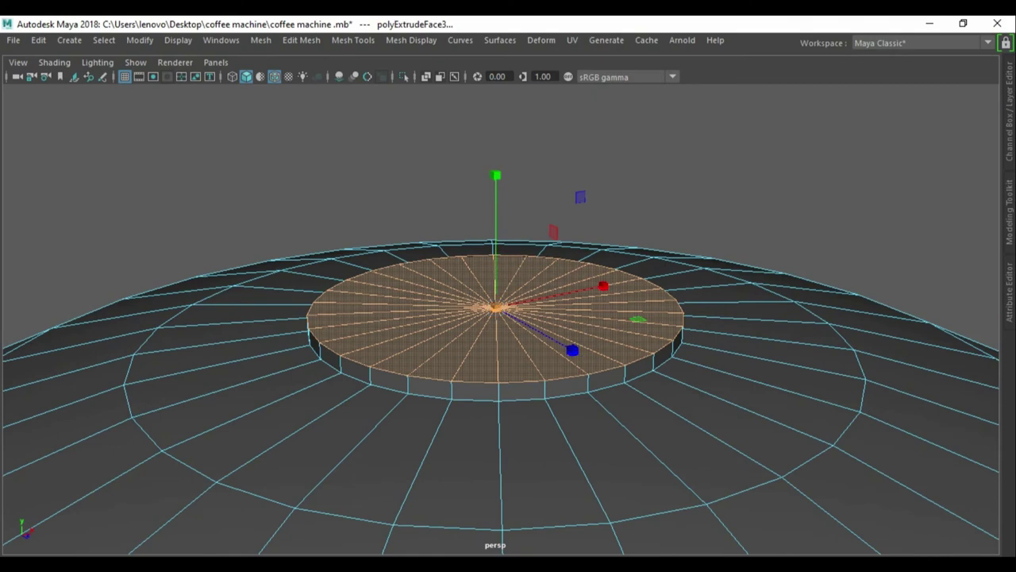
{"action": "left_click", "coordinate": [580, 196]}
{"action": "left_click_drag", "start_coordinate": [495, 307], "coordinate": [461, 307]}
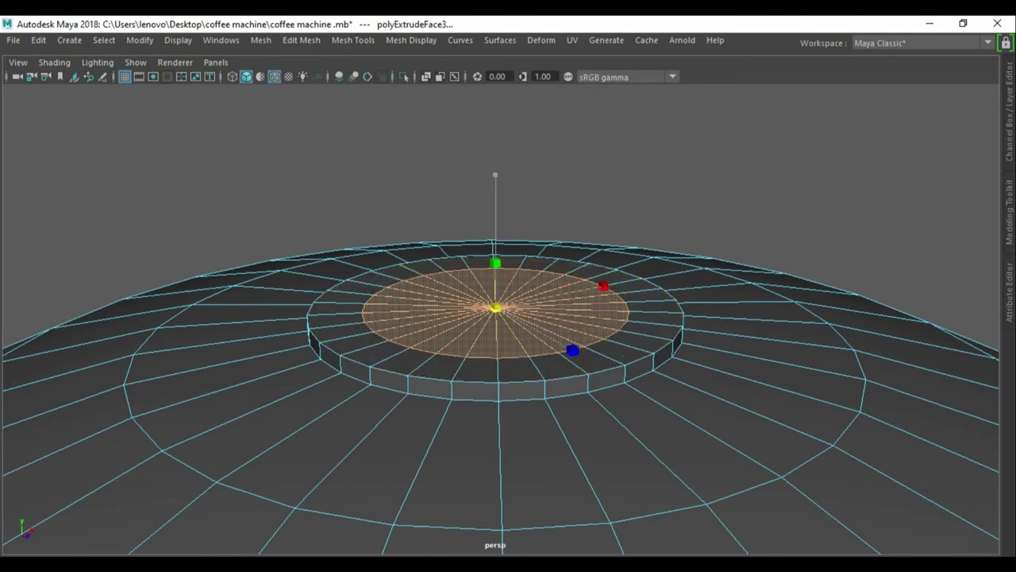
{"action": "key", "text": "ctrl+e"}
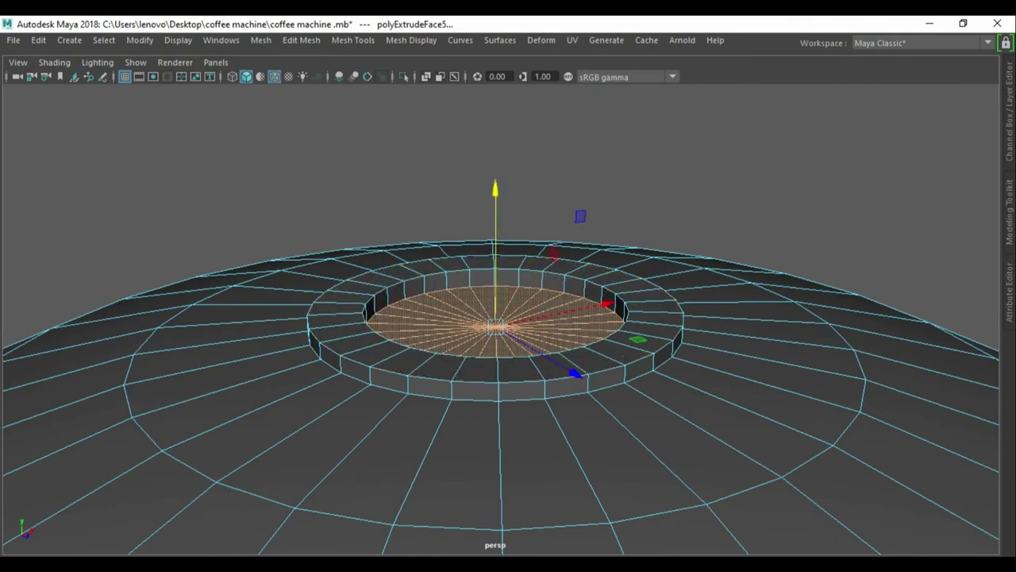
{"action": "scroll", "coordinate": [702, 204], "scroll_direction": "down", "scroll_amount": 5}
Create a cylinder, raise it onto the dome top and scale it down.
{"action": "right_click", "coordinate": [702, 204], "text": "shift"}
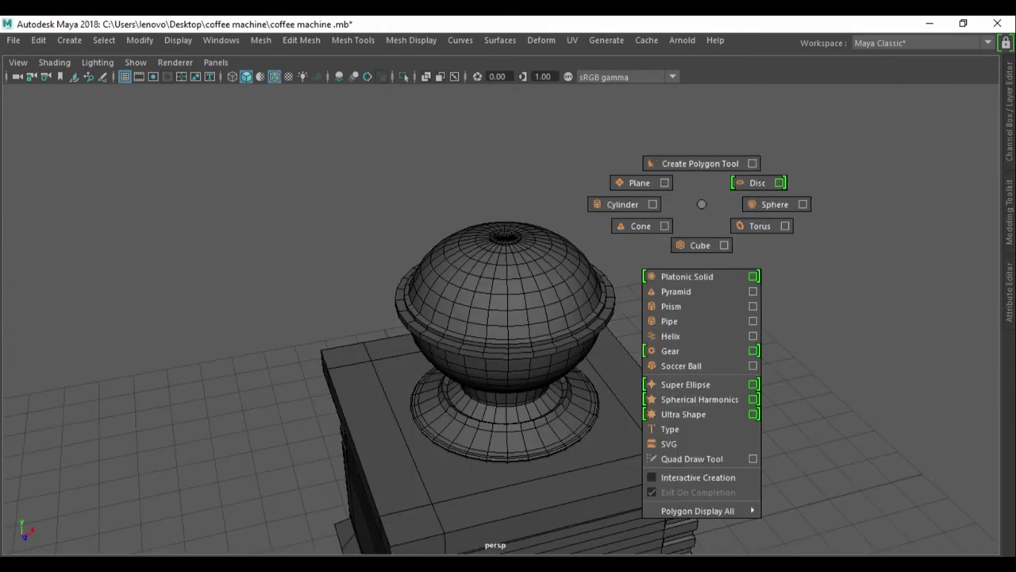
{"action": "left_click", "coordinate": [622, 204]}
{"action": "left_click_drag", "start_coordinate": [505, 479], "coordinate": [506, 159]}
{"action": "key", "text": "r"}
{"action": "left_click_drag", "start_coordinate": [505, 205], "coordinate": [477, 217]}
{"action": "left_click", "coordinate": [505, 210]}
{"action": "left_click_drag", "start_coordinate": [601, 146], "coordinate": [601, 207]}
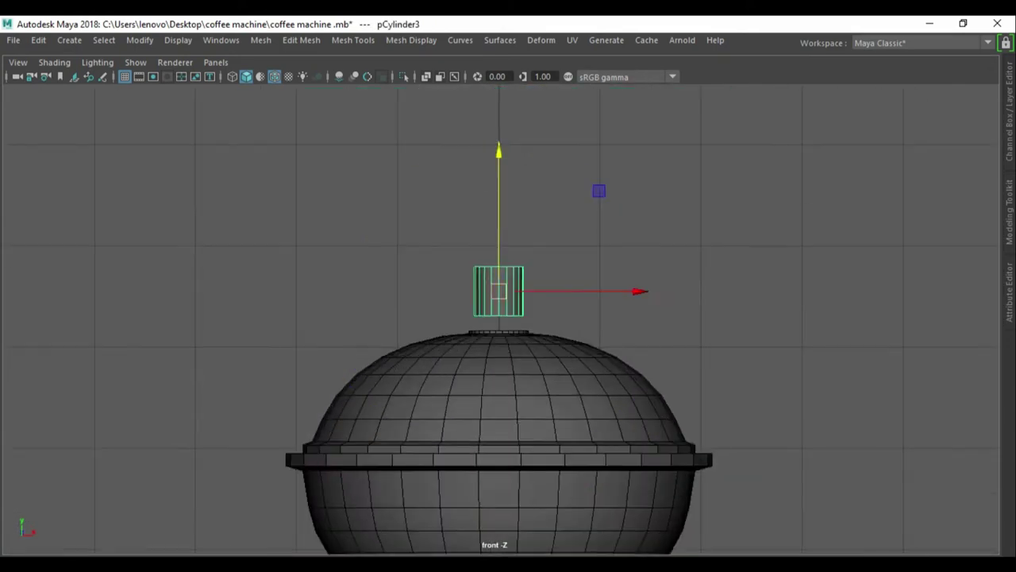
{"action": "key", "text": "F9"}
{"action": "key", "text": "r"}
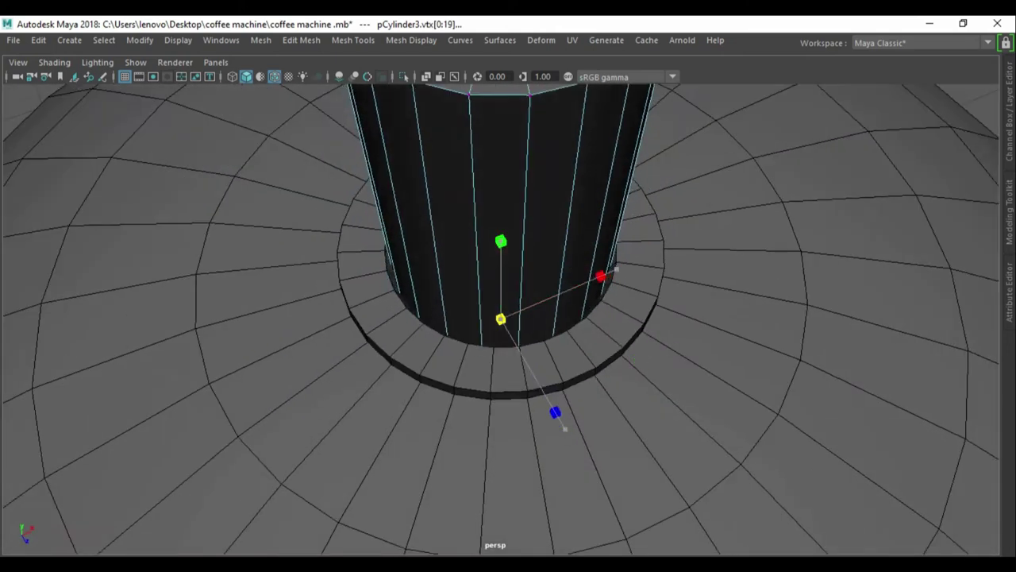
{"action": "key", "text": "F8"}
{"action": "scroll", "coordinate": [501, 317], "scroll_direction": "down", "scroll_amount": 3}
Hide and unhide the dome and cylinder to check how the cylinder sits in the dome's hole.
{"action": "left_click", "coordinate": [317, 413]}
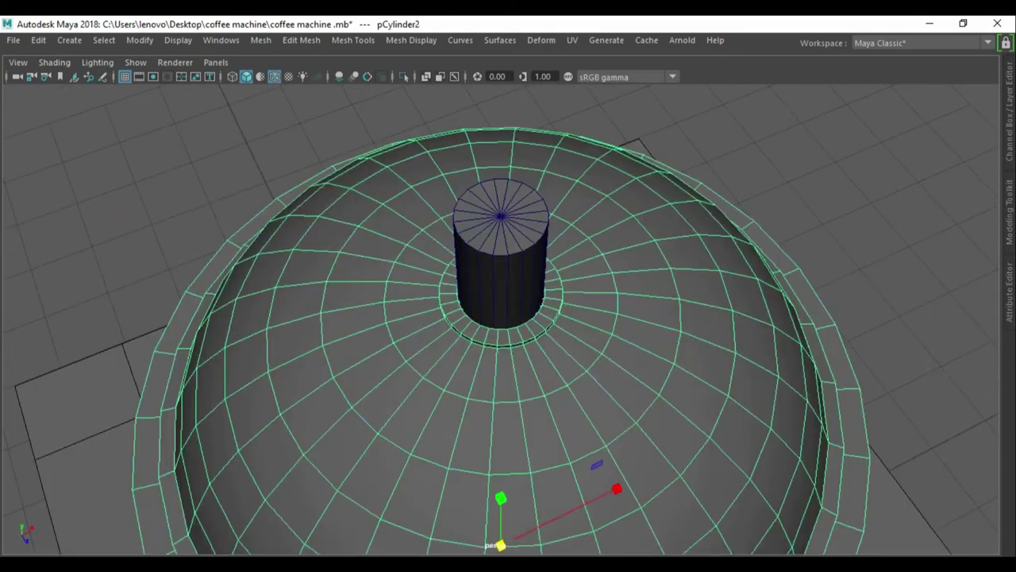
{"action": "key", "text": "alt+h"}
{"action": "key", "text": "F9"}
{"action": "key", "text": "F8"}
{"action": "key", "text": "ctrl+shift+h"}
{"action": "left_click", "coordinate": [499, 227]}
{"action": "key", "text": "f"}
{"action": "left_click", "coordinate": [561, 270]}
{"action": "key", "text": "alt+h"}
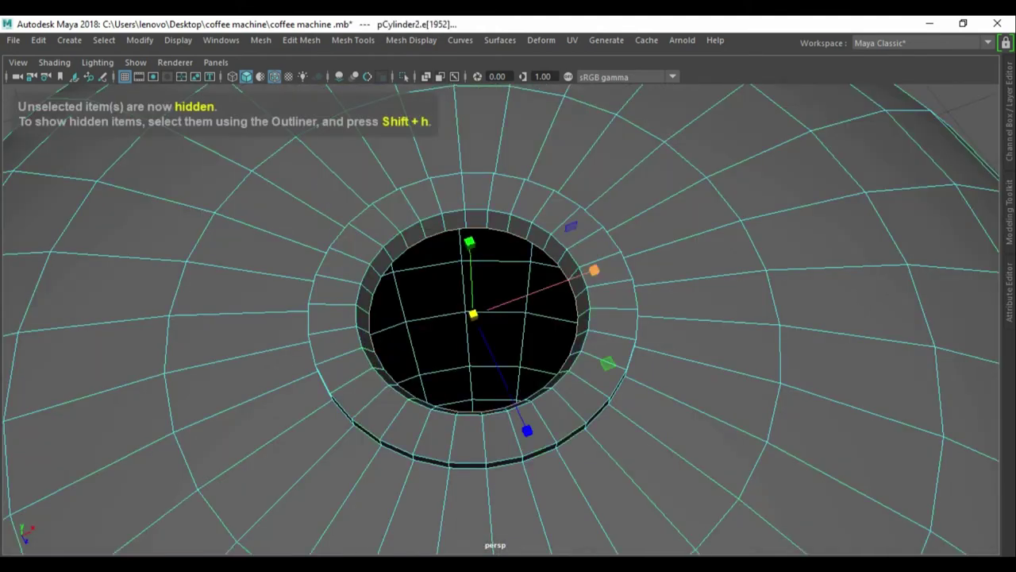
{"action": "key", "text": "F8"}
{"action": "scroll", "coordinate": [508, 318], "scroll_direction": "down", "scroll_amount": 5}
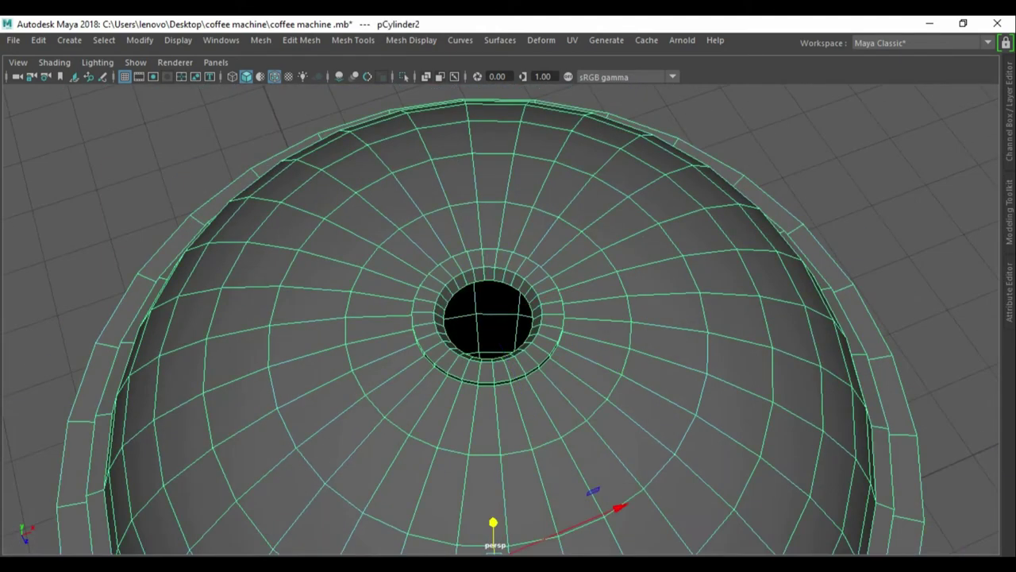
{"action": "key", "text": "ctrl+shift+h"}
{"action": "left_click", "coordinate": [492, 294]}
{"action": "left_click_drag", "start_coordinate": [508, 357], "coordinate": [508, 239], "text": "alt"}
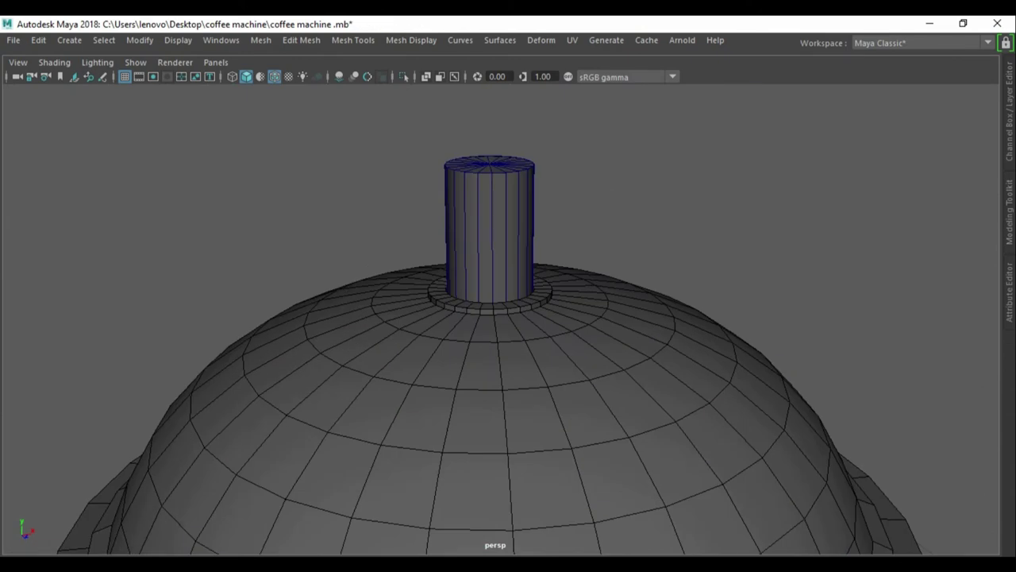
{"action": "right_click_drag", "start_coordinate": [712, 192], "coordinate": [726, 184]}
Raise the cylinder's top vertices to lengthen it into a shaft.
{"action": "key", "text": "F9"}
{"action": "left_click_drag", "start_coordinate": [460, 262], "coordinate": [548, 286]}
{"action": "left_click_drag", "start_coordinate": [500, 159], "coordinate": [500, 123]}
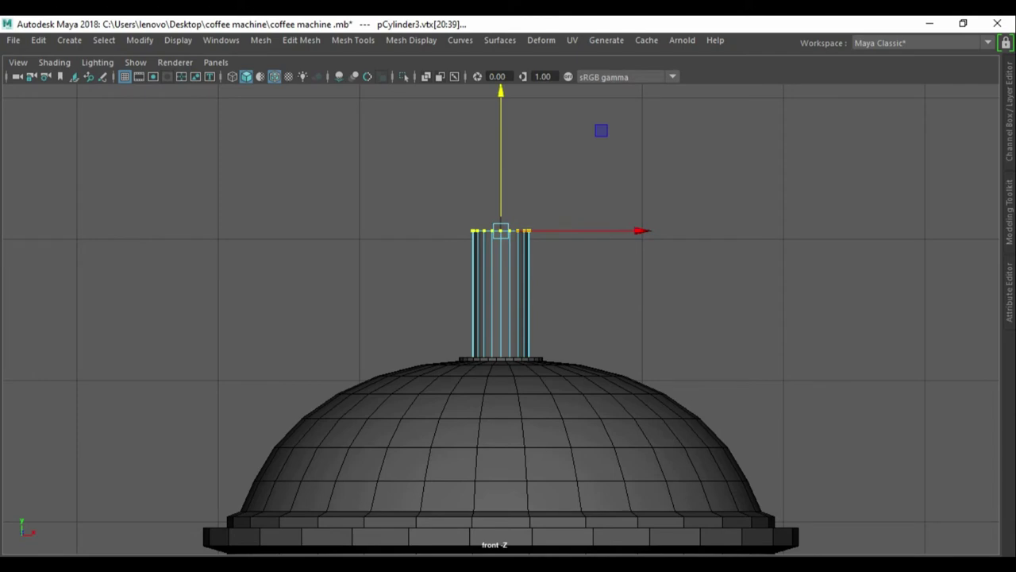
{"action": "key", "text": "space"}
Extrude the shaft's top cap upward and flare out the upper side face ring with an inward-bevelled offset.
{"action": "key", "text": "ctrl+F11"}
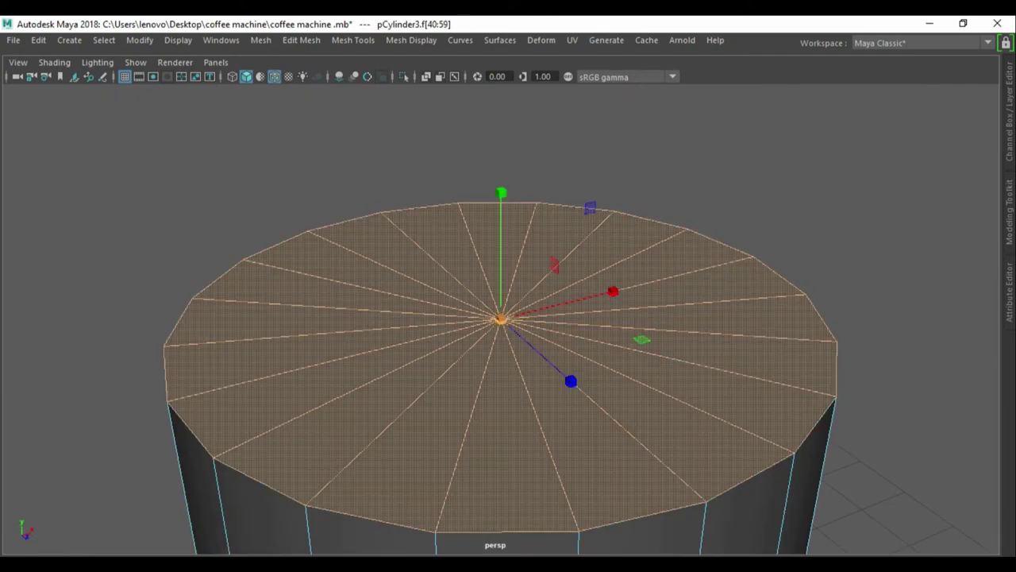
{"action": "key", "text": "ctrl+e"}
{"action": "left_click_drag", "start_coordinate": [502, 199], "coordinate": [502, 119]}
{"action": "left_click", "coordinate": [549, 286]}
{"action": "double_click", "coordinate": [550, 286], "text": "shift"}
{"action": "key", "text": "ctrl+e"}
{"action": "left_click_drag", "start_coordinate": [550, 286], "coordinate": [580, 286]}
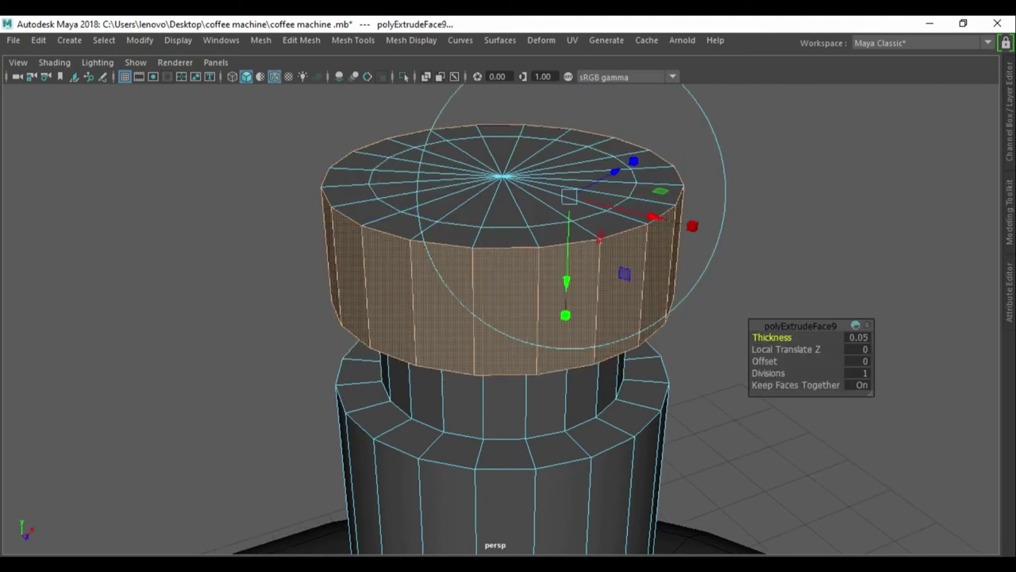
{"action": "left_click", "coordinate": [764, 360]}
{"action": "middle_click_drag", "start_coordinate": [765, 361], "coordinate": [803, 360]}
{"action": "left_click", "coordinate": [874, 198]}
Bevel the top ring of the shaft cap with Ctrl+B and return to object mode.
{"action": "scroll", "coordinate": [501, 318], "scroll_direction": "down", "scroll_amount": 5}
{"action": "left_click", "coordinate": [501, 397]}
{"action": "key", "text": "space"}
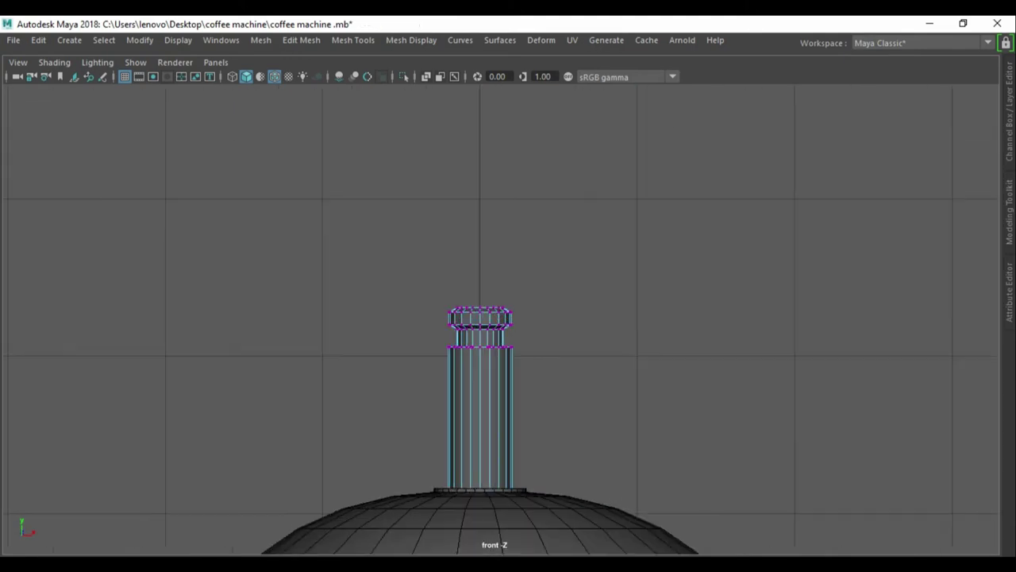
{"action": "left_click_drag", "start_coordinate": [386, 245], "coordinate": [606, 310]}
{"action": "scroll", "coordinate": [499, 320], "scroll_direction": "up", "scroll_amount": 2}
{"action": "key", "text": "space"}
{"action": "scroll", "coordinate": [500, 318], "scroll_direction": "down", "scroll_amount": 3}
{"action": "key", "text": "ctrl+b"}
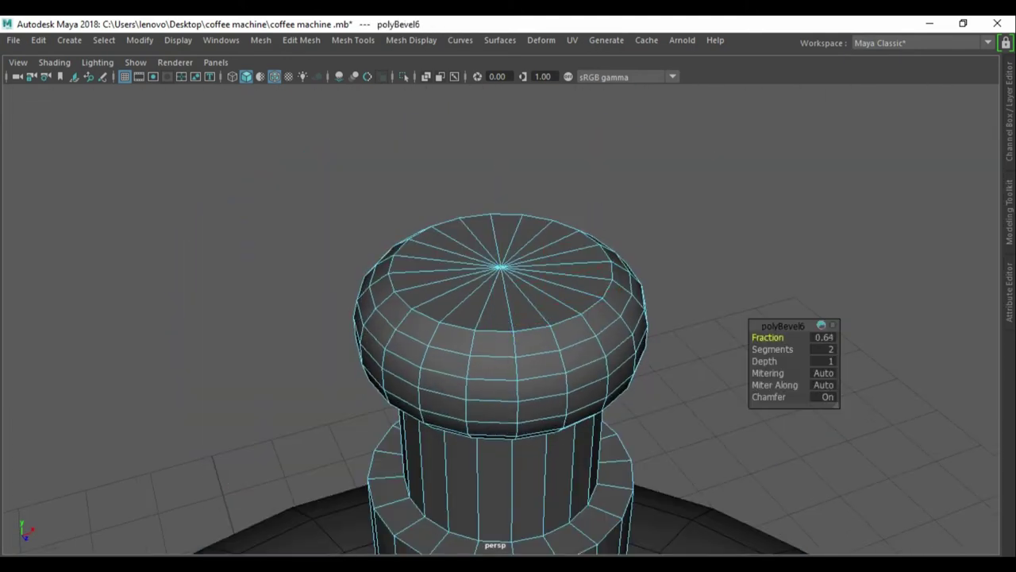
{"action": "key", "text": "F8"}
{"action": "scroll", "coordinate": [501, 318], "scroll_direction": "down", "scroll_amount": 5}
{"action": "key", "text": "ctrl+space"}
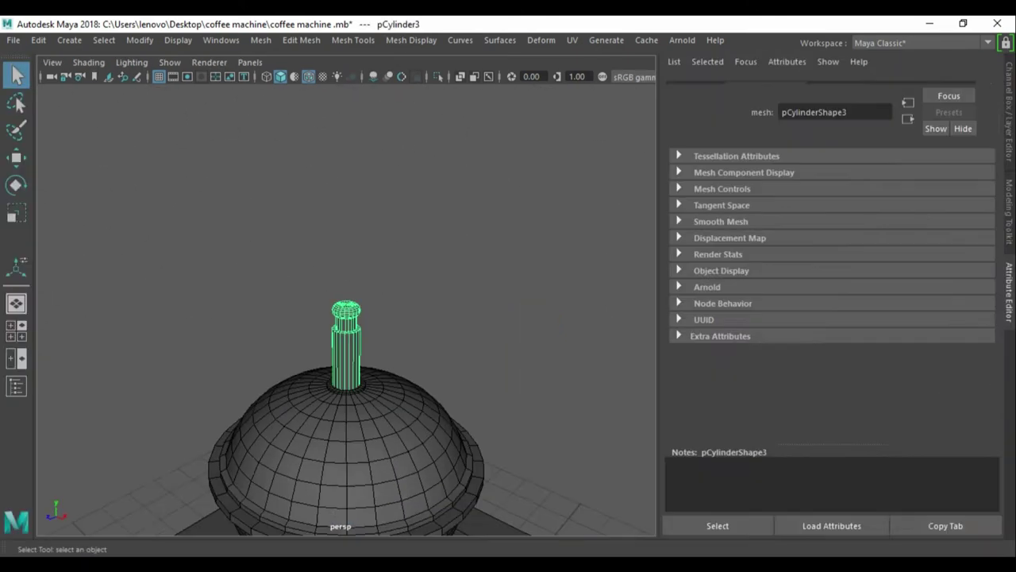
Add the shaft to layer1.
{"action": "right_click", "coordinate": [893, 458]}
{"action": "left_click", "coordinate": [908, 308]}
{"action": "scroll", "coordinate": [421, 357], "scroll_direction": "up", "scroll_amount": 2}
{"action": "scroll", "coordinate": [421, 357], "scroll_direction": "down", "scroll_amount": 3}
{"action": "left_click_drag", "start_coordinate": [420, 278], "coordinate": [421, 334], "text": "alt"}
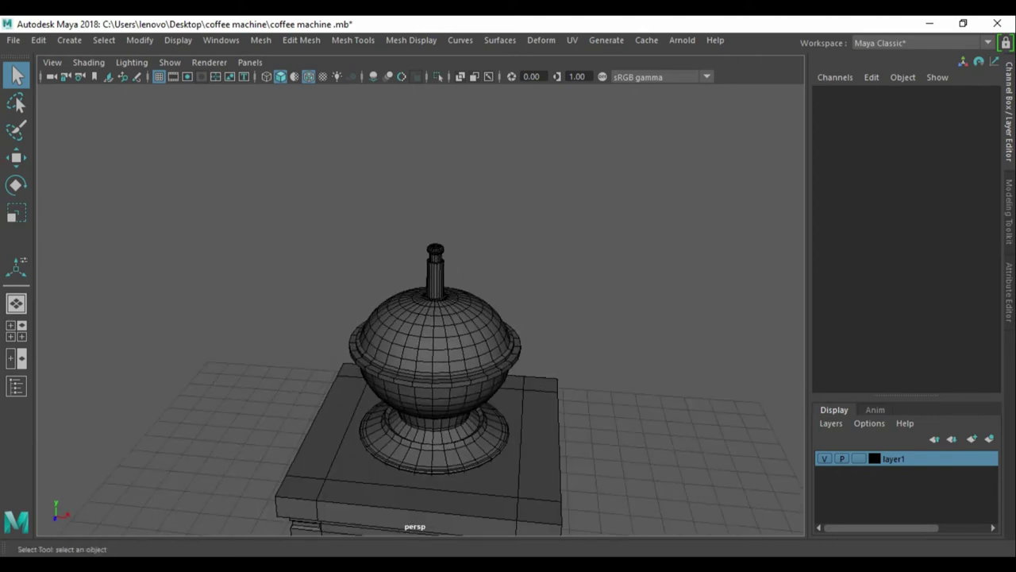
Create a cube and raise it above the grinder.
{"action": "right_click", "coordinate": [598, 163], "text": "shift"}
{"action": "left_click", "coordinate": [597, 205]}
{"action": "key", "text": "w"}
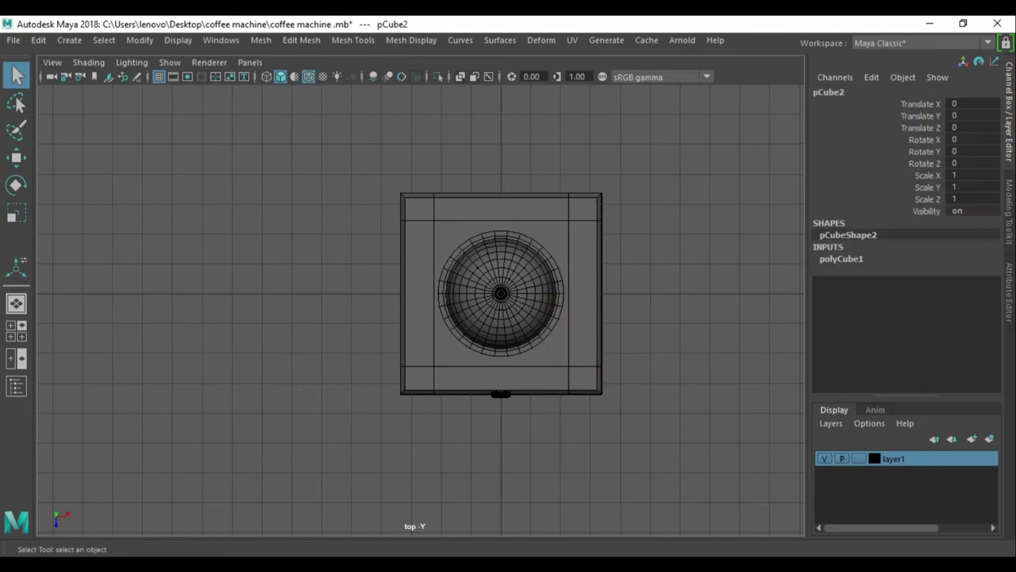
{"action": "key", "text": "f"}
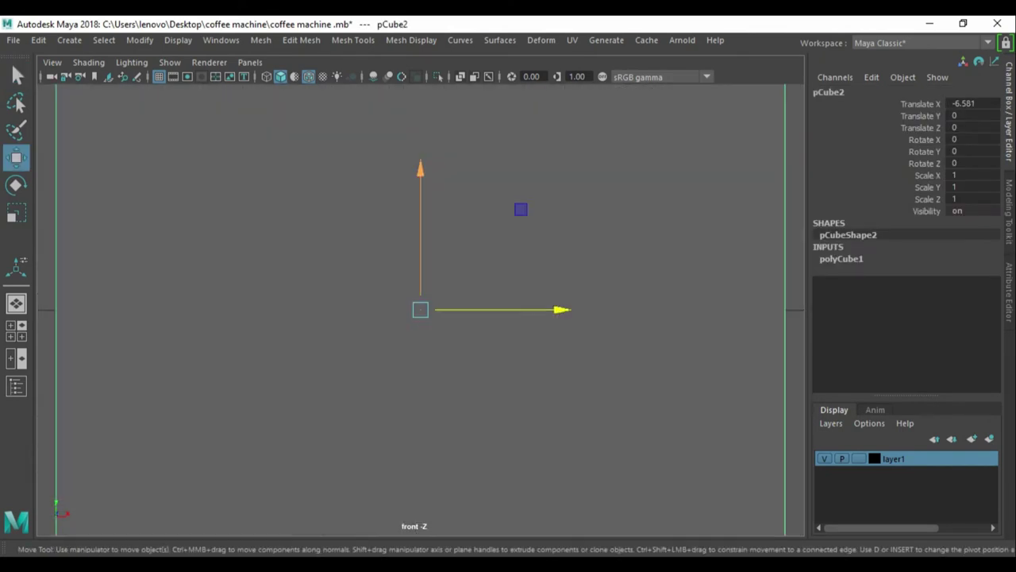
{"action": "scroll", "coordinate": [421, 309], "scroll_direction": "down", "scroll_amount": 10}
{"action": "left_click_drag", "start_coordinate": [421, 239], "coordinate": [421, 44]}
{"action": "left_click_drag", "start_coordinate": [656, 177], "coordinate": [656, 143]}
{"action": "key", "text": "r"}
{"action": "scroll", "coordinate": [416, 321], "scroll_direction": "up", "scroll_amount": 3}
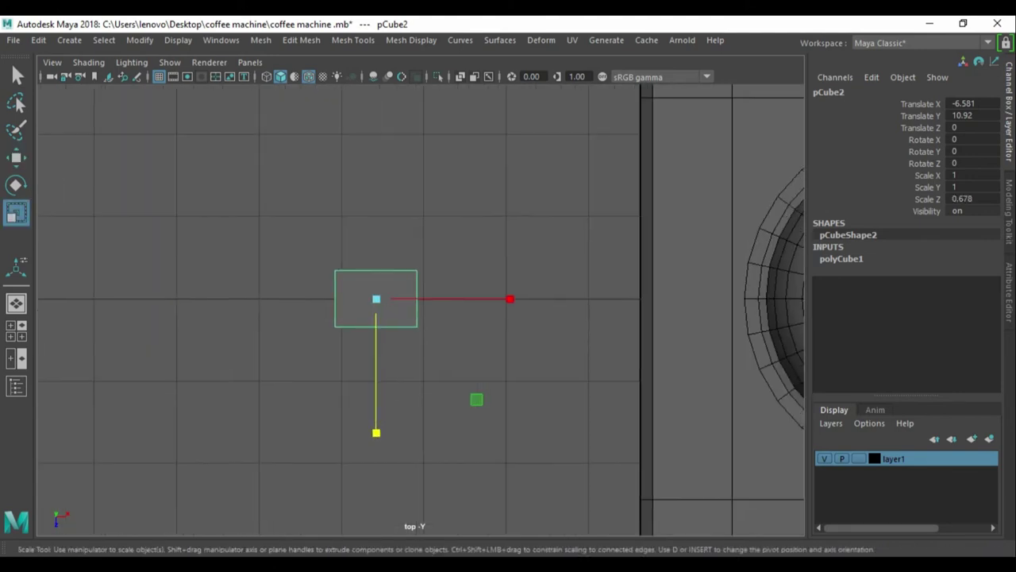
Pull a corner vertex of the cube to the left, discarding a trial edge loop.
{"action": "key", "text": "F9"}
{"action": "left_click", "coordinate": [417, 297]}
{"action": "key", "text": "w"}
{"action": "left_click_drag", "start_coordinate": [550, 297], "coordinate": [525, 297]}
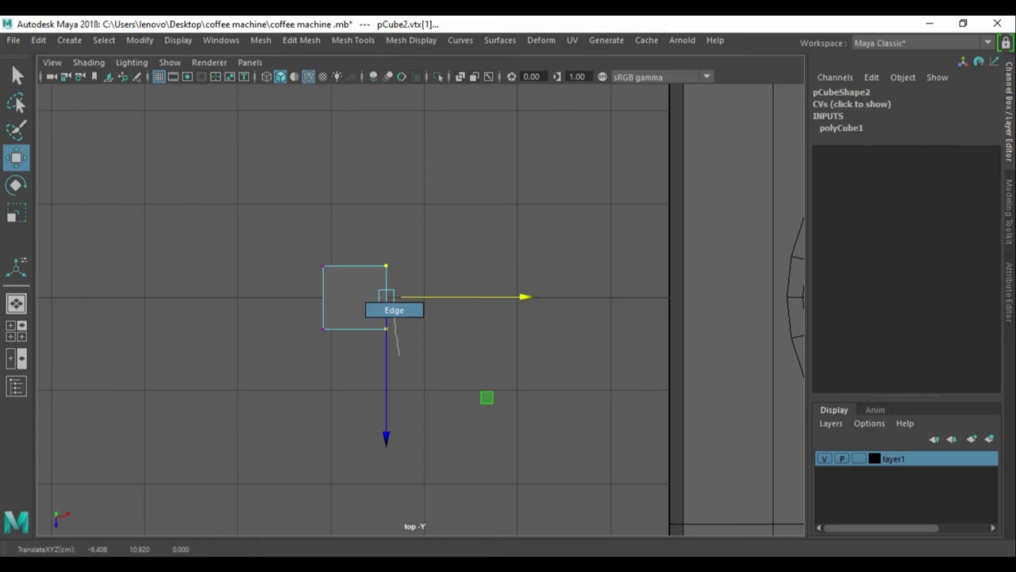
{"action": "key", "text": "q"}
{"action": "key", "text": "ctrl+z"}
{"action": "left_click", "coordinate": [355, 297]}
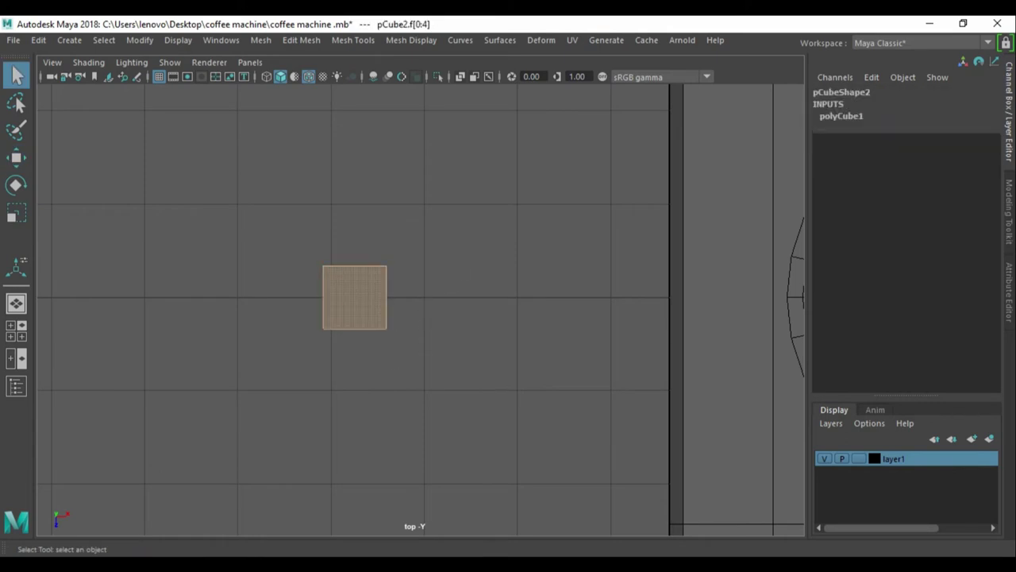
{"action": "key", "text": "w"}
{"action": "left_click", "coordinate": [485, 399]}
Extrude the cube's right end edge twice to stretch a bar out over the dome.
{"action": "key", "text": "q"}
{"action": "left_click", "coordinate": [387, 297]}
{"action": "key", "text": "ctrl+e"}
{"action": "left_click_drag", "start_coordinate": [445, 297], "coordinate": [619, 297]}
{"action": "scroll", "coordinate": [421, 310], "scroll_direction": "down", "scroll_amount": 3}
{"action": "mouse_move", "coordinate": [476, 306]}
{"action": "left_mouse_down"}
{"action": "mouse_move", "coordinate": [687, 306]}
{"action": "mouse_move", "coordinate": [675, 320]}
{"action": "left_mouse_up"}
{"action": "scroll", "coordinate": [421, 309], "scroll_direction": "up", "scroll_amount": 2}
{"action": "key", "text": "ctrl+e"}
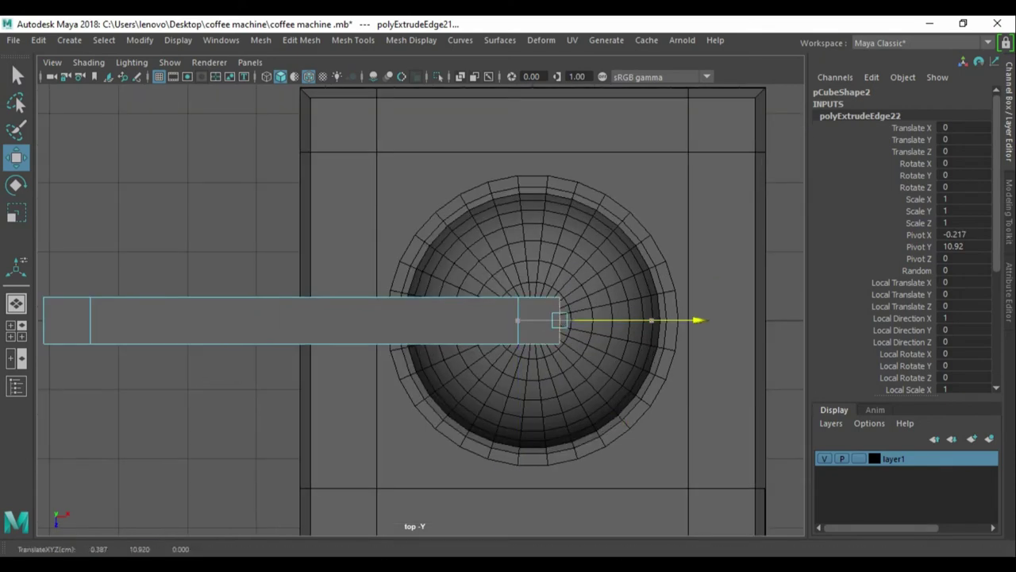
{"action": "scroll", "coordinate": [651, 320], "scroll_direction": "down", "scroll_amount": 3}
{"action": "scroll", "coordinate": [660, 416], "scroll_direction": "up", "scroll_amount": 2}
Insert two edge loops across the bar and move them down and up to bend it into a wave.
{"action": "left_click", "coordinate": [440, 327]}
{"action": "key", "text": "w"}
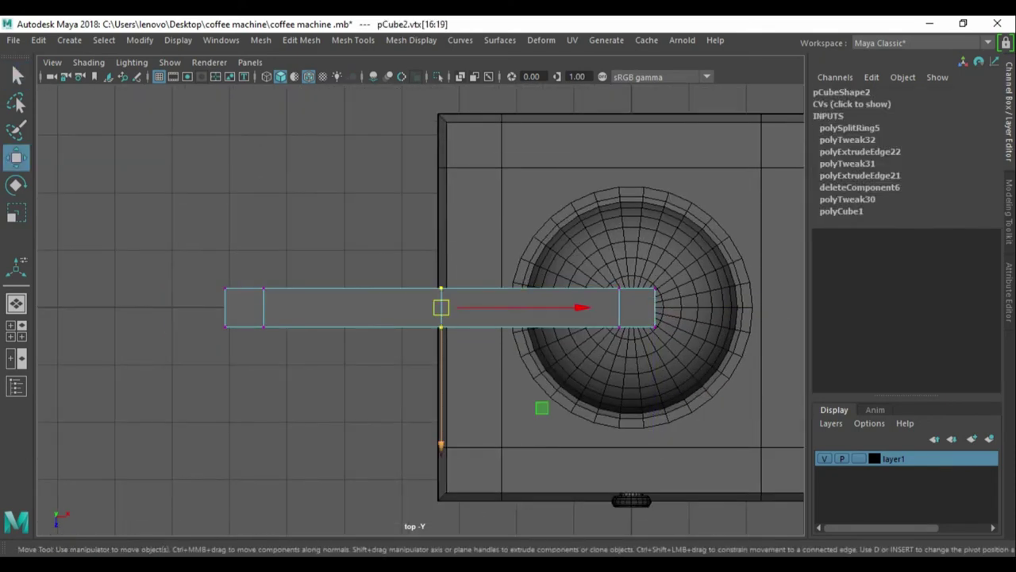
{"action": "left_click_drag", "start_coordinate": [441, 433], "coordinate": [441, 496]}
{"action": "left_click_drag", "start_coordinate": [492, 370], "coordinate": [579, 370]}
{"action": "left_click", "coordinate": [395, 357]}
{"action": "right_click_drag", "start_coordinate": [397, 358], "coordinate": [401, 381], "text": "shift"}
{"action": "left_click_drag", "start_coordinate": [395, 473], "coordinate": [396, 416]}
{"action": "middle_click_drag", "start_coordinate": [395, 416], "coordinate": [383, 415], "text": "alt"}
Bevel the bar's diagonal edge, flatten the bar vertically and lower it onto the shaft top.
{"action": "key", "text": "q"}
{"action": "left_click", "coordinate": [453, 329]}
{"action": "key", "text": "ctrl+b"}
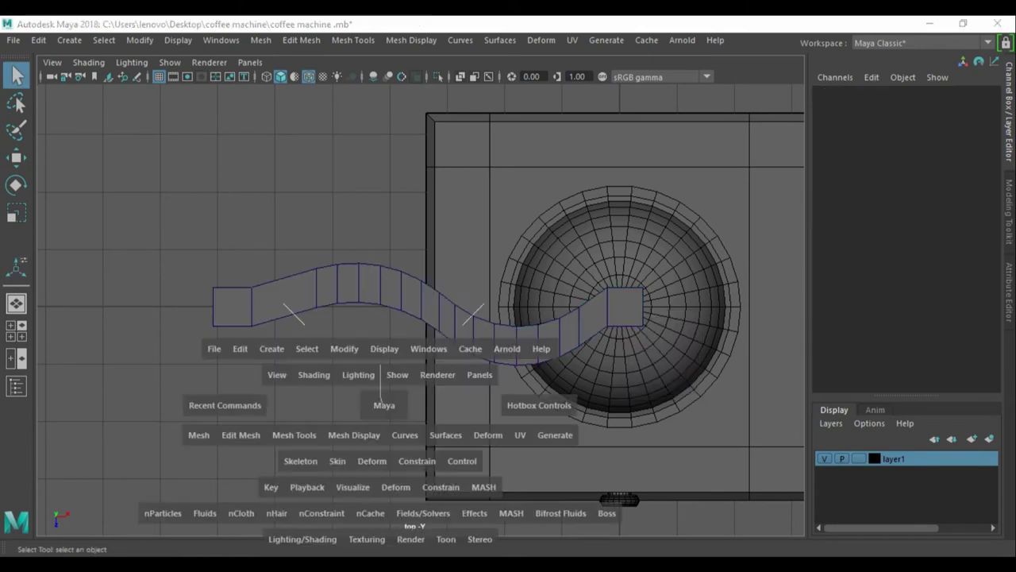
{"action": "key", "text": "r"}
{"action": "mouse_move", "coordinate": [379, 117]}
{"action": "left_mouse_down"}
{"action": "mouse_move", "coordinate": [378, 188]}
{"action": "mouse_move", "coordinate": [476, 239]}
{"action": "left_mouse_up"}
{"action": "middle_click_drag", "start_coordinate": [476, 238], "coordinate": [596, 199], "text": "alt"}
{"action": "key", "text": "w"}
{"action": "left_click_drag", "start_coordinate": [653, 163], "coordinate": [652, 171]}
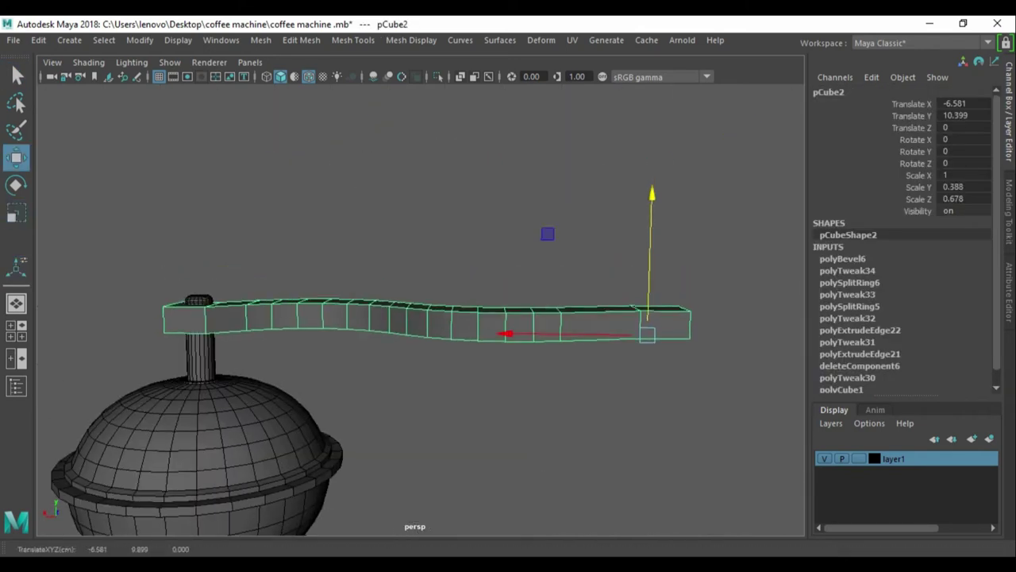
Frame the shaft and crank arm, checking them in wireframe before returning to shaded display.
{"action": "left_click", "coordinate": [199, 349]}
{"action": "key", "text": "f"}
{"action": "scroll", "coordinate": [520, 281], "scroll_direction": "up", "scroll_amount": 5}
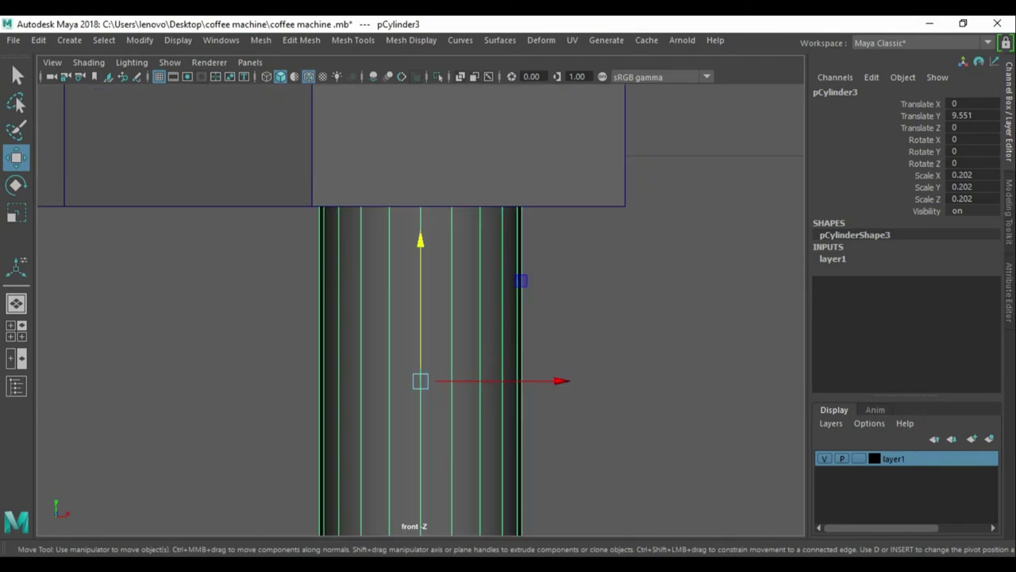
{"action": "key", "text": "4"}
{"action": "scroll", "coordinate": [421, 310], "scroll_direction": "down", "scroll_amount": 5}
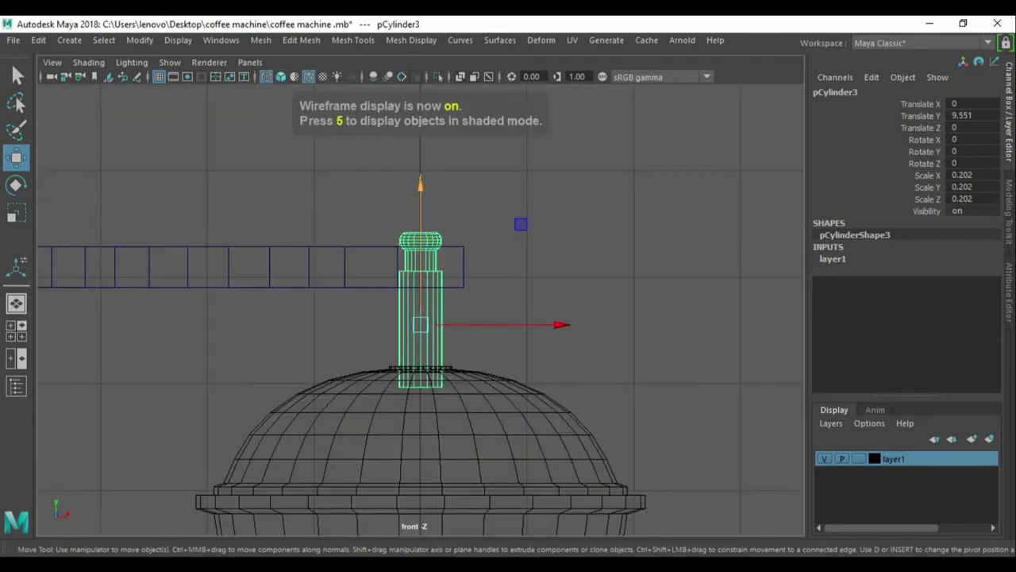
{"action": "left_click", "coordinate": [175, 254]}
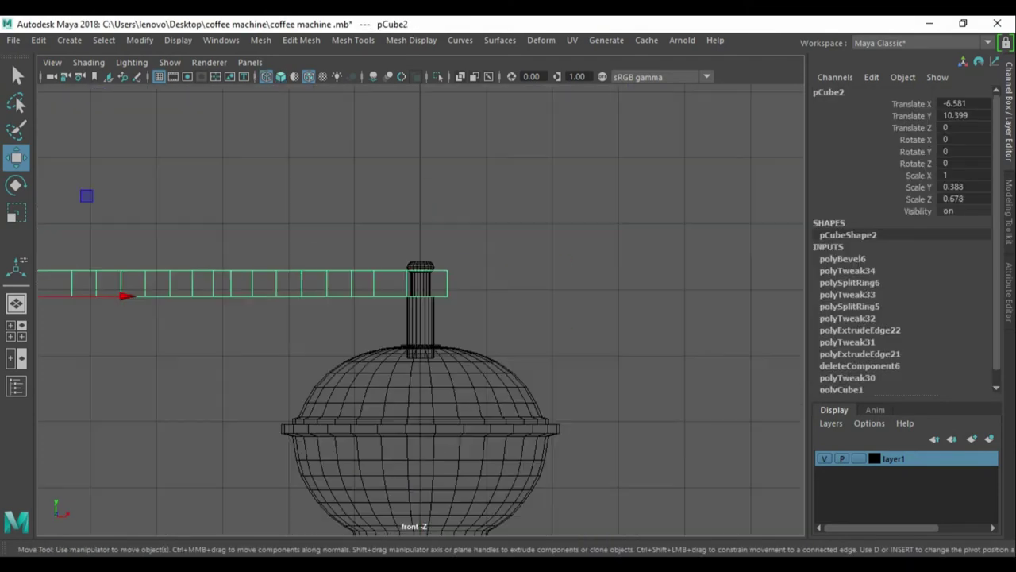
{"action": "key", "text": "f"}
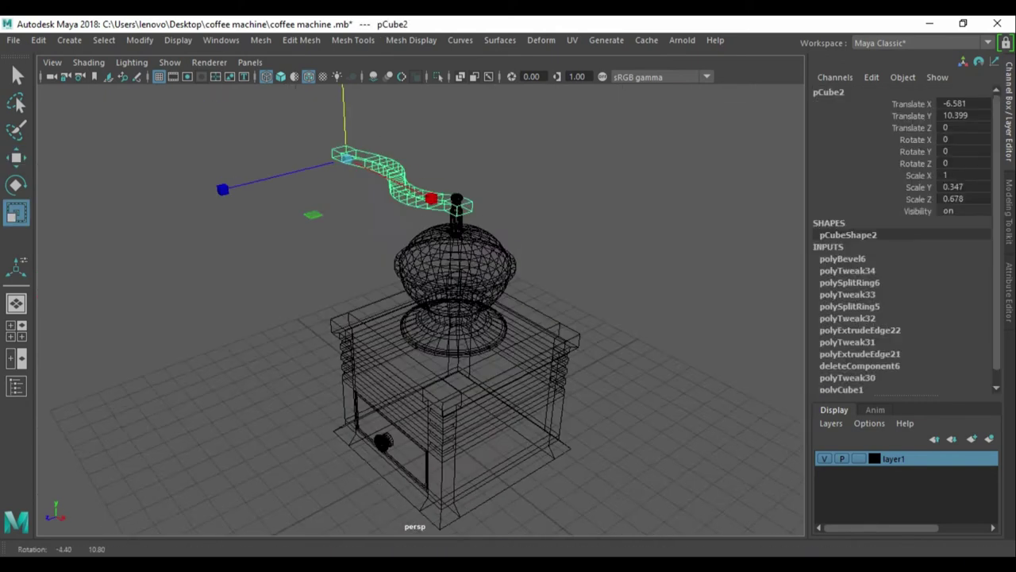
{"action": "left_click_drag", "start_coordinate": [421, 310], "coordinate": [333, 262], "text": "alt"}
{"action": "key", "text": "5"}
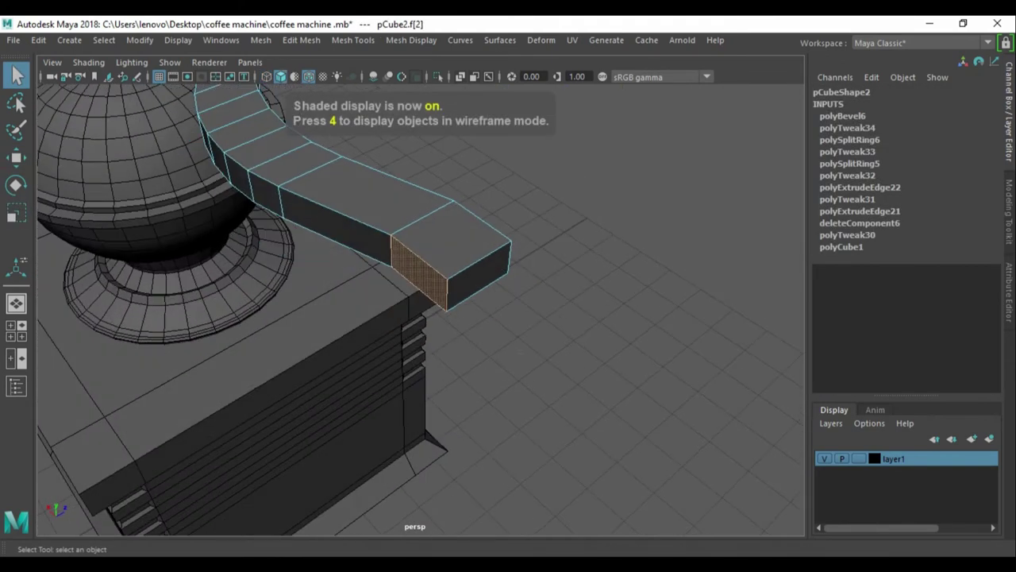
Bevel an edge of the crank arm after trying and undoing an extra edge loop.
{"action": "right_click_drag", "start_coordinate": [522, 227], "coordinate": [477, 245], "text": "ctrl"}
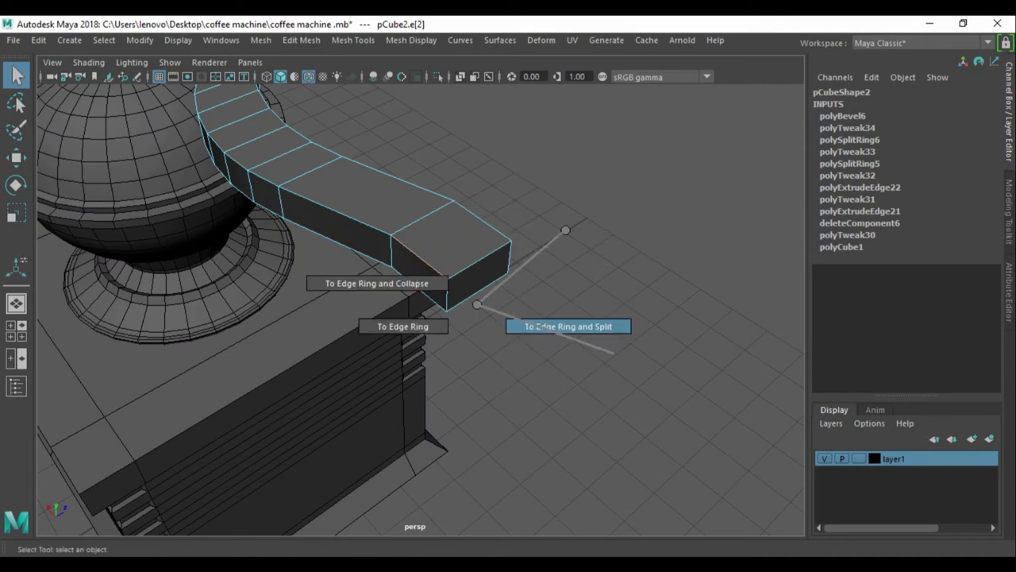
{"action": "key", "text": "r"}
{"action": "key", "text": "q"}
{"action": "key", "text": "ctrl+z"}
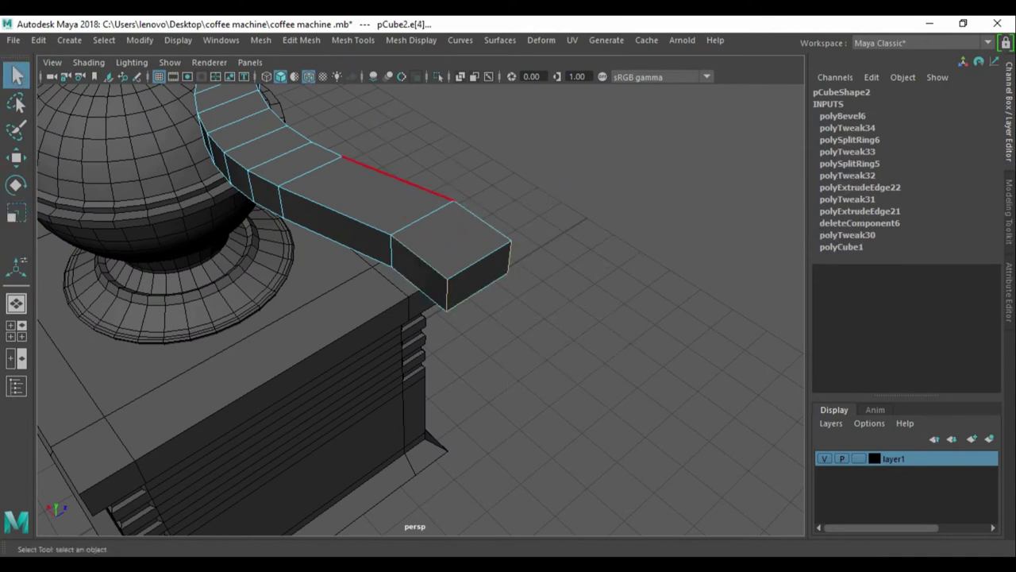
{"action": "key", "text": "ctrl+b"}
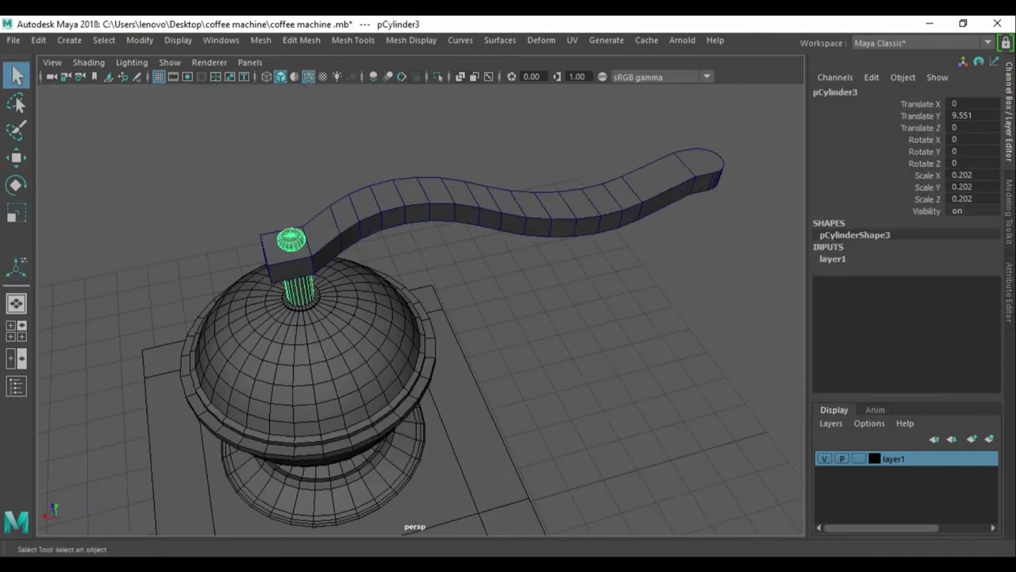
{"action": "key", "text": "r"}
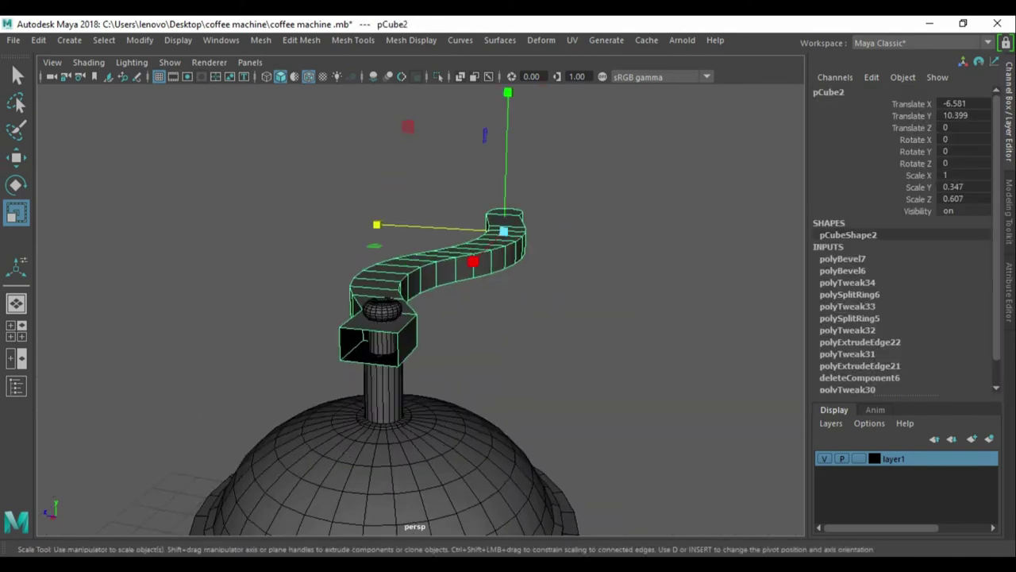
Isolate the arm and bevel the edges around its far end to round it.
{"action": "key", "text": "ctrl+1"}
{"action": "key", "text": "space"}
{"action": "left_click_drag", "start_coordinate": [545, 319], "coordinate": [545, 263]}
{"action": "key", "text": "q"}
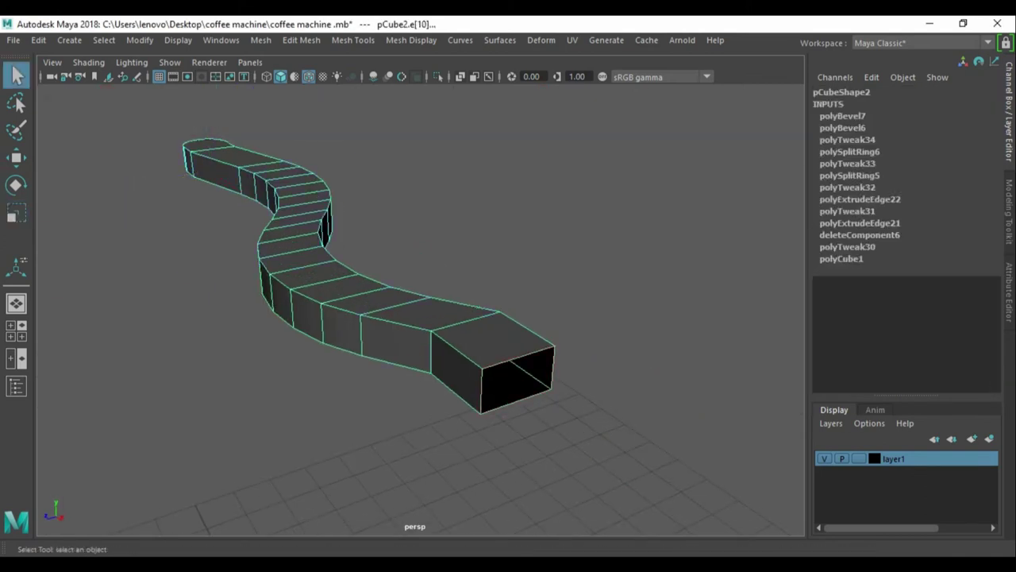
{"action": "left_click", "coordinate": [520, 379]}
{"action": "right_click_drag", "start_coordinate": [520, 378], "coordinate": [467, 344]}
{"action": "key", "text": "ctrl+b"}
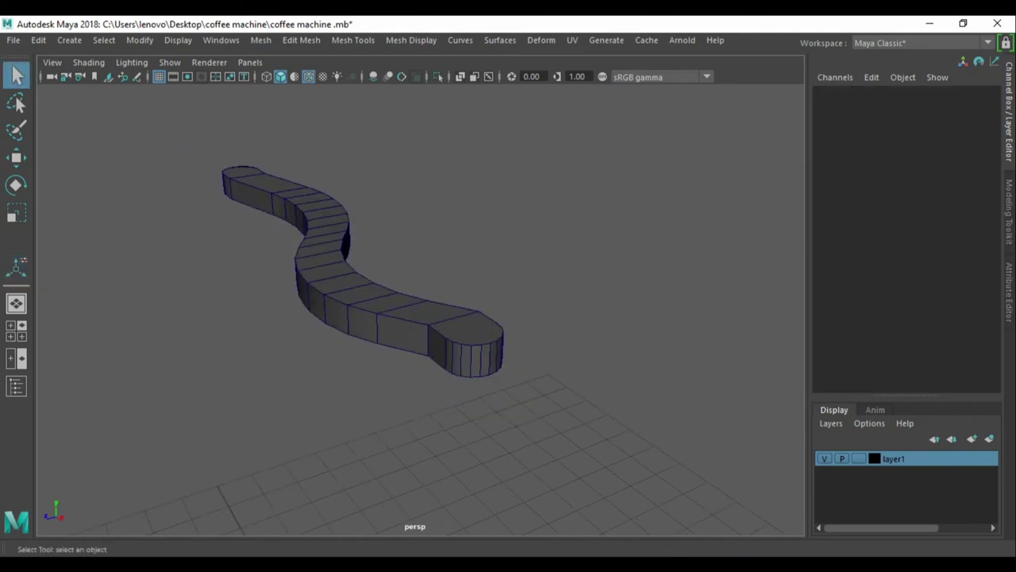
{"action": "left_click_drag", "start_coordinate": [397, 302], "coordinate": [445, 285], "text": "alt"}
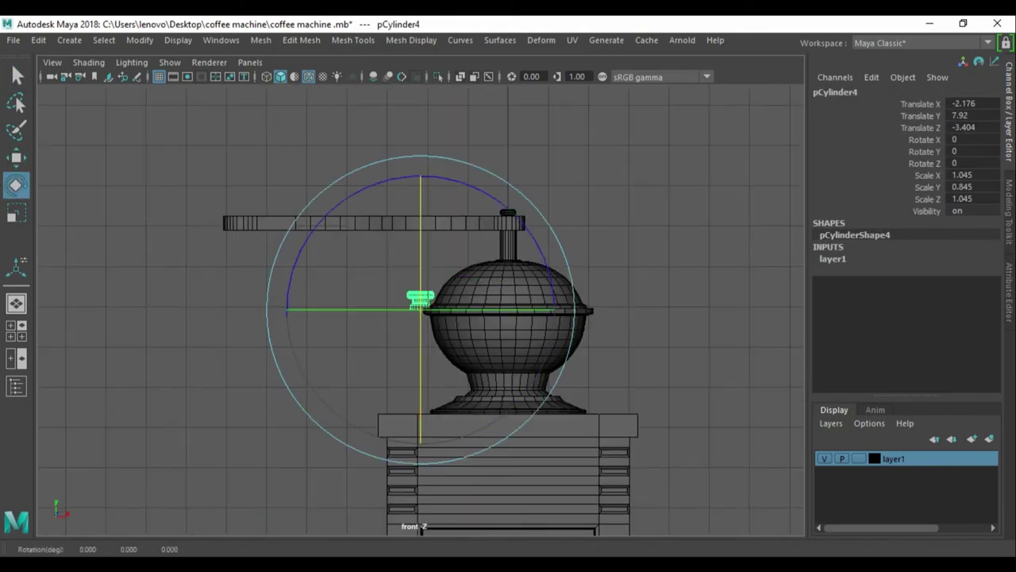
Move the grip knob onto the crank arm's far end, extrude its top twice and bevel it.
{"action": "key", "text": "w"}
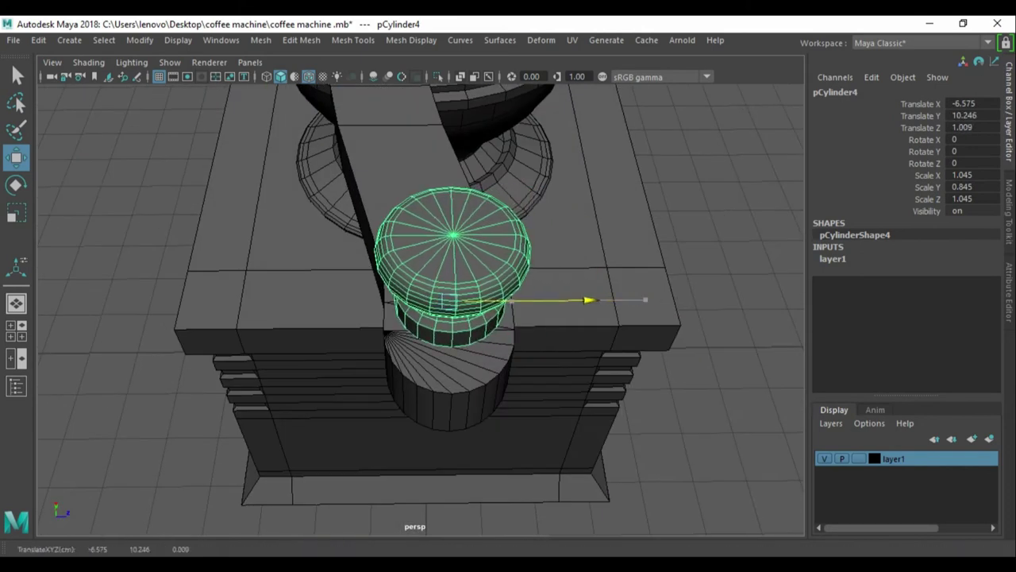
{"action": "left_click_drag", "start_coordinate": [592, 299], "coordinate": [488, 357], "text": "alt"}
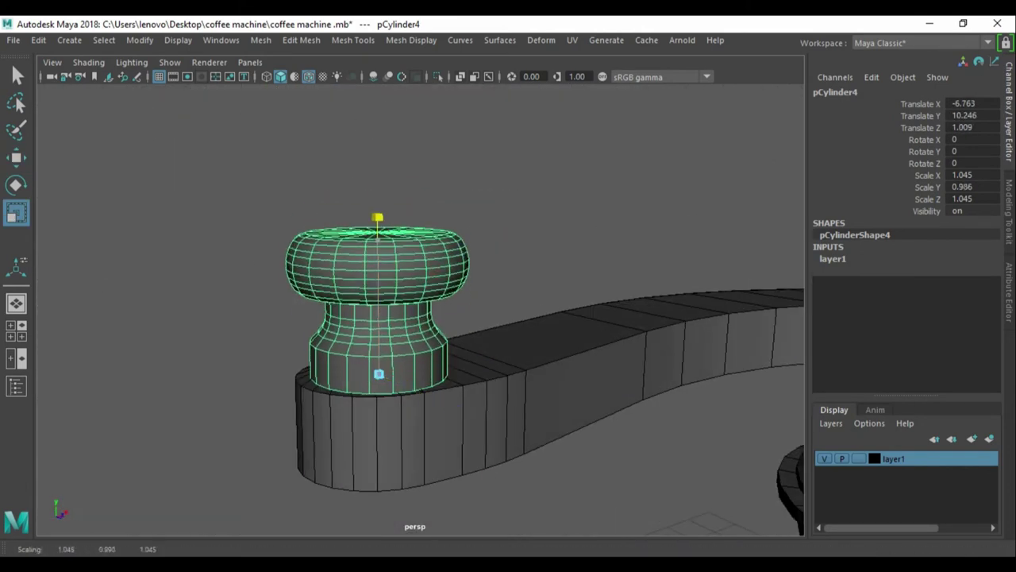
{"action": "key", "text": "ctrl+e"}
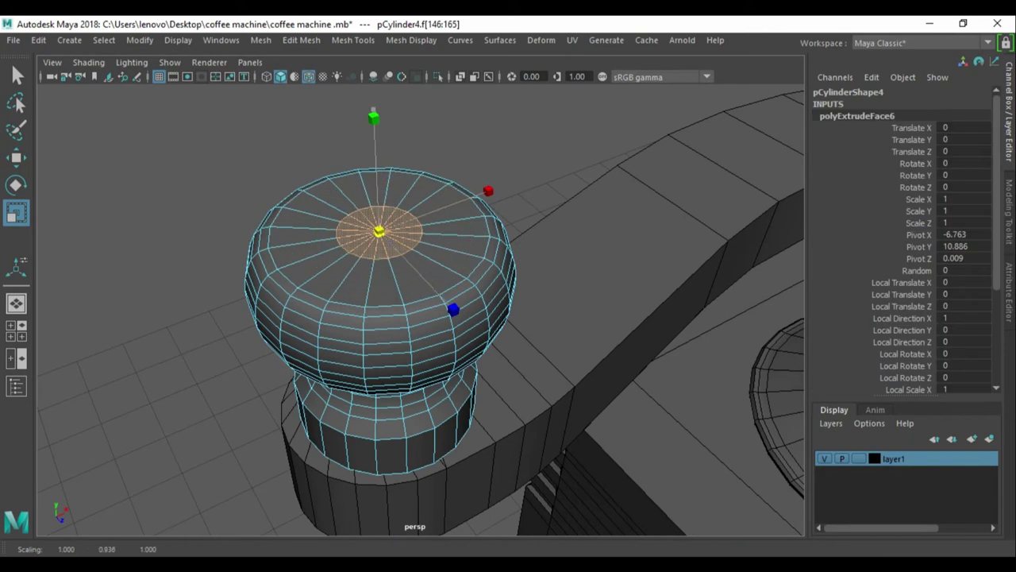
{"action": "key", "text": "f"}
{"action": "key", "text": "ctrl+e"}
{"action": "key", "text": "ctrl+b"}
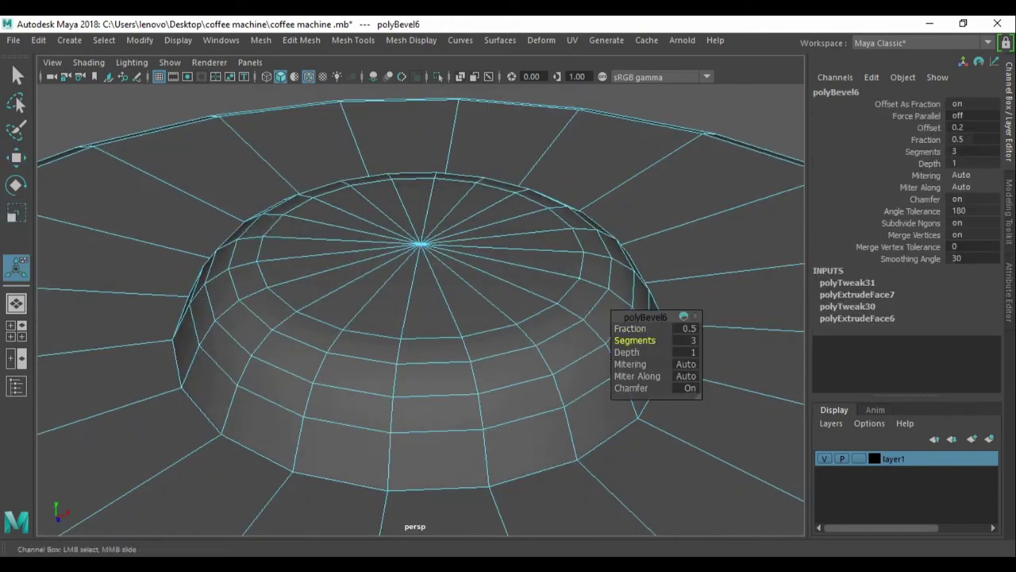
Create a small cube and position it at the drawer front.
{"action": "middle_click_drag", "start_coordinate": [508, 317], "coordinate": [444, 334], "text": "alt"}
{"action": "left_click_drag", "start_coordinate": [445, 333], "coordinate": [556, 301], "text": "alt"}
{"action": "right_click_drag", "start_coordinate": [674, 132], "coordinate": [681, 172], "text": "shift"}
{"action": "left_click_drag", "start_coordinate": [444, 393], "coordinate": [508, 512]}
{"action": "key", "text": "f"}
{"action": "left_click_drag", "start_coordinate": [445, 341], "coordinate": [493, 317], "text": "alt"}
Add an edge loop across the cube and extrude its end face downward into a hook.
{"action": "left_click", "coordinate": [508, 317]}
{"action": "key", "text": "w"}
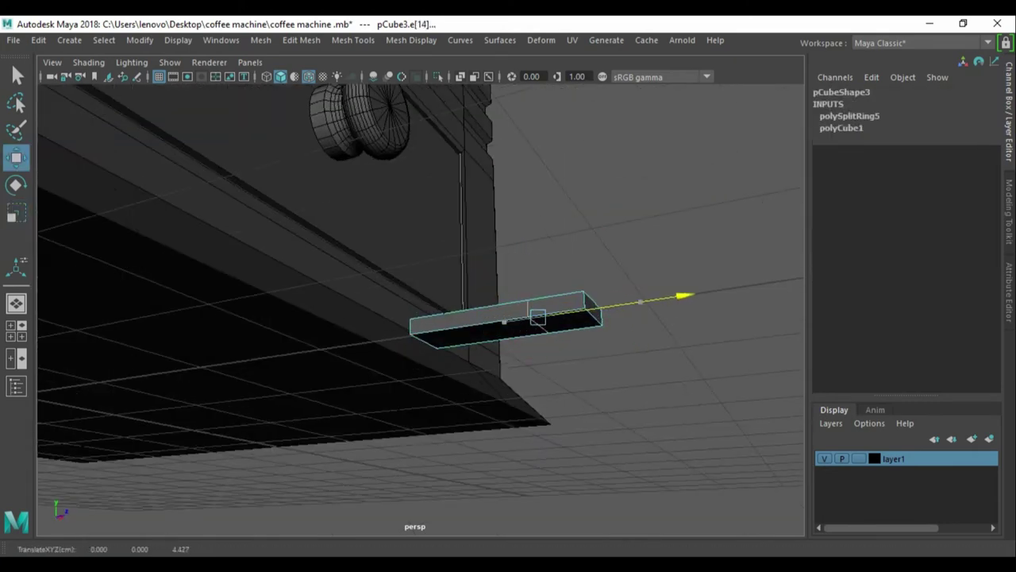
{"action": "left_click_drag", "start_coordinate": [673, 296], "coordinate": [592, 262], "text": "alt"}
{"action": "left_click", "coordinate": [592, 262]}
{"action": "key", "text": "ctrl+e"}
{"action": "mouse_move", "coordinate": [582, 183]}
{"action": "left_mouse_down"}
{"action": "mouse_move", "coordinate": [582, 230]}
{"action": "mouse_move", "coordinate": [604, 286]}
{"action": "left_mouse_up"}
{"action": "key", "text": "q"}
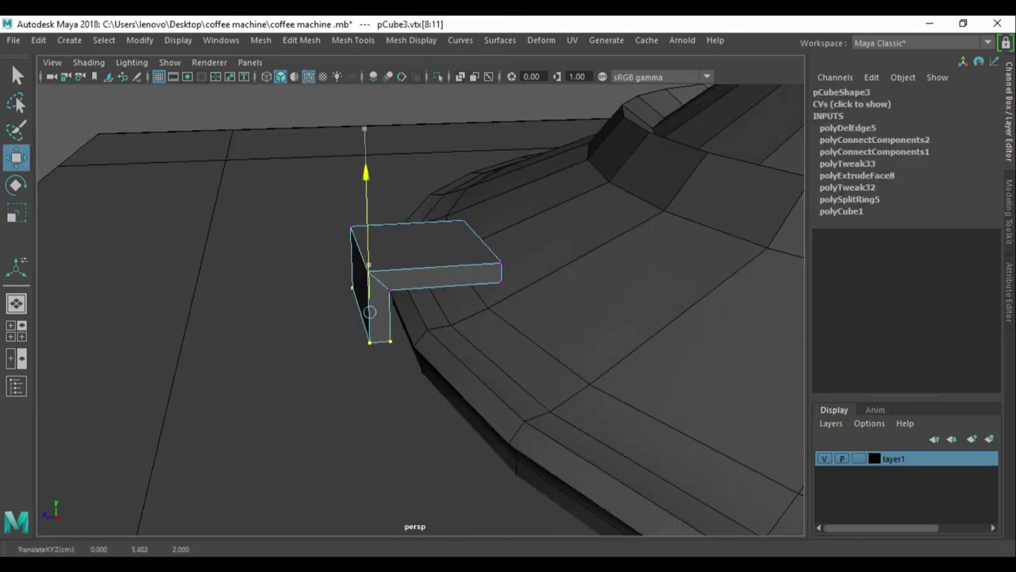
Bevel the clip's selected edge and isolate the clip for a closer look.
{"action": "key", "text": "f"}
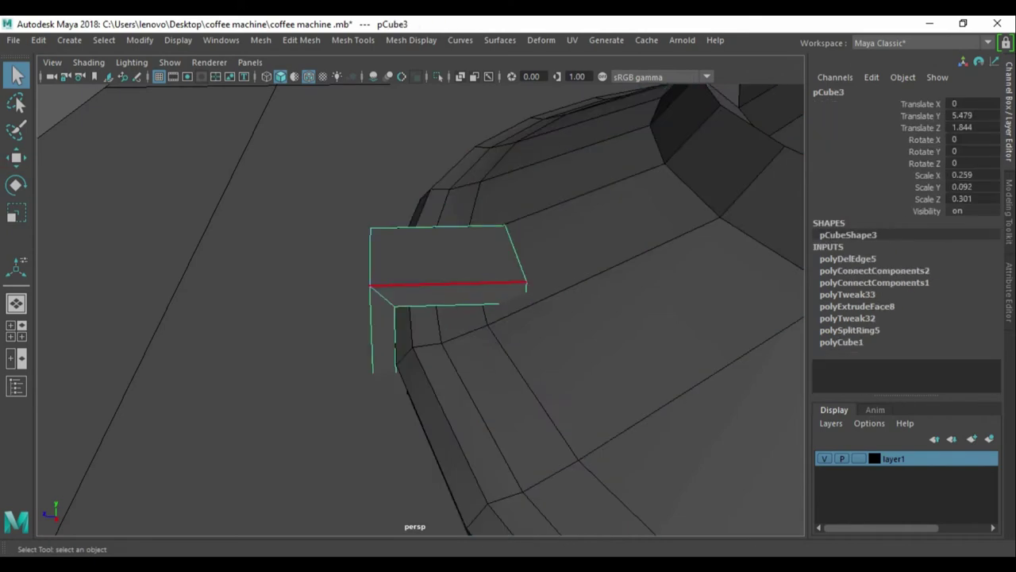
{"action": "key", "text": "r"}
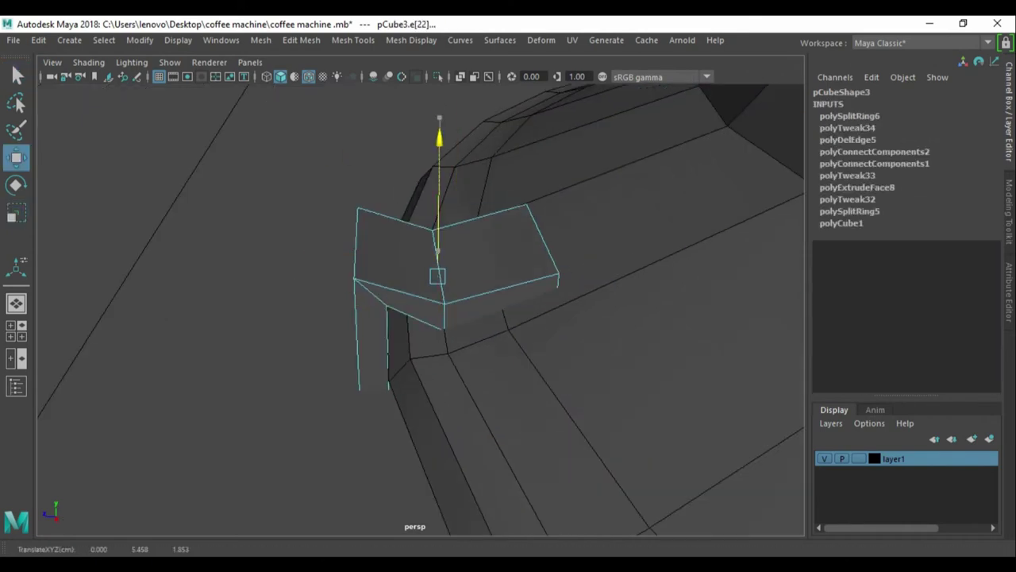
{"action": "key", "text": "ctrl+b"}
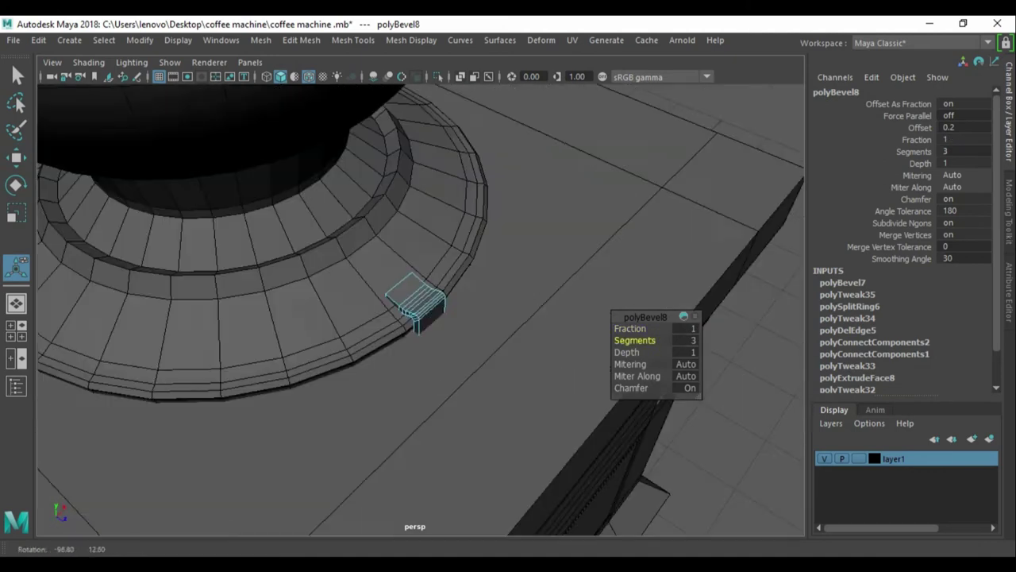
{"action": "key", "text": "alt+h"}
{"action": "key", "text": "f"}
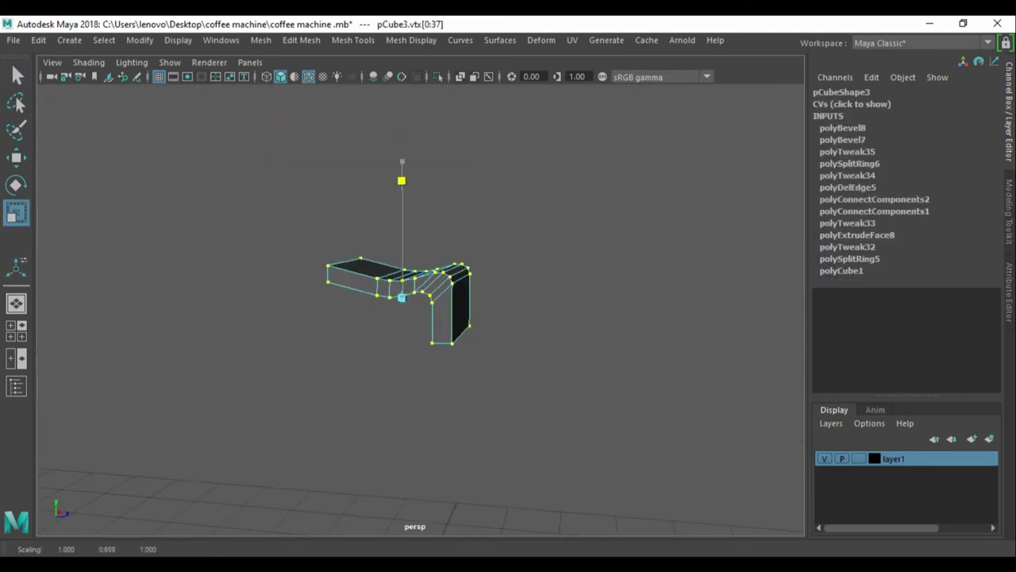
{"action": "key", "text": "e"}
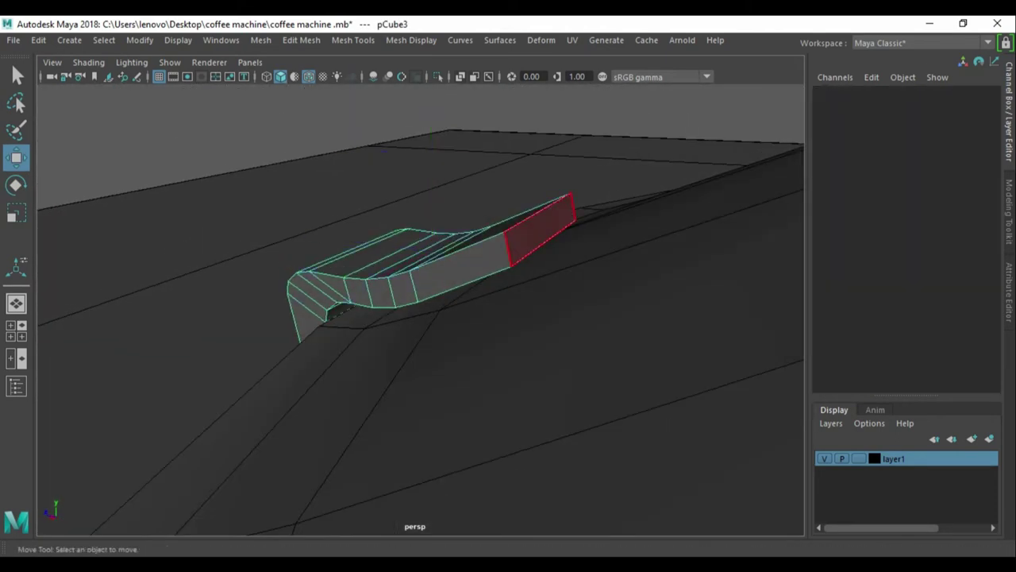
Adjust the clip's end face and edge, then add the clip to layer1.
{"action": "left_click", "coordinate": [542, 230]}
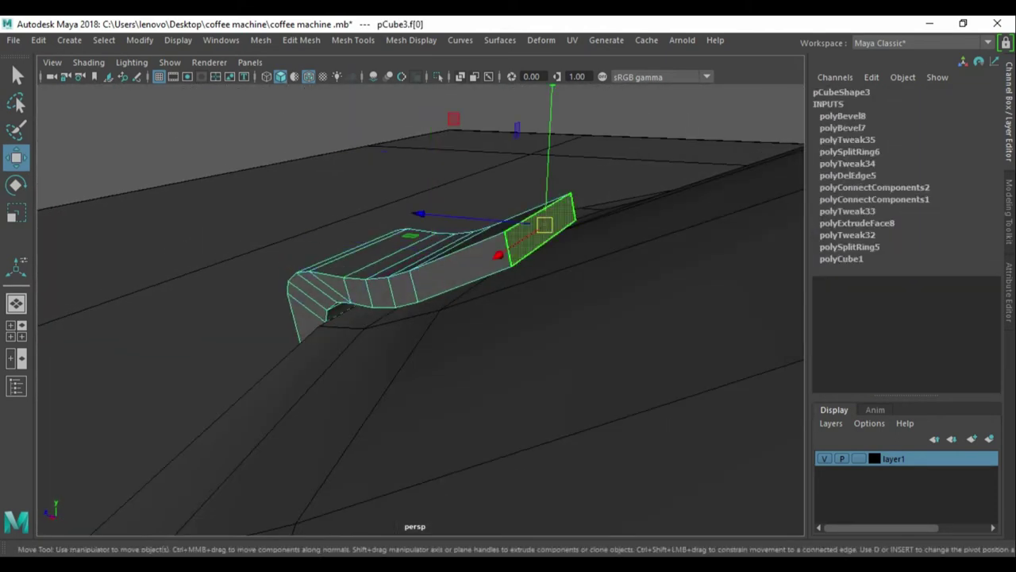
{"action": "left_click", "coordinate": [424, 242]}
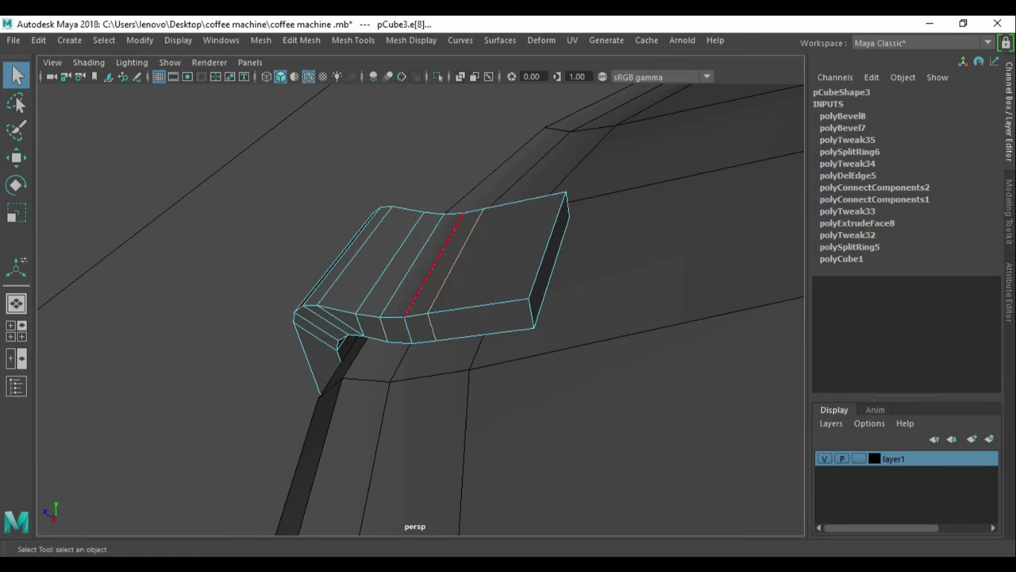
{"action": "key", "text": "F8"}
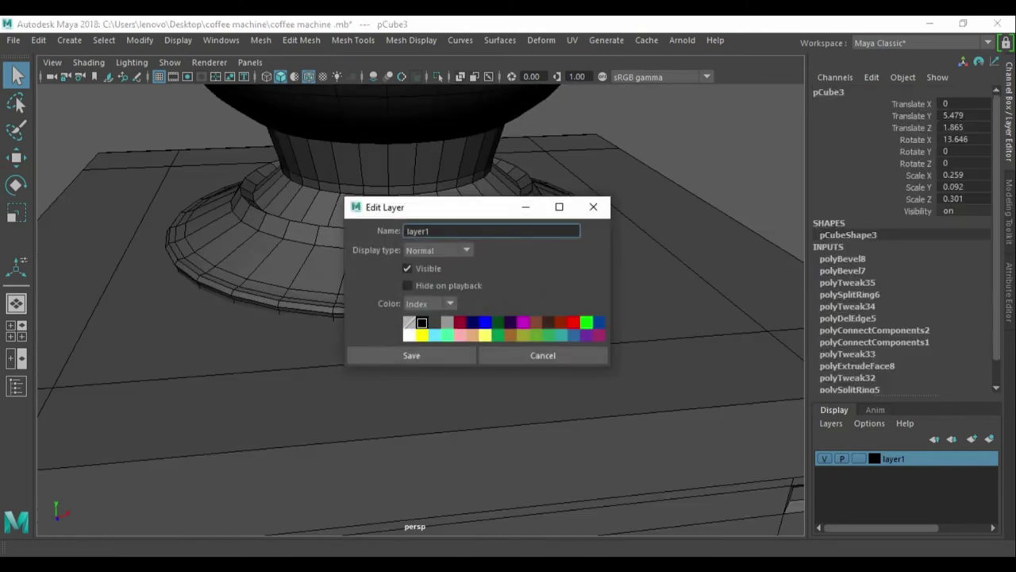
{"action": "right_click", "coordinate": [849, 459]}
{"action": "left_click", "coordinate": [882, 306]}
{"action": "key", "text": "w"}
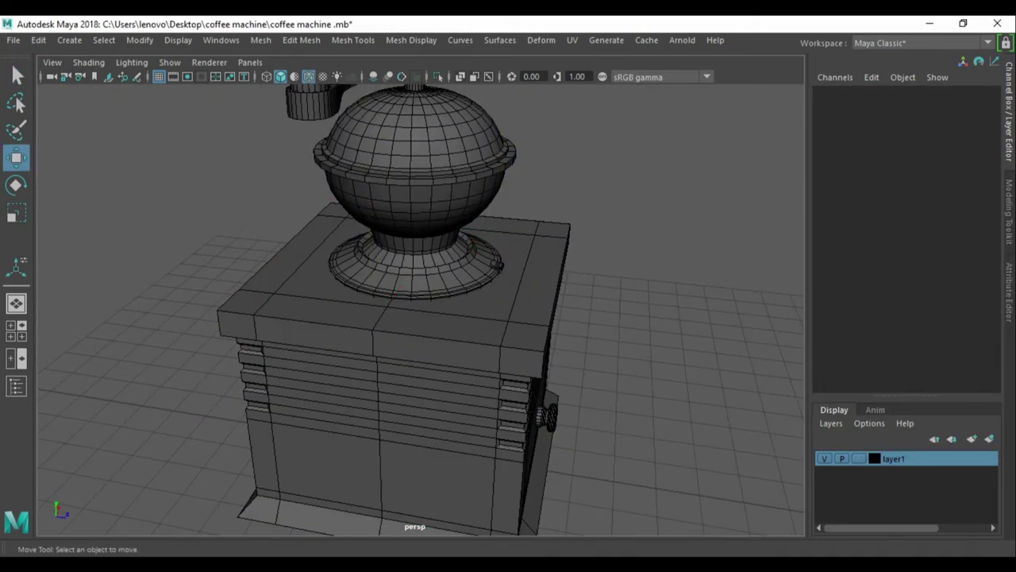
Mirror the clip across the X axis onto the opposite side of the hopper foot's rim.
{"action": "key", "text": "g"}
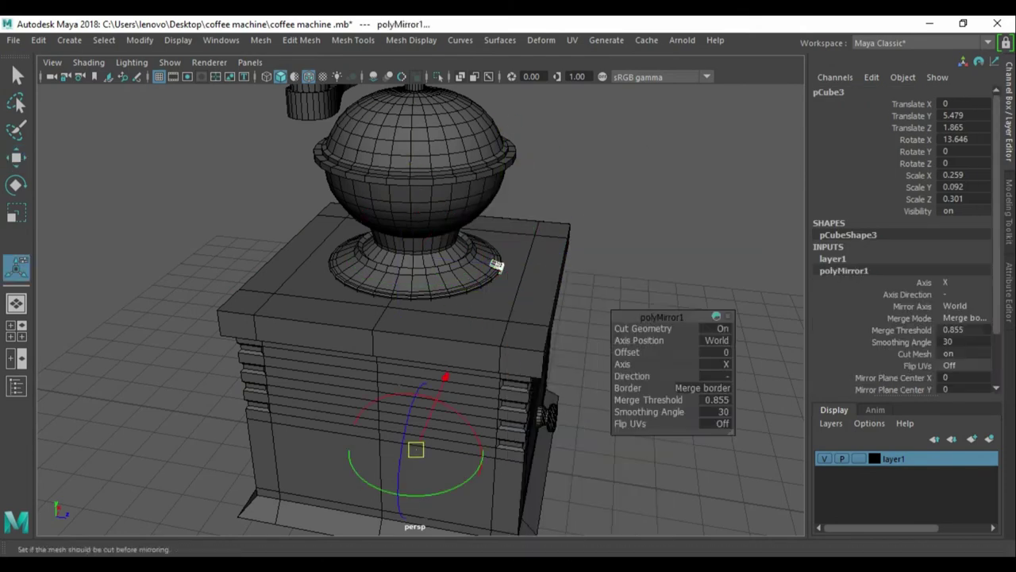
{"action": "key", "text": "e"}
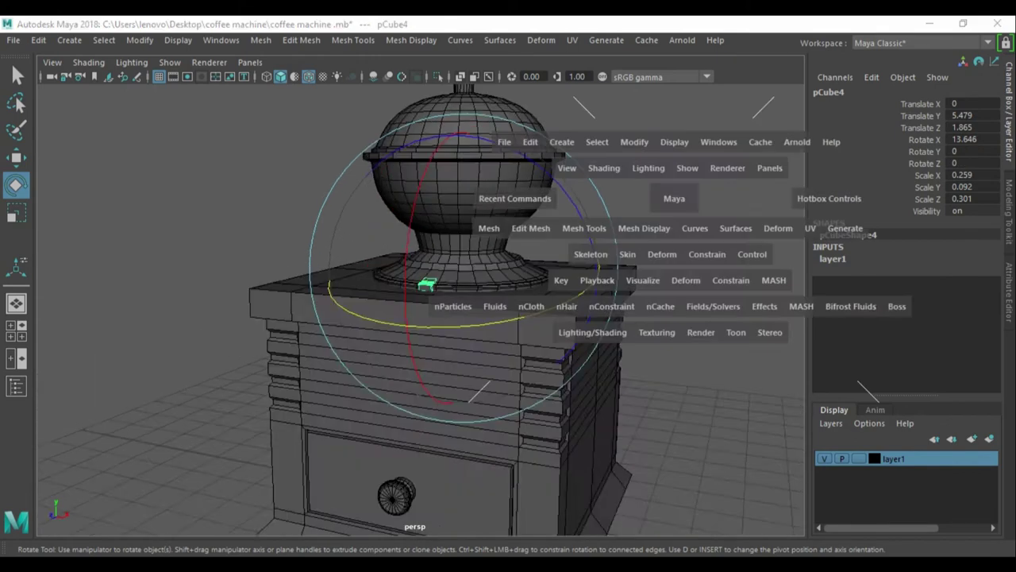
{"action": "double_click", "coordinate": [16, 185]}
{"action": "scroll", "coordinate": [675, 318], "scroll_direction": "up", "scroll_amount": 2}
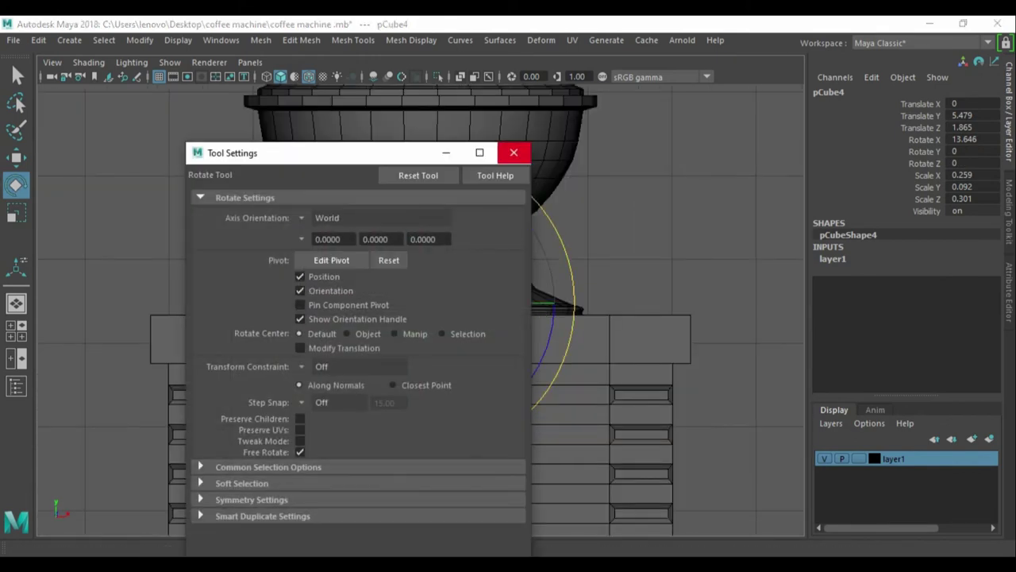
{"action": "left_click", "coordinate": [513, 152]}
{"action": "mouse_move", "coordinate": [477, 277]}
{"action": "left_mouse_down", "text": "alt"}
{"action": "mouse_move", "coordinate": [477, 318]}
{"action": "mouse_move", "coordinate": [421, 349]}
{"action": "left_mouse_up", "text": "alt"}
{"action": "scroll", "coordinate": [421, 317], "scroll_direction": "down", "scroll_amount": 3}
{"action": "scroll", "coordinate": [421, 317], "scroll_direction": "up", "scroll_amount": 3}
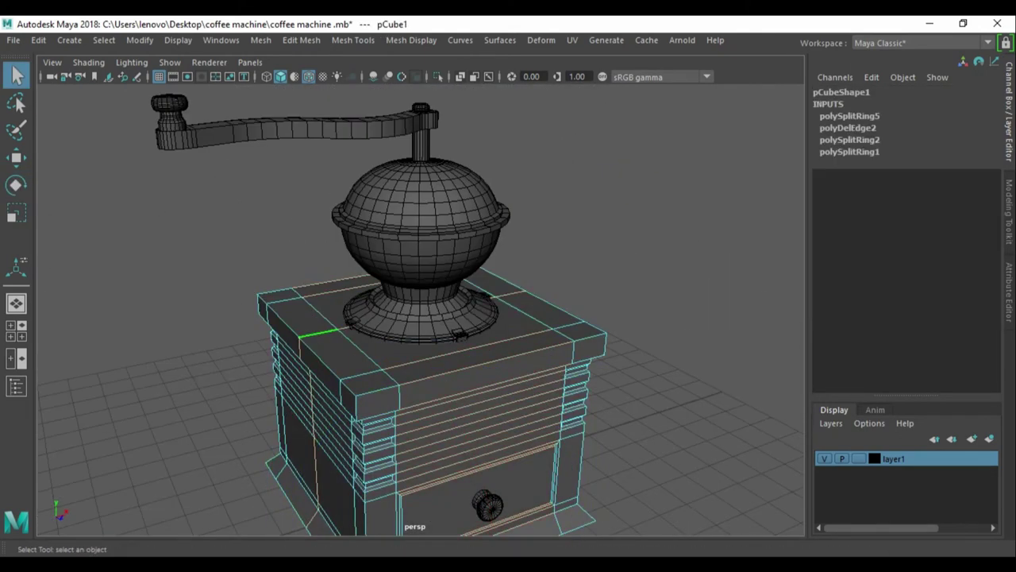
Put the grinder in a hidden 'mid' layer, rename layer1 to 'high', and isolate the base.
{"action": "left_click_drag", "start_coordinate": [278, 159], "coordinate": [556, 452]}
{"action": "right_click_drag", "start_coordinate": [601, 204], "coordinate": [630, 464], "text": "shift"}
{"action": "key", "text": "w"}
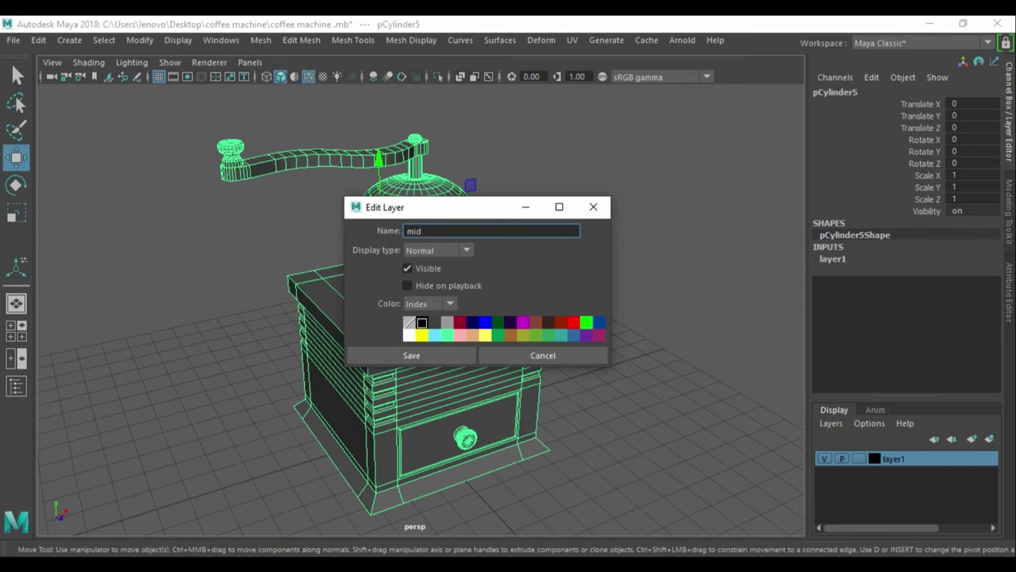
{"action": "right_click", "coordinate": [894, 458]}
{"action": "left_click", "coordinate": [894, 334]}
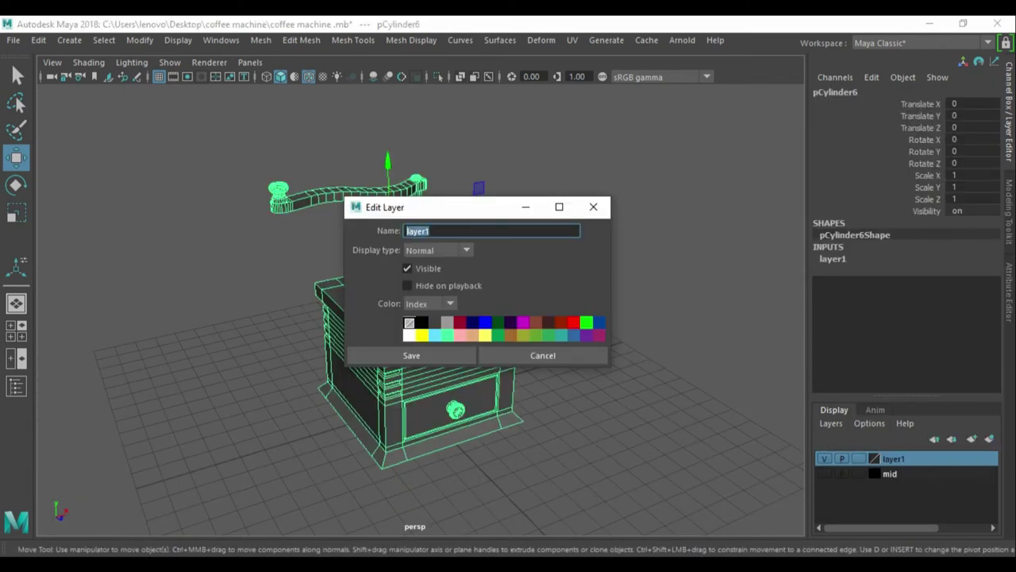
{"action": "type", "text": "high"}
{"action": "key", "text": "Return"}
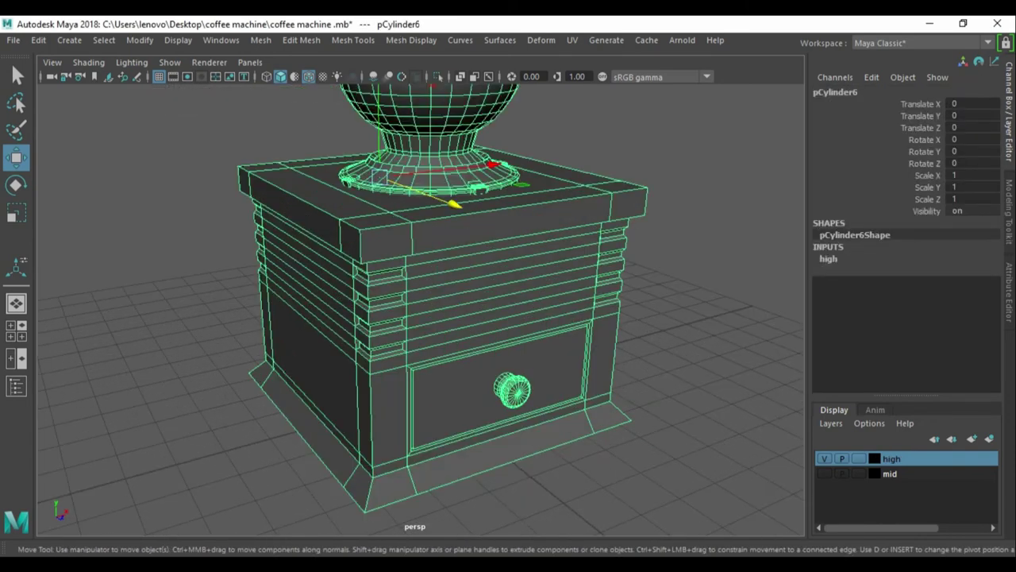
{"action": "left_click", "coordinate": [445, 317]}
{"action": "key", "text": "alt+h"}
Inset the two corner notch faces with an extrude at offset 0.02 and preview the smoothing.
{"action": "left_click", "coordinate": [556, 298]}
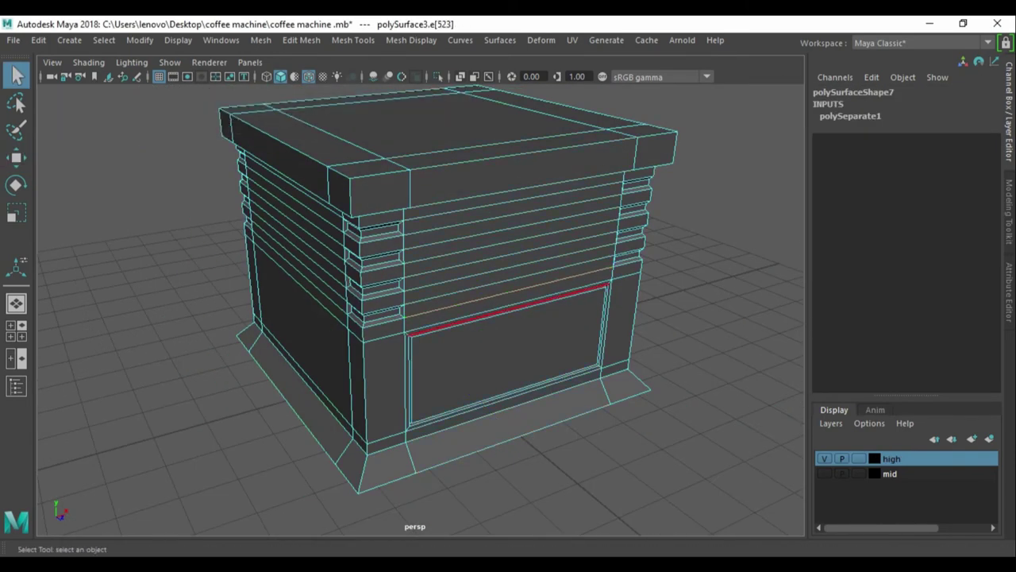
{"action": "left_click_drag", "start_coordinate": [556, 318], "coordinate": [516, 318], "text": "alt"}
{"action": "scroll", "coordinate": [421, 310], "scroll_direction": "down", "scroll_amount": 5}
{"action": "scroll", "coordinate": [421, 309], "scroll_direction": "up", "scroll_amount": 8}
{"action": "key", "text": "F11"}
{"action": "left_click", "coordinate": [341, 175]}
{"action": "left_click", "coordinate": [505, 186]}
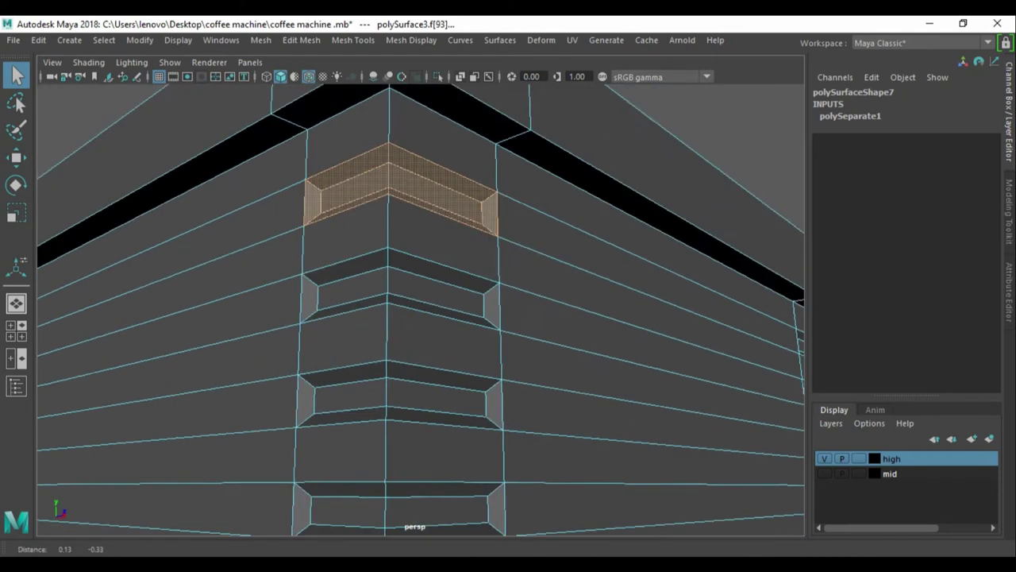
{"action": "key", "text": "ctrl+e"}
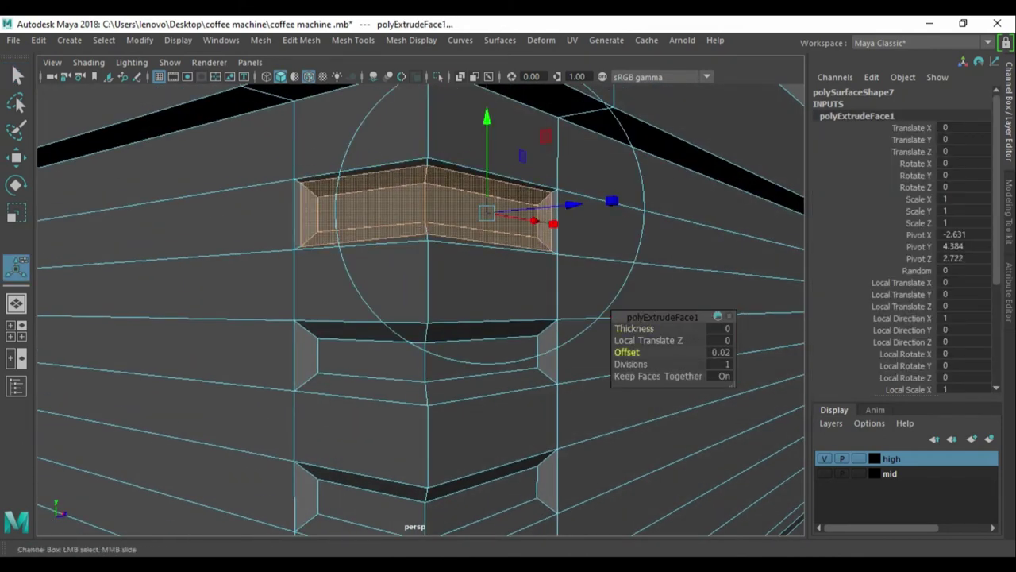
{"action": "left_click_drag", "start_coordinate": [421, 310], "coordinate": [476, 302], "text": "alt"}
{"action": "key", "text": "q"}
{"action": "key", "text": "F8"}
{"action": "key", "text": "3"}
{"action": "key", "text": "1"}
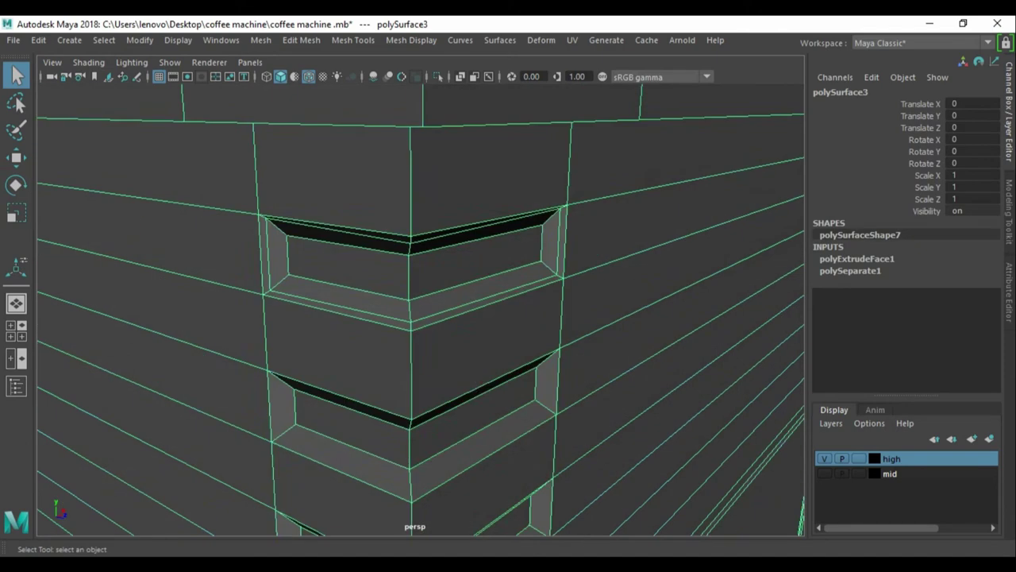
Insert and slide five support edge loops around the upper notch.
{"action": "key", "text": "ctrl+shift+x"}
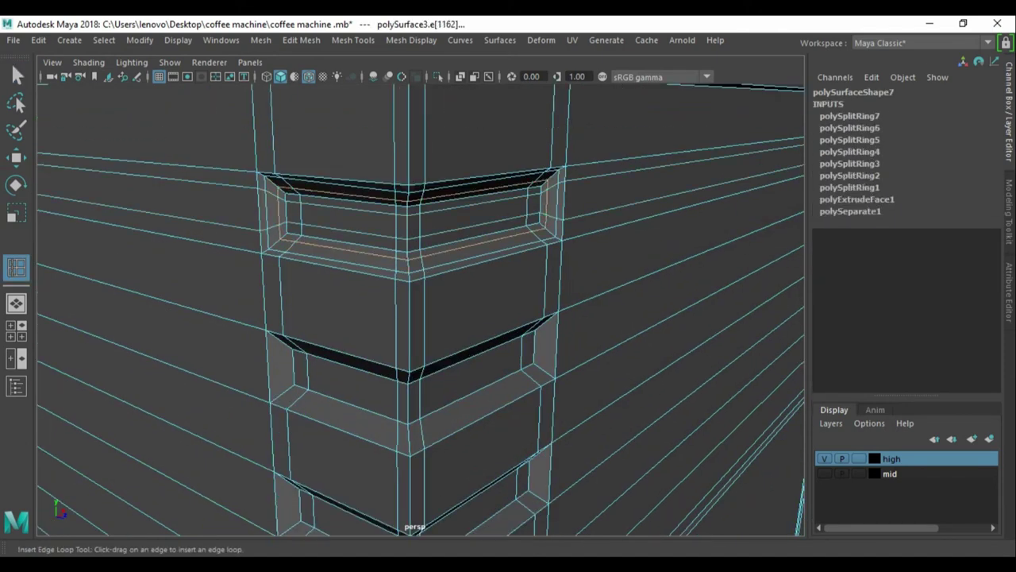
{"action": "left_click_drag", "start_coordinate": [421, 318], "coordinate": [445, 294], "text": "alt"}
{"action": "left_click", "coordinate": [425, 349]}
{"action": "left_click_drag", "start_coordinate": [425, 350], "coordinate": [429, 318], "text": "alt"}
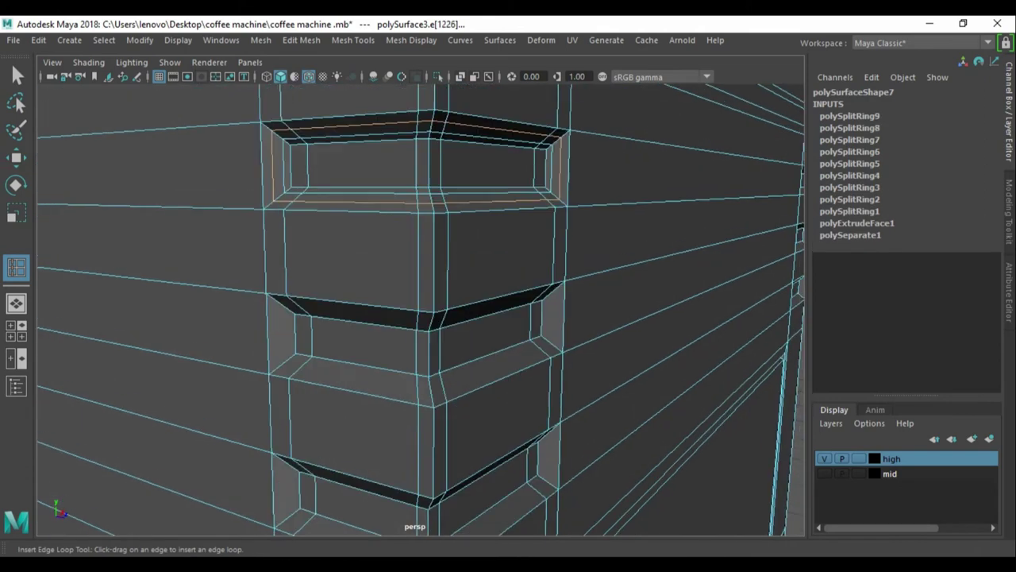
{"action": "left_click", "coordinate": [414, 386]}
{"action": "left_click_drag", "start_coordinate": [415, 387], "coordinate": [373, 373], "text": "alt"}
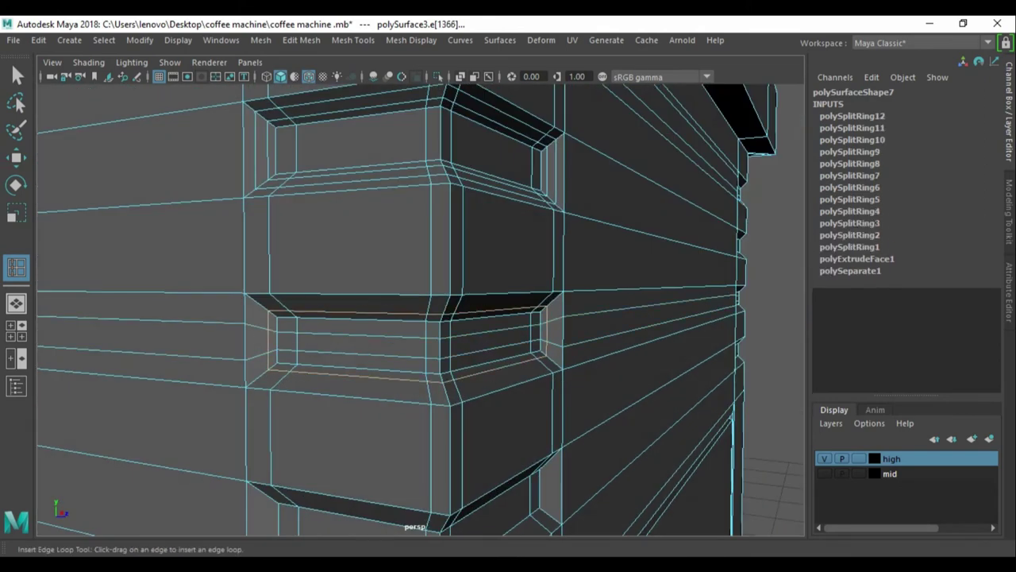
{"action": "left_click", "coordinate": [429, 342]}
{"action": "left_click_drag", "start_coordinate": [429, 341], "coordinate": [445, 318], "text": "alt"}
{"action": "left_click", "coordinate": [429, 262]}
{"action": "left_click_drag", "start_coordinate": [428, 262], "coordinate": [445, 238], "text": "alt"}
{"action": "left_click", "coordinate": [445, 198]}
{"action": "left_click_drag", "start_coordinate": [444, 199], "coordinate": [508, 170], "text": "alt"}
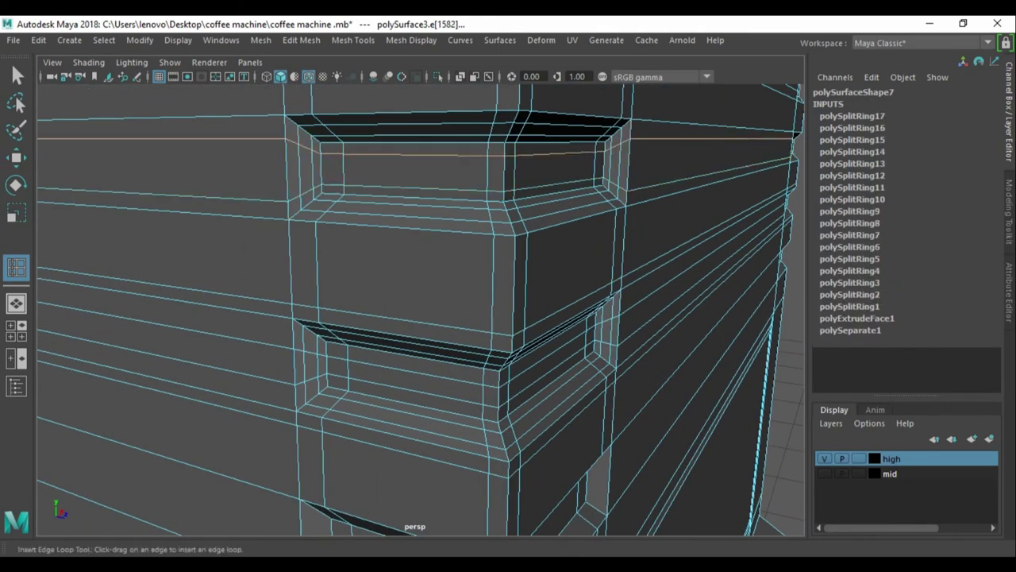
Add a support edge loop on the lower corner notch.
{"action": "left_click_drag", "start_coordinate": [429, 318], "coordinate": [461, 341], "text": "alt"}
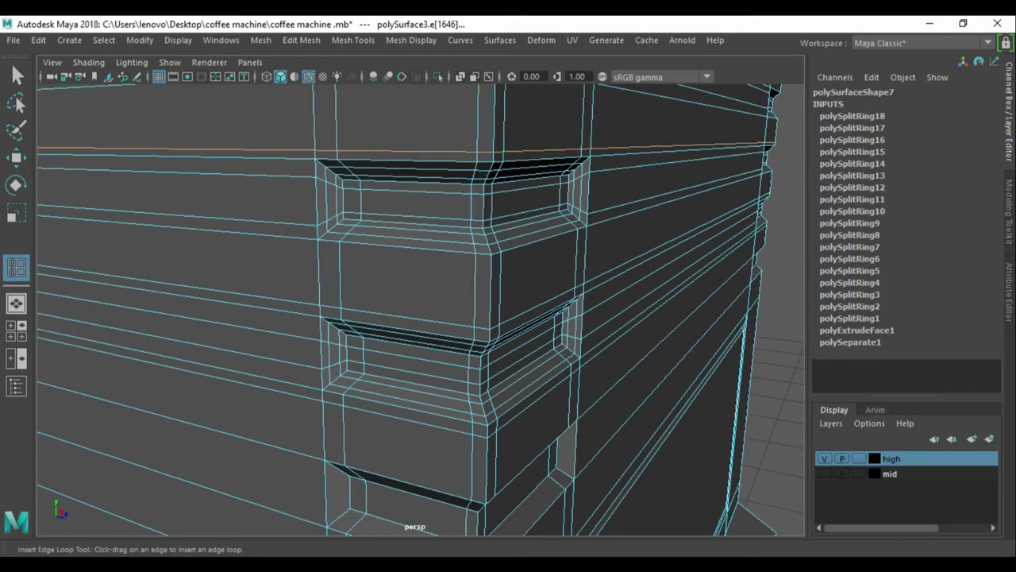
{"action": "left_click_drag", "start_coordinate": [421, 309], "coordinate": [445, 317], "text": "alt"}
{"action": "left_click", "coordinate": [627, 125]}
{"action": "scroll", "coordinate": [421, 309], "scroll_direction": "up", "scroll_amount": 3}
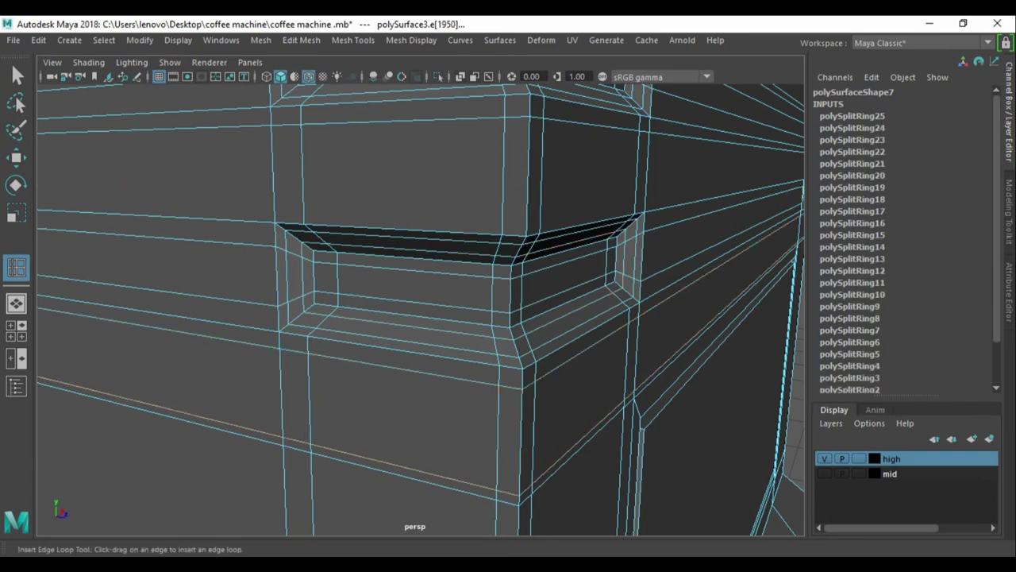
{"action": "scroll", "coordinate": [420, 310], "scroll_direction": "down", "scroll_amount": 3}
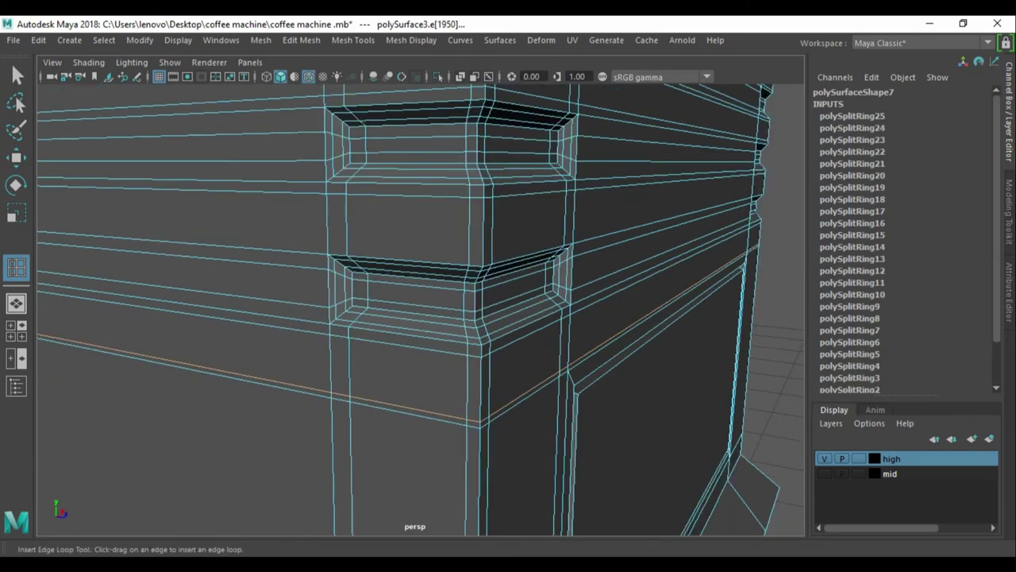
{"action": "key", "text": "F8"}
Insert a vertical support loop on the base's front panel, checking the smooth preview.
{"action": "key", "text": "w"}
{"action": "left_click_drag", "start_coordinate": [421, 309], "coordinate": [445, 318], "text": "alt"}
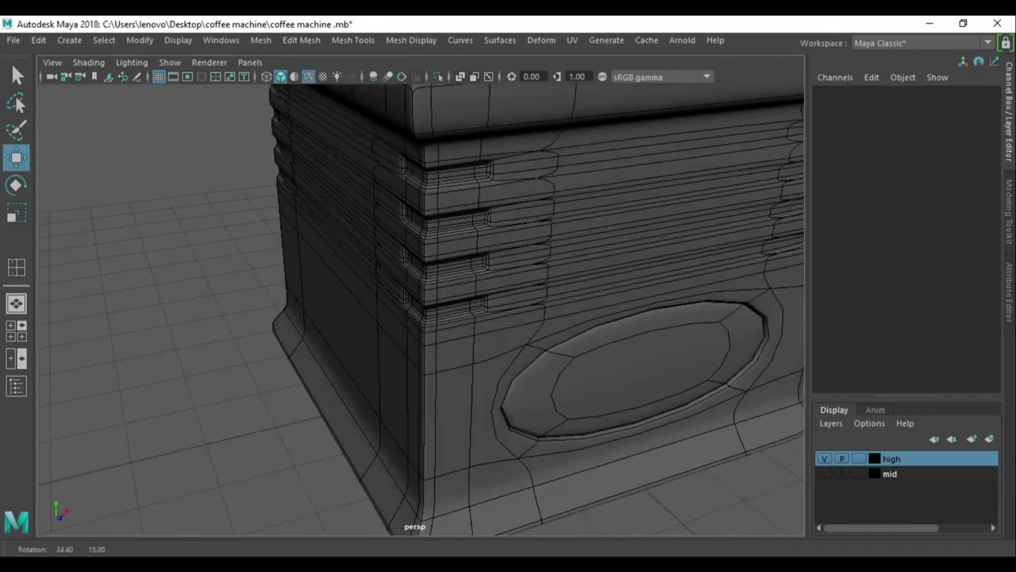
{"action": "key", "text": "3"}
{"action": "key", "text": "1"}
{"action": "scroll", "coordinate": [421, 310], "scroll_direction": "up", "scroll_amount": 3}
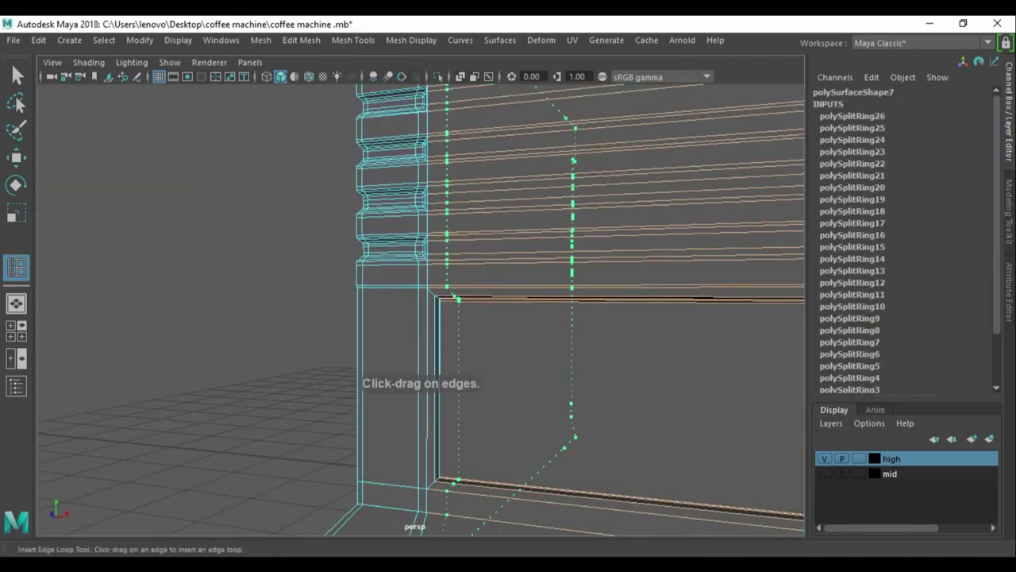
{"action": "left_click", "coordinate": [449, 302]}
{"action": "key", "text": "F8"}
{"action": "key", "text": "f"}
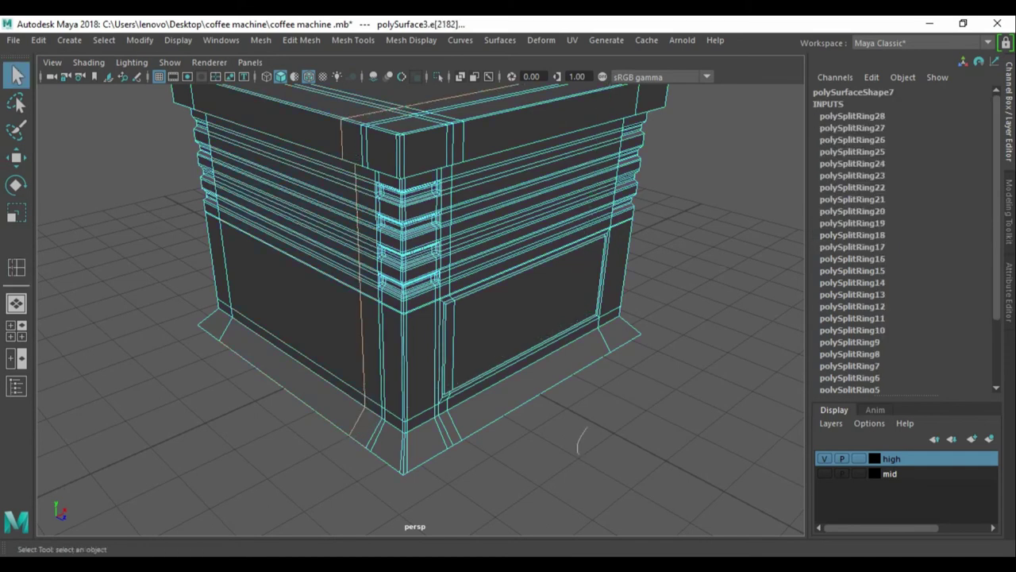
Add two support edge loops near the drawer frame.
{"action": "key", "text": "3"}
{"action": "scroll", "coordinate": [508, 318], "scroll_direction": "up", "scroll_amount": 5}
{"action": "key", "text": "1"}
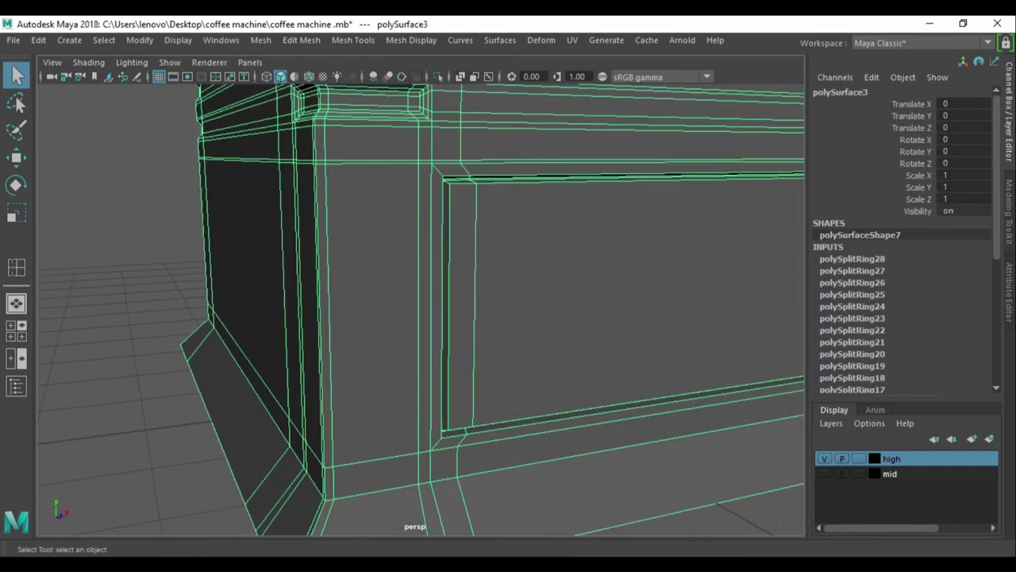
{"action": "scroll", "coordinate": [421, 310], "scroll_direction": "up", "scroll_amount": 3}
{"action": "left_click", "coordinate": [367, 174]}
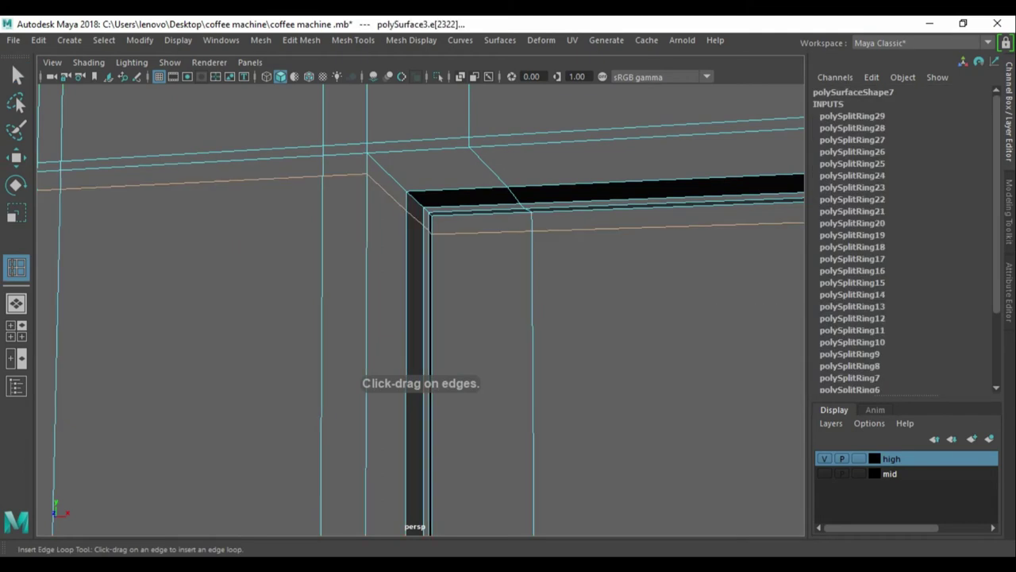
{"action": "left_click", "coordinate": [511, 278]}
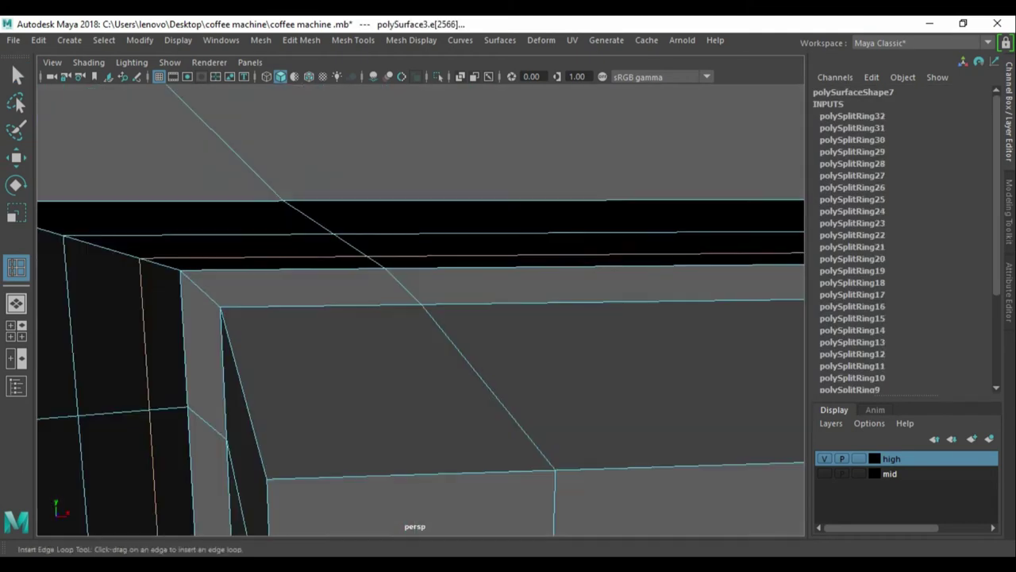
{"action": "scroll", "coordinate": [421, 309], "scroll_direction": "down", "scroll_amount": 3}
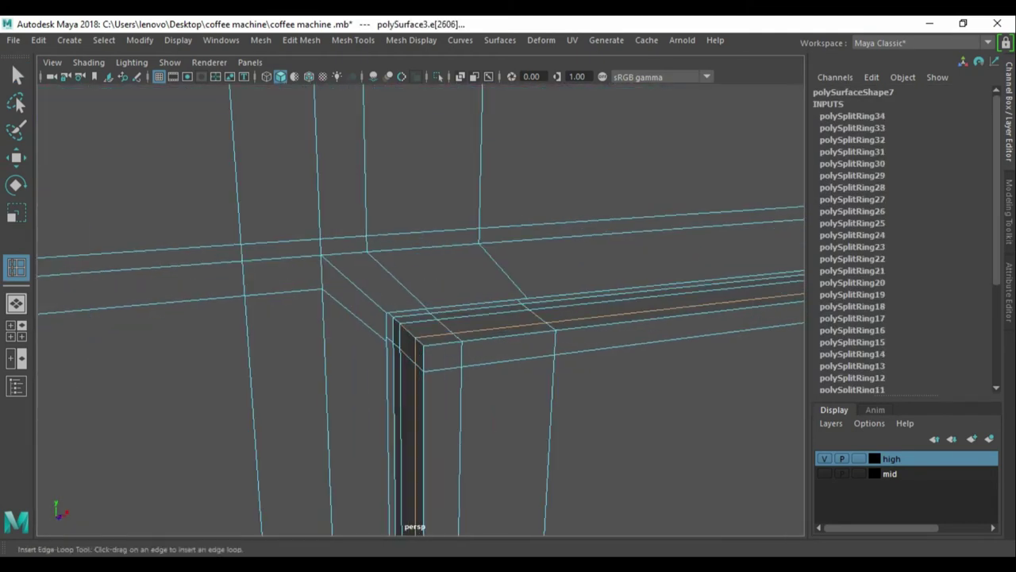
{"action": "scroll", "coordinate": [421, 310], "scroll_direction": "down", "scroll_amount": 5}
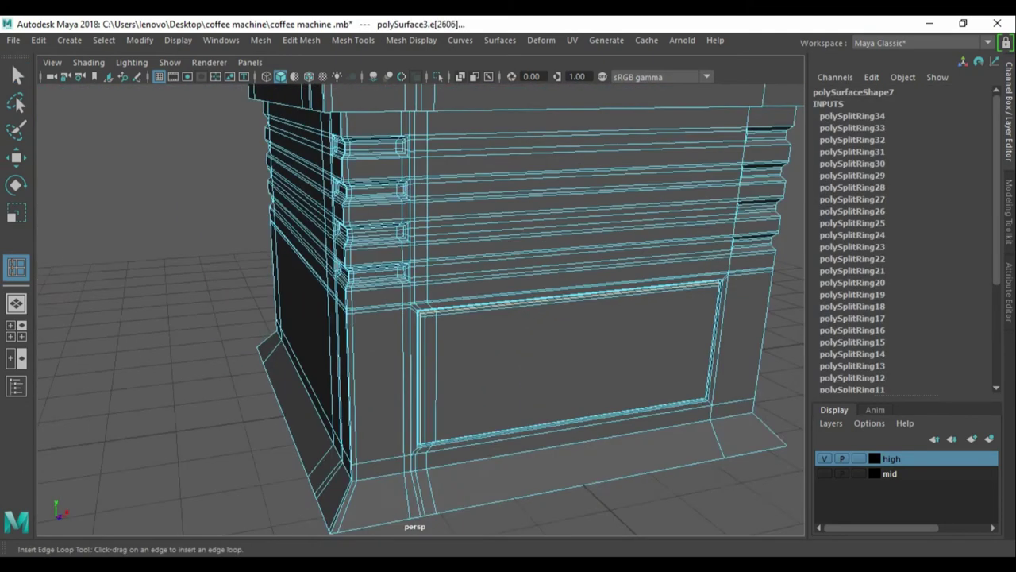
Repeat the edge loop tool for further support loops on the base.
{"action": "key", "text": "w"}
{"action": "scroll", "coordinate": [421, 309], "scroll_direction": "up", "scroll_amount": 8}
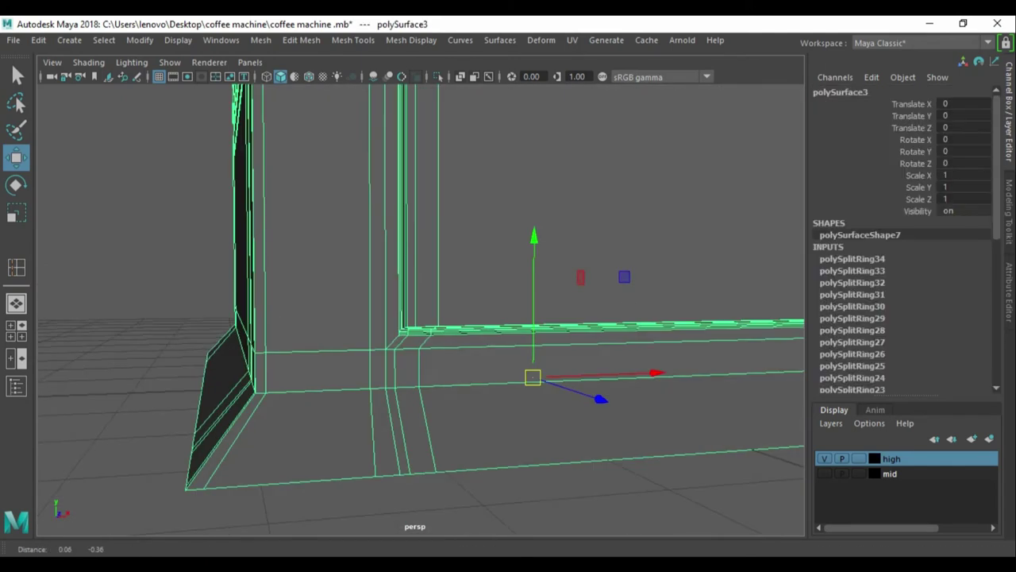
{"action": "scroll", "coordinate": [421, 310], "scroll_direction": "up", "scroll_amount": 2}
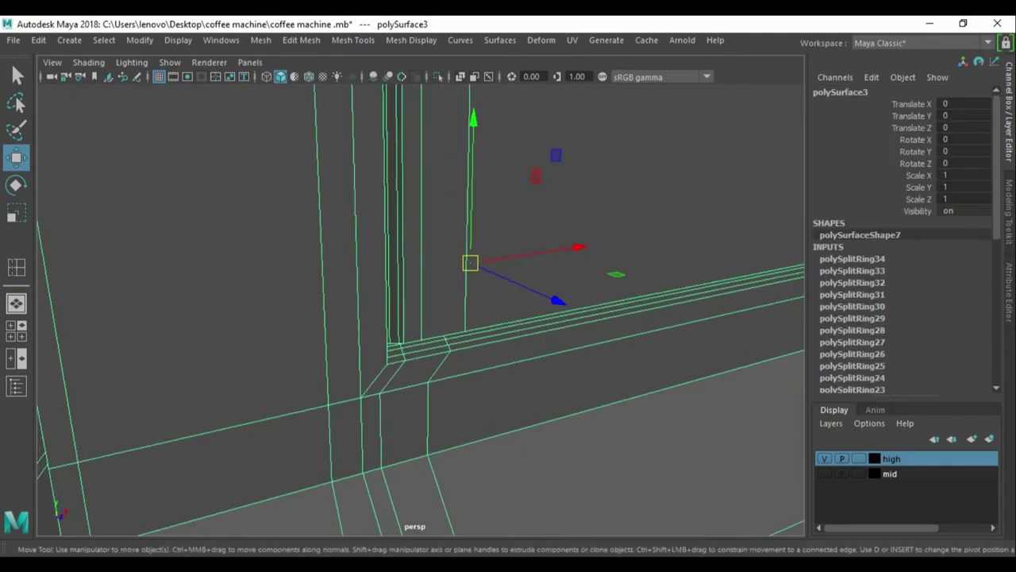
{"action": "key", "text": "g"}
{"action": "scroll", "coordinate": [421, 310], "scroll_direction": "up", "scroll_amount": 3}
{"action": "scroll", "coordinate": [421, 310], "scroll_direction": "up", "scroll_amount": 2}
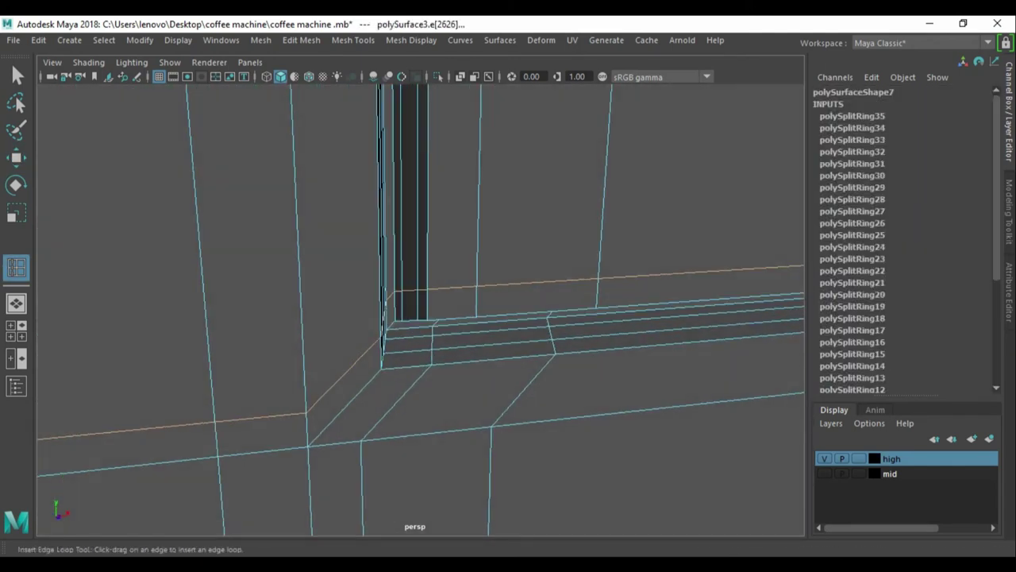
{"action": "scroll", "coordinate": [421, 310], "scroll_direction": "down", "scroll_amount": 2}
Select the box base from the top view and delete half of its faces.
{"action": "key", "text": "F8"}
{"action": "scroll", "coordinate": [421, 309], "scroll_direction": "down", "scroll_amount": 6}
{"action": "key", "text": "w"}
{"action": "key", "text": "3"}
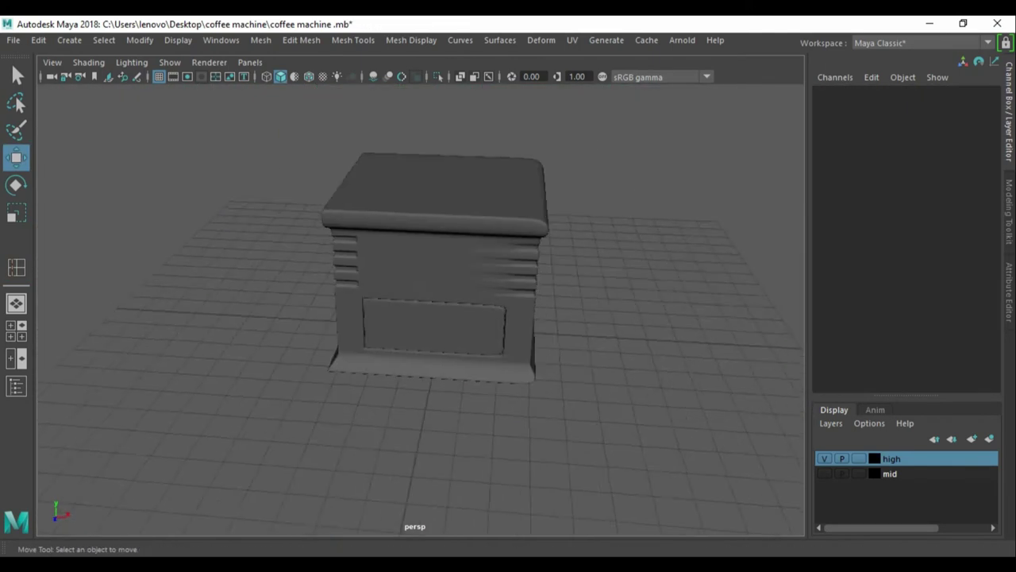
{"action": "left_click", "coordinate": [433, 286]}
{"action": "key", "text": "1"}
{"action": "scroll", "coordinate": [421, 310], "scroll_direction": "up", "scroll_amount": 3}
{"action": "key", "text": "q"}
{"action": "left_click_drag", "start_coordinate": [421, 310], "coordinate": [421, 238], "text": "alt"}
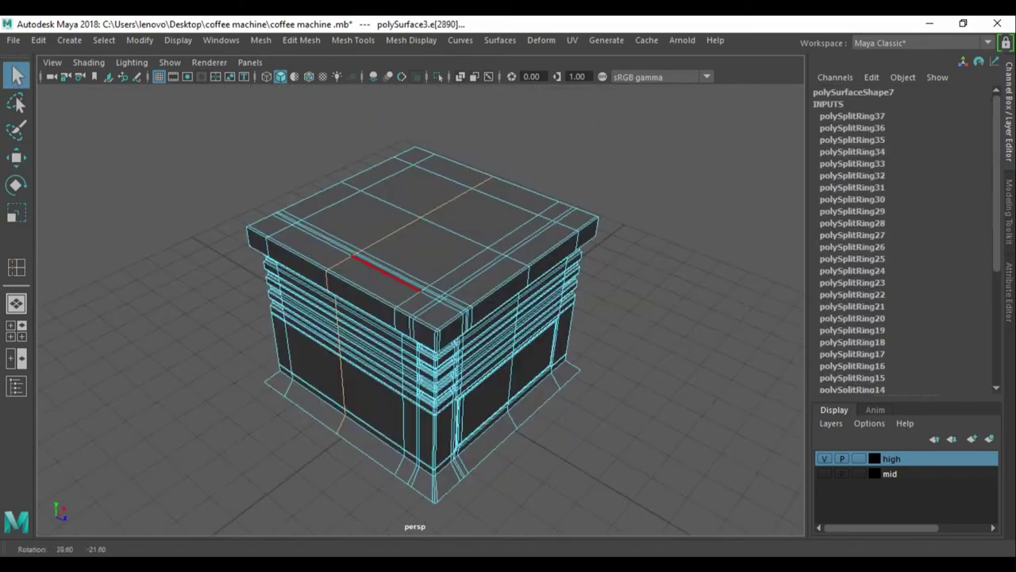
{"action": "key", "text": "space"}
{"action": "key", "text": "space"}
{"action": "key", "text": "Delete"}
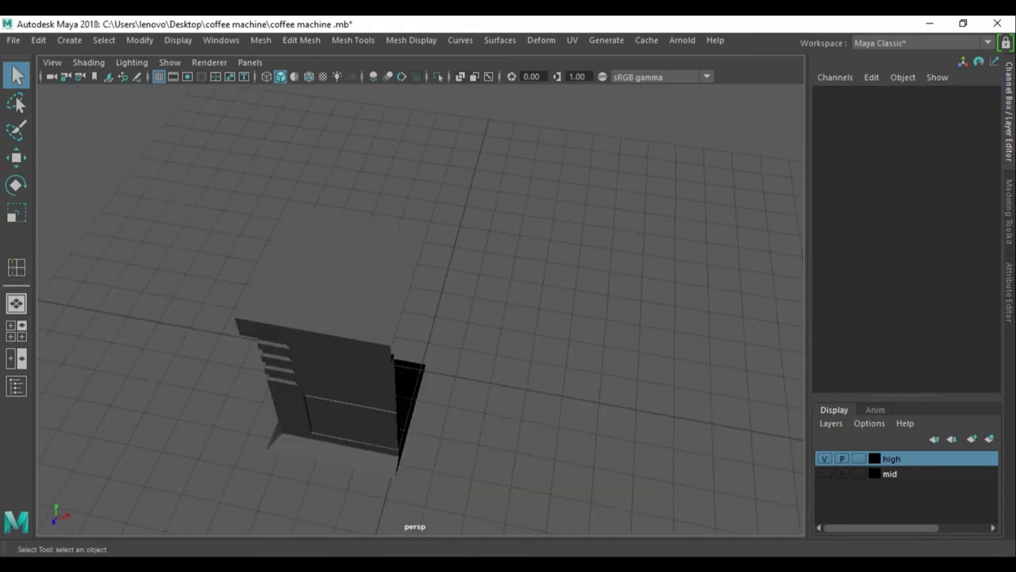
Mirror the remaining box part and merge the seam vertices with a 0.06 threshold.
{"action": "key", "text": "w"}
{"action": "left_click", "coordinate": [718, 363]}
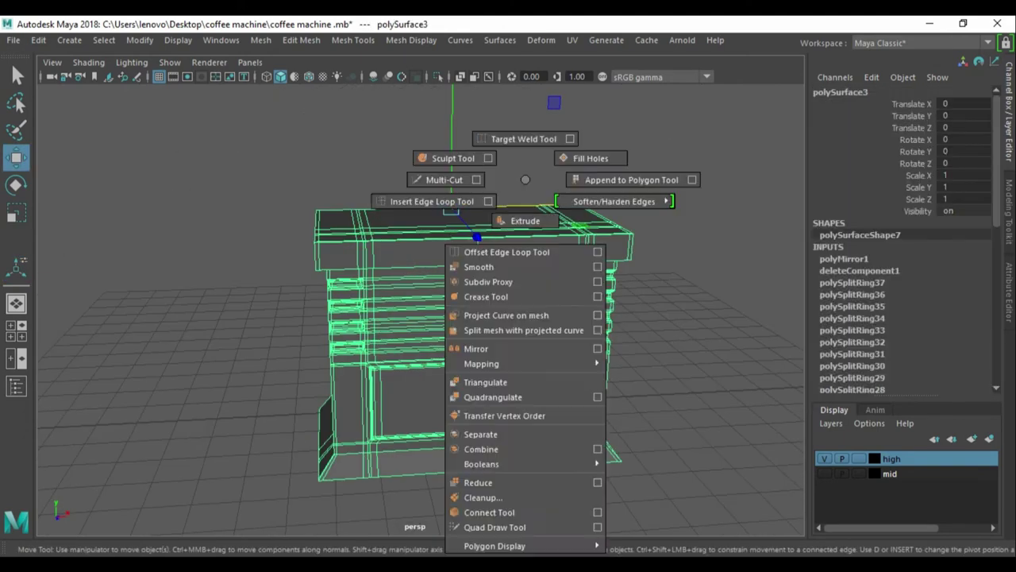
{"action": "right_click", "coordinate": [502, 300], "text": "shift"}
{"action": "left_click", "coordinate": [501, 258]}
{"action": "scroll", "coordinate": [125, 84], "scroll_direction": "up", "scroll_amount": 3}
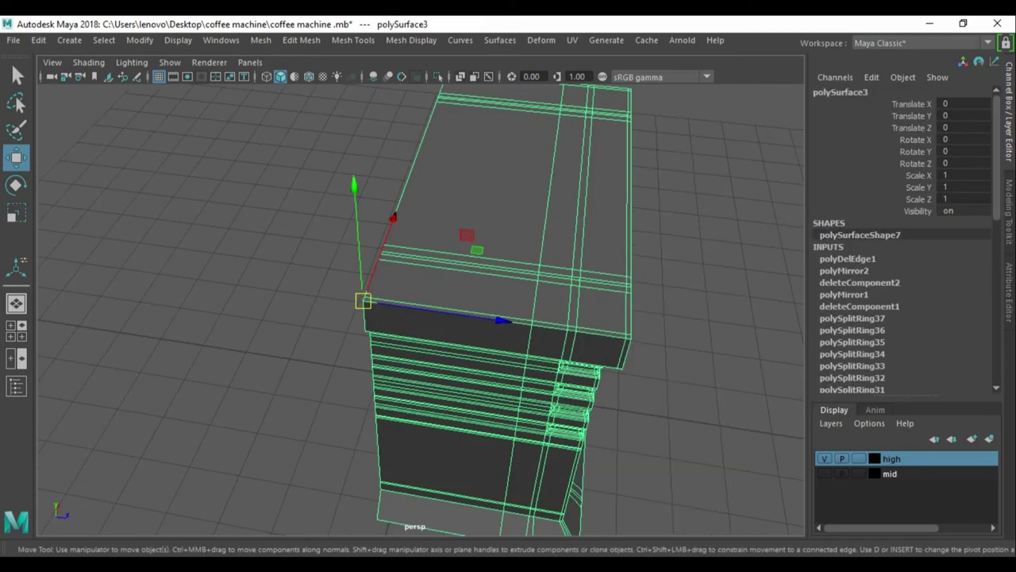
Mirror the box across another axis and select the face loop along the frame strip.
{"action": "left_click", "coordinate": [717, 364]}
{"action": "key", "text": "q"}
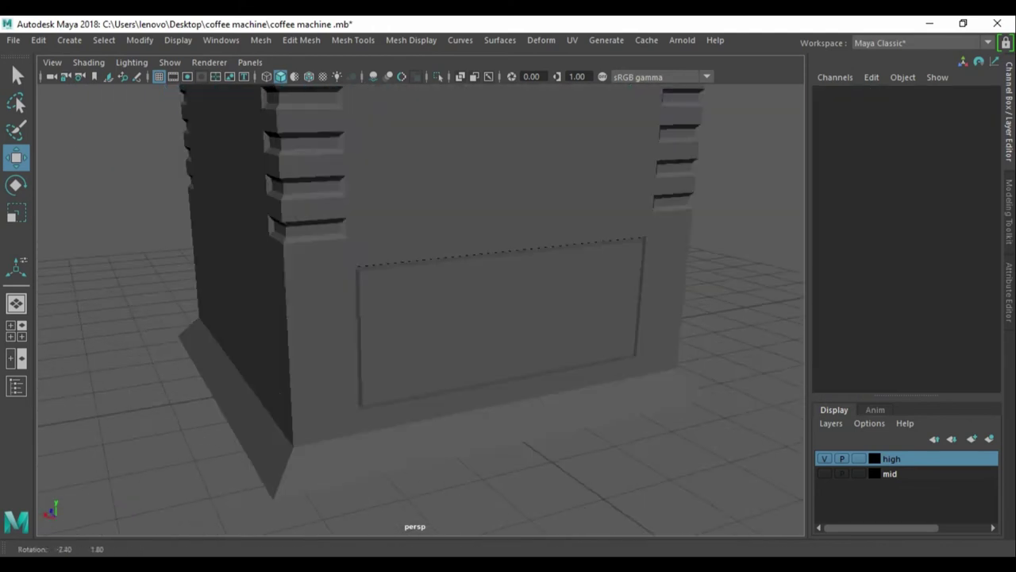
{"action": "key", "text": "q"}
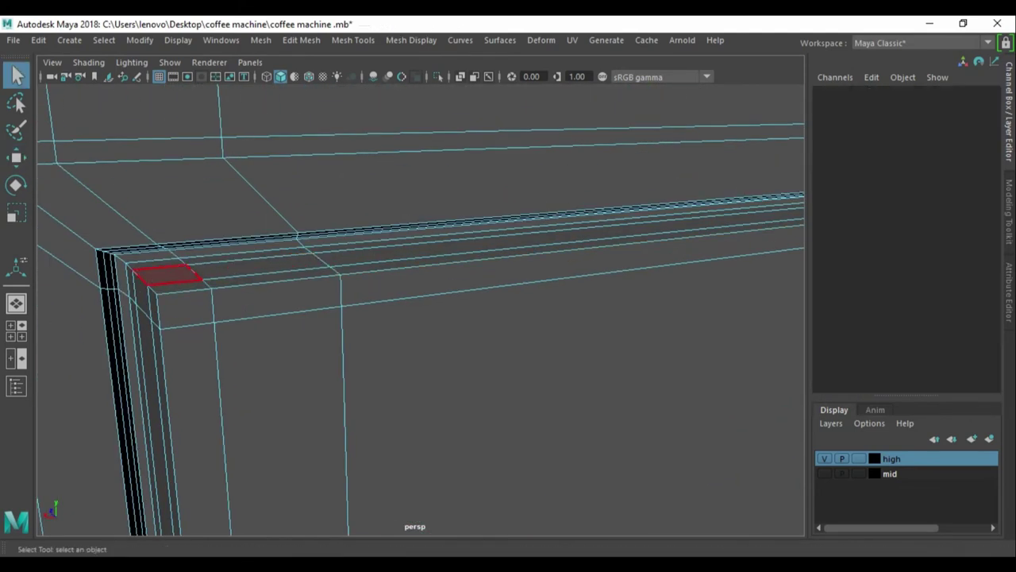
{"action": "double_click", "coordinate": [167, 274]}
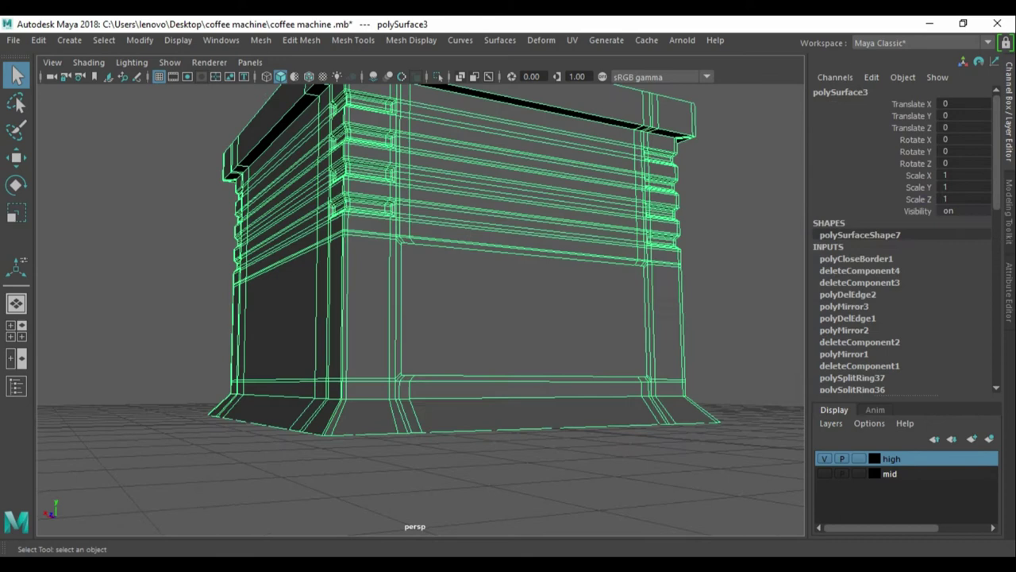
{"action": "right_click_drag", "start_coordinate": [541, 137], "coordinate": [527, 298], "text": "shift"}
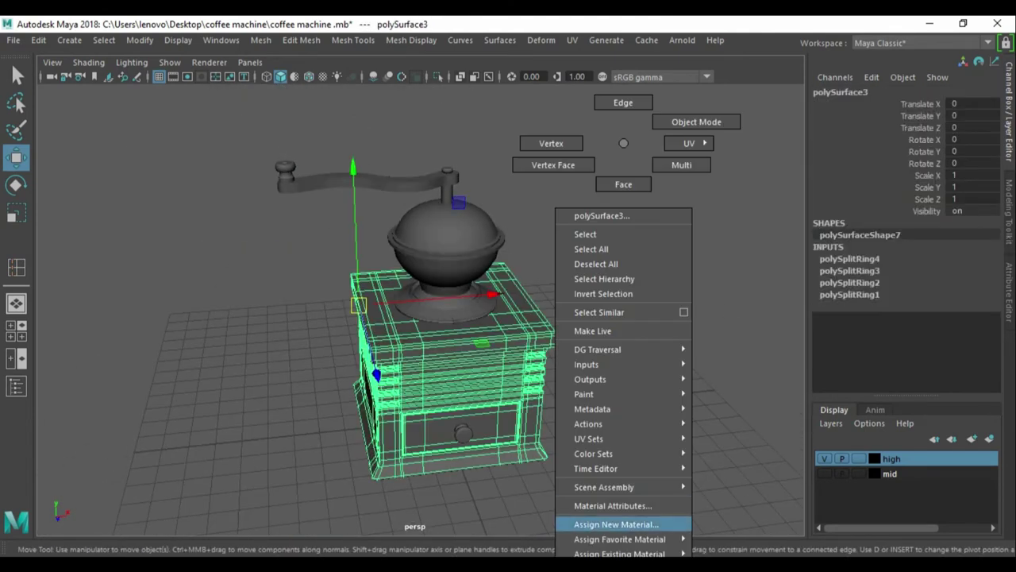
Assign a new Lambert material to the box base, then isolate the knob.
{"action": "left_click", "coordinate": [725, 464]}
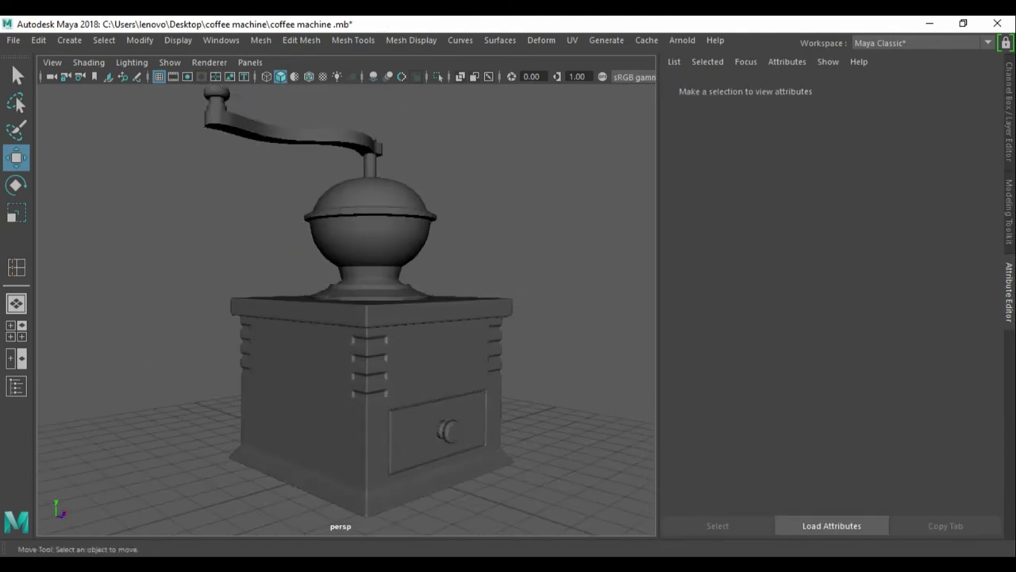
{"action": "key", "text": "ctrl+1"}
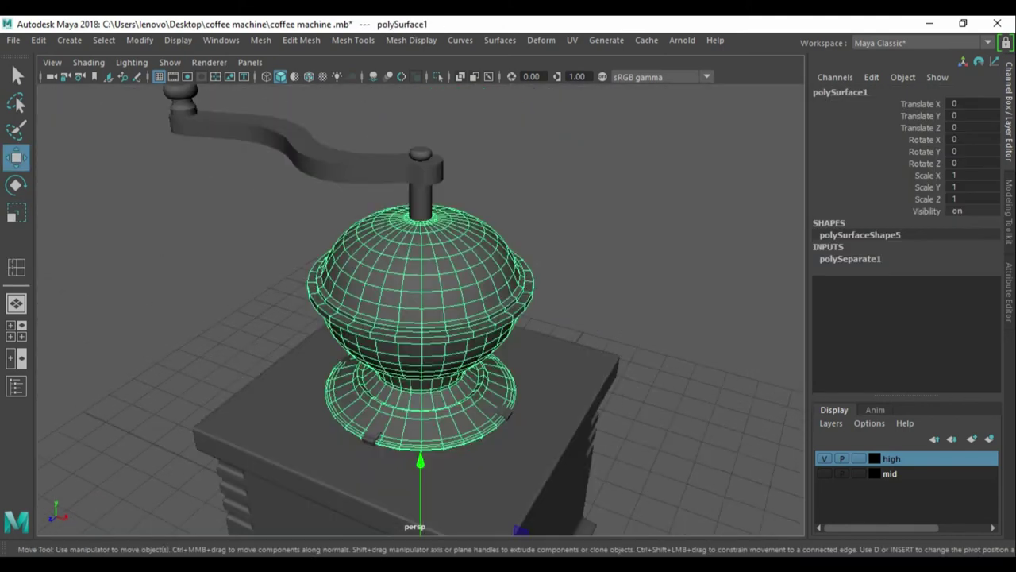
Isolate the bowl, bevel its base edges, and show all hidden objects again.
{"action": "left_click", "coordinate": [408, 262]}
{"action": "key", "text": "ctrl+1"}
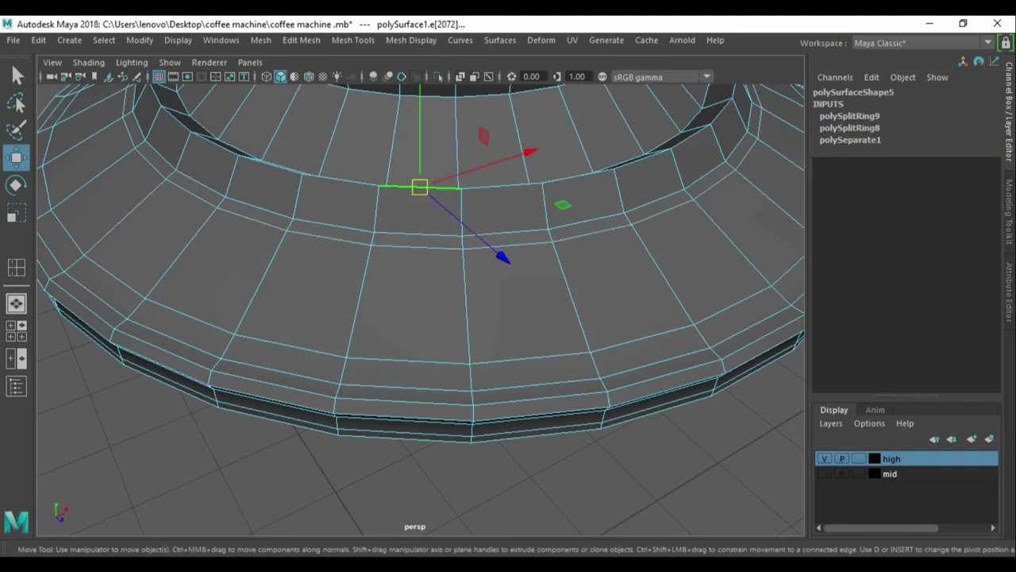
{"action": "key", "text": "ctrl+b"}
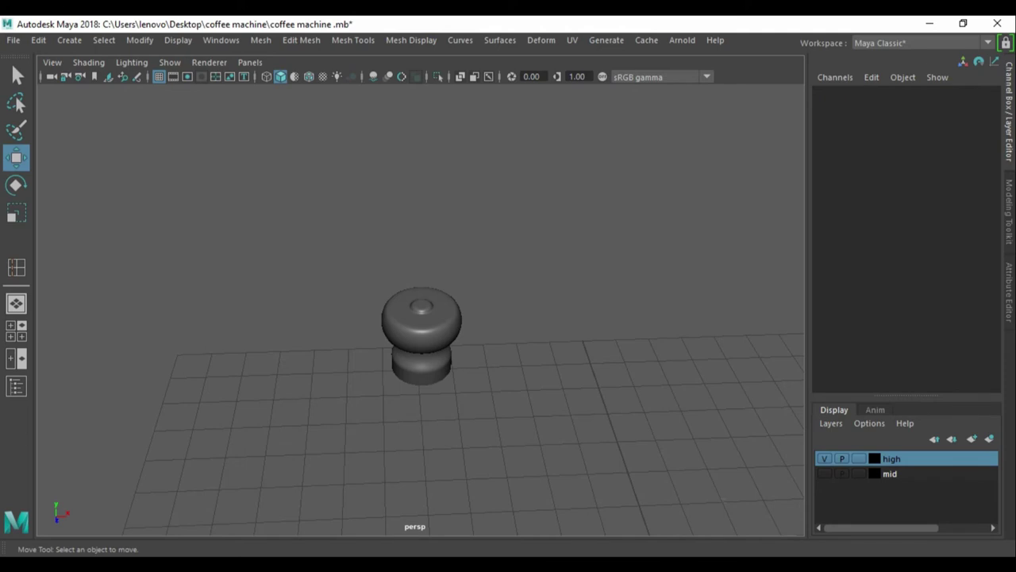
{"action": "left_click", "coordinate": [178, 40]}
Unhide all grinder parts, then isolate and frame the handle.
{"action": "left_click", "coordinate": [492, 205]}
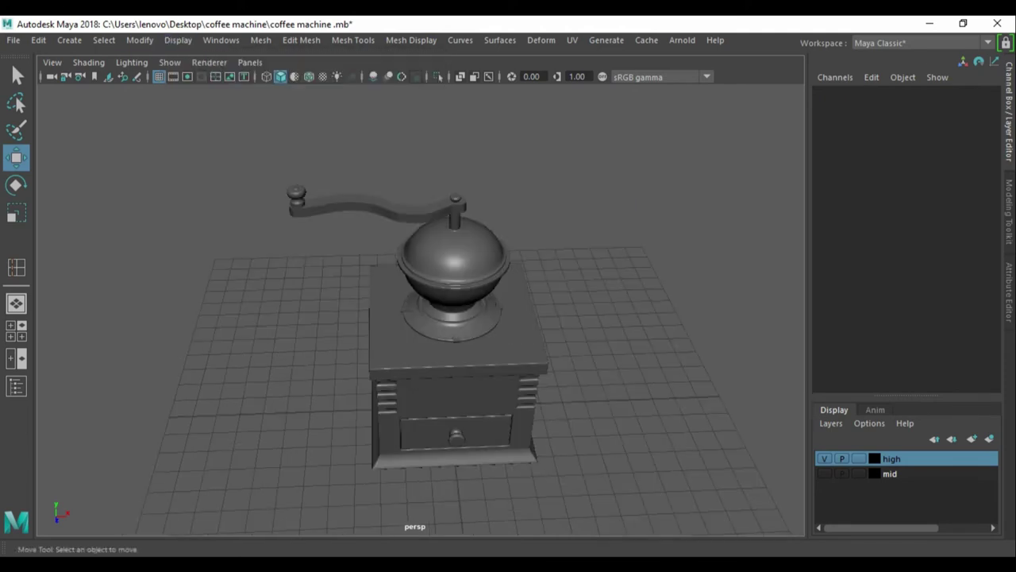
{"action": "left_click", "coordinate": [366, 203]}
{"action": "key", "text": "alt+h"}
{"action": "key", "text": "f"}
{"action": "scroll", "coordinate": [318, 318], "scroll_direction": "up", "scroll_amount": 5}
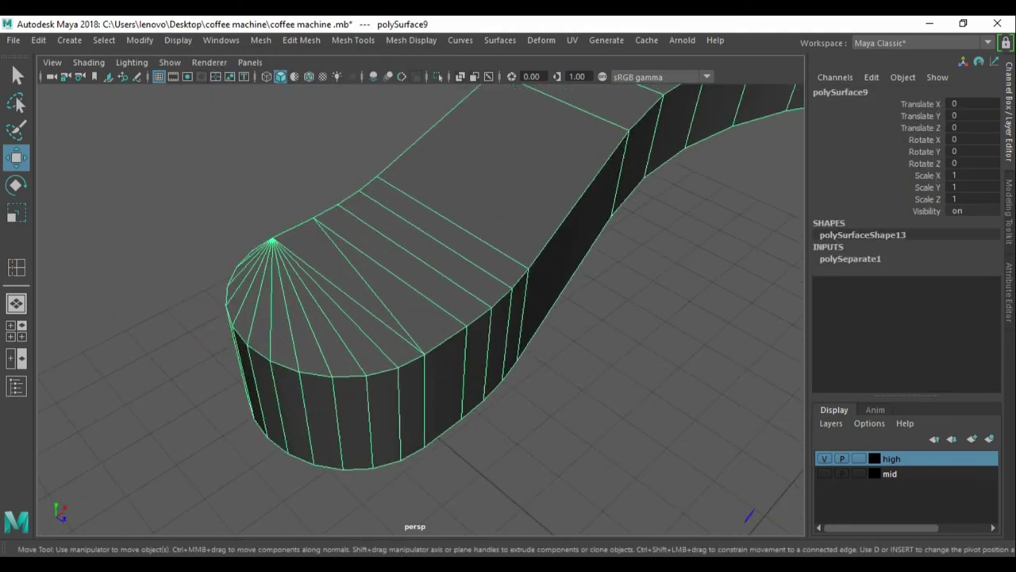
Insert an edge loop near the handle end and delete the end cap's fan edges.
{"action": "key", "text": "y"}
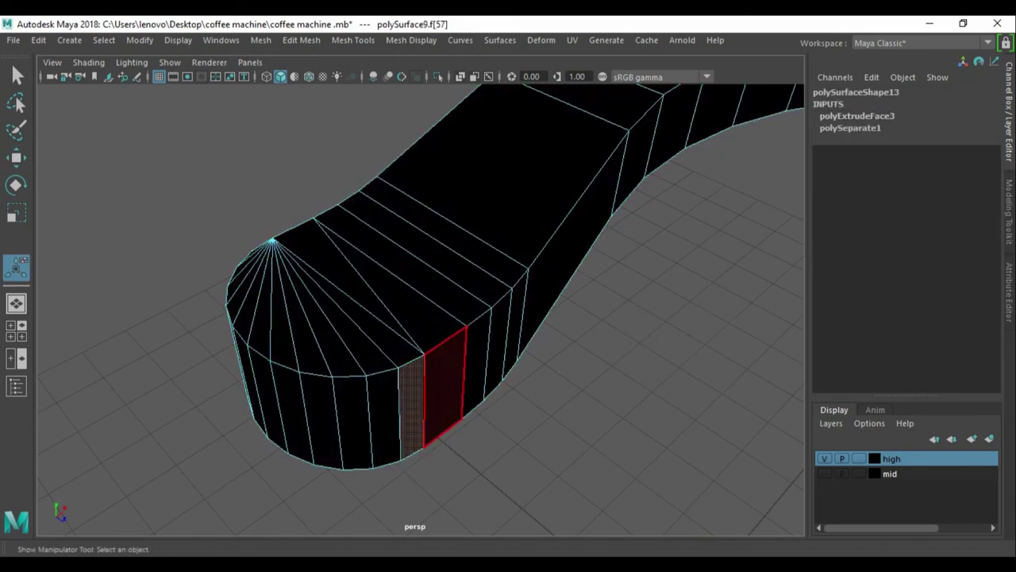
{"action": "left_click", "coordinate": [461, 405]}
{"action": "key", "text": "q"}
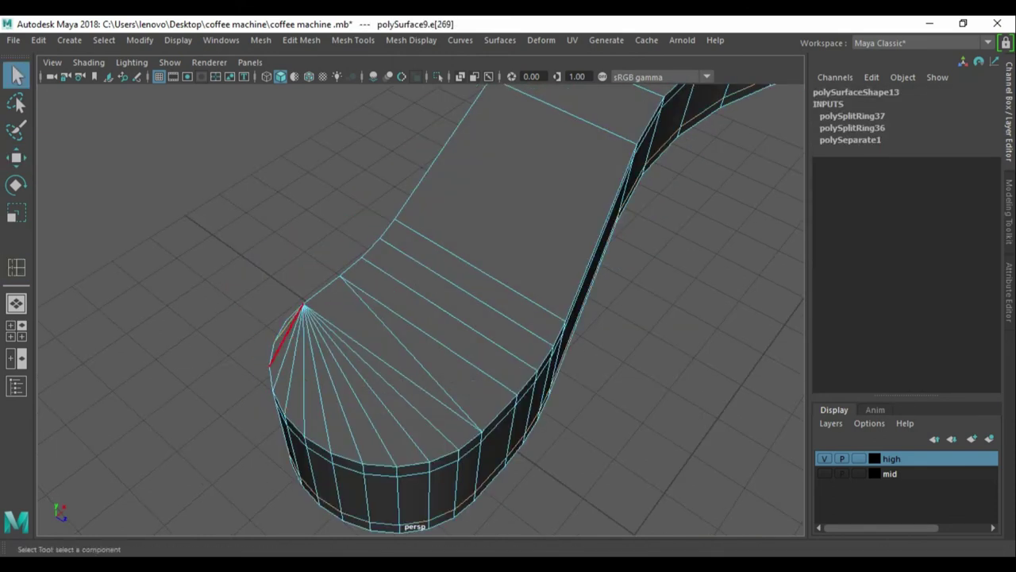
{"action": "key", "text": "Delete"}
{"action": "key", "text": "w"}
{"action": "left_click_drag", "start_coordinate": [420, 310], "coordinate": [516, 317], "text": "alt"}
{"action": "left_click_drag", "start_coordinate": [188, 90], "coordinate": [397, 318], "text": "alt"}
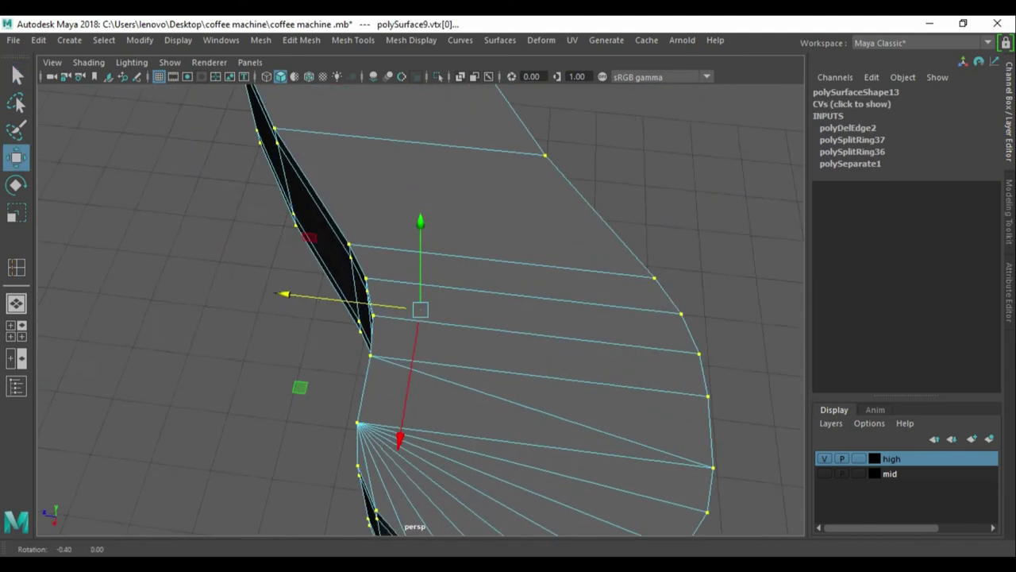
{"action": "key", "text": "q"}
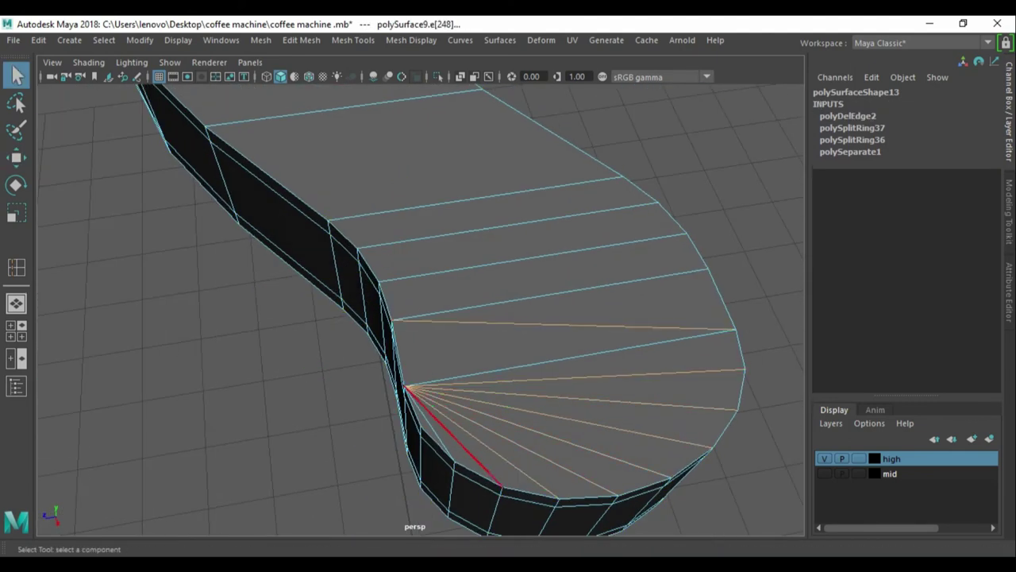
{"action": "key", "text": "Delete"}
Extrude the handle's top and bottom cap faces.
{"action": "left_click_drag", "start_coordinate": [413, 317], "coordinate": [476, 302], "text": "alt"}
{"action": "key", "text": "F8"}
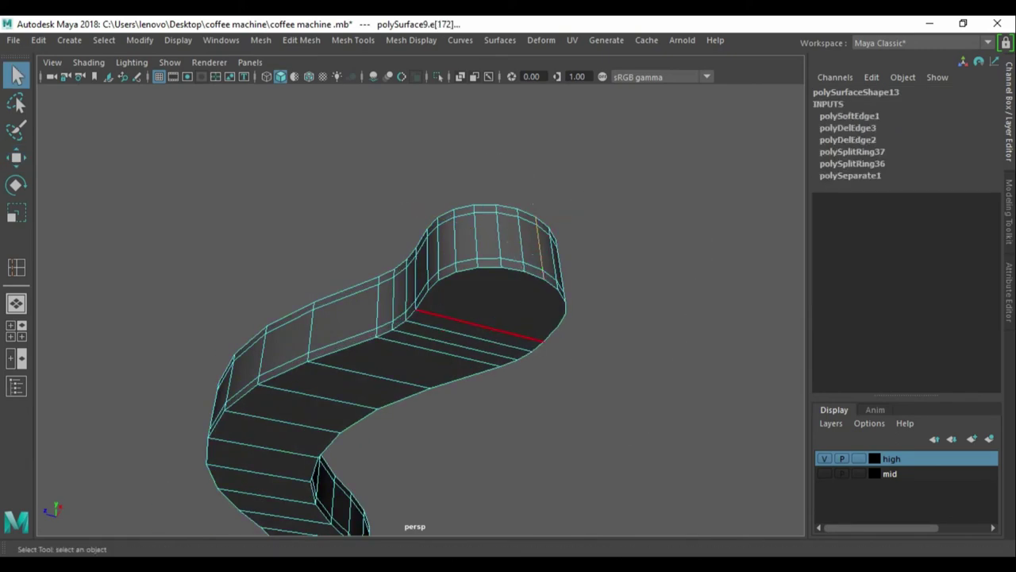
{"action": "left_click_drag", "start_coordinate": [397, 318], "coordinate": [517, 302], "text": "alt"}
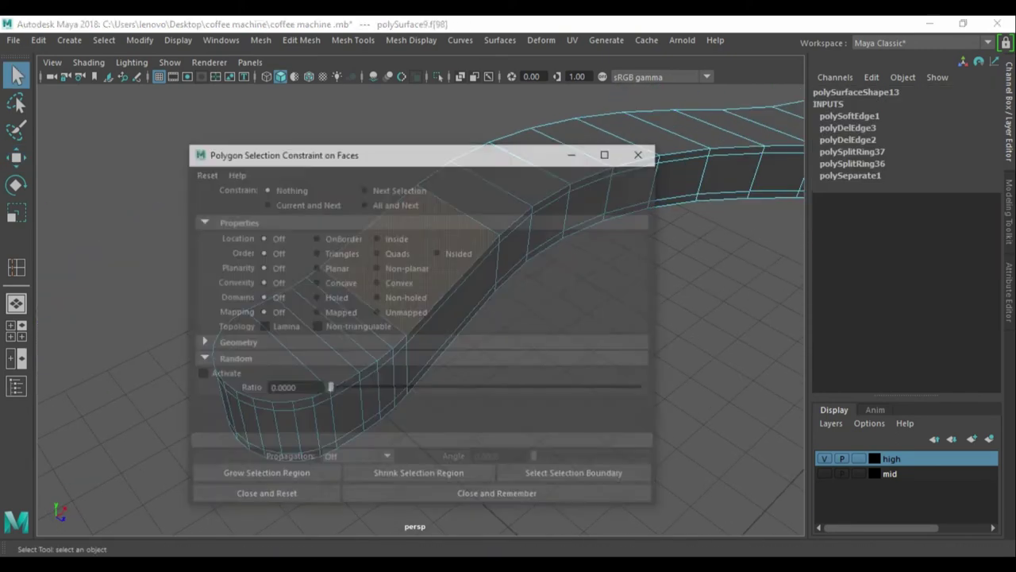
{"action": "left_click", "coordinate": [267, 492]}
{"action": "key", "text": "ctrl+e"}
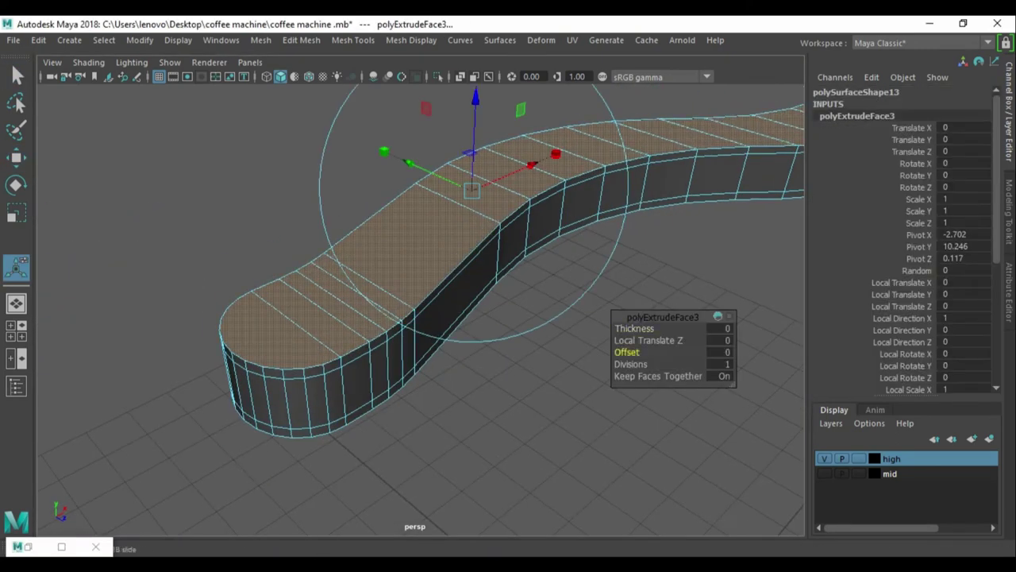
{"action": "left_click_drag", "start_coordinate": [413, 317], "coordinate": [476, 238], "text": "alt"}
{"action": "right_click_drag", "start_coordinate": [499, 158], "coordinate": [493, 195], "text": "shift"}
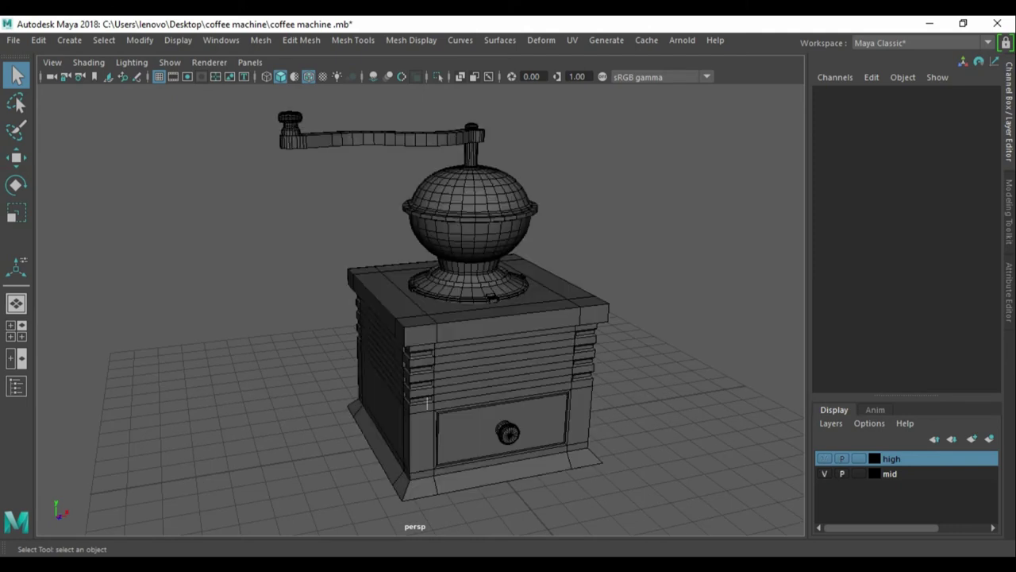
Delete an edge loop on the bent bracket and even out its edge flow.
{"action": "left_click", "coordinate": [427, 403]}
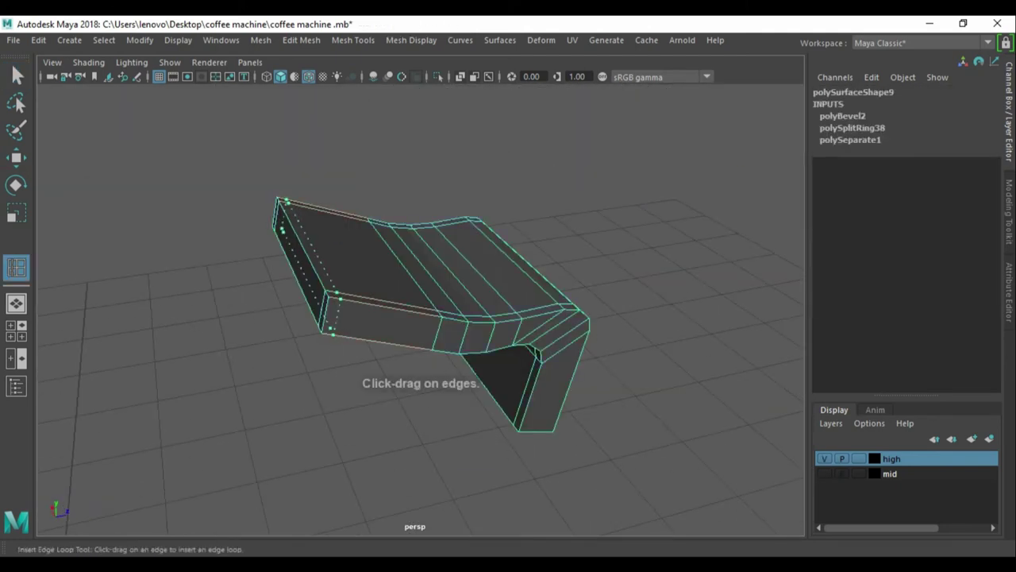
{"action": "key", "text": "ctrl+Delete"}
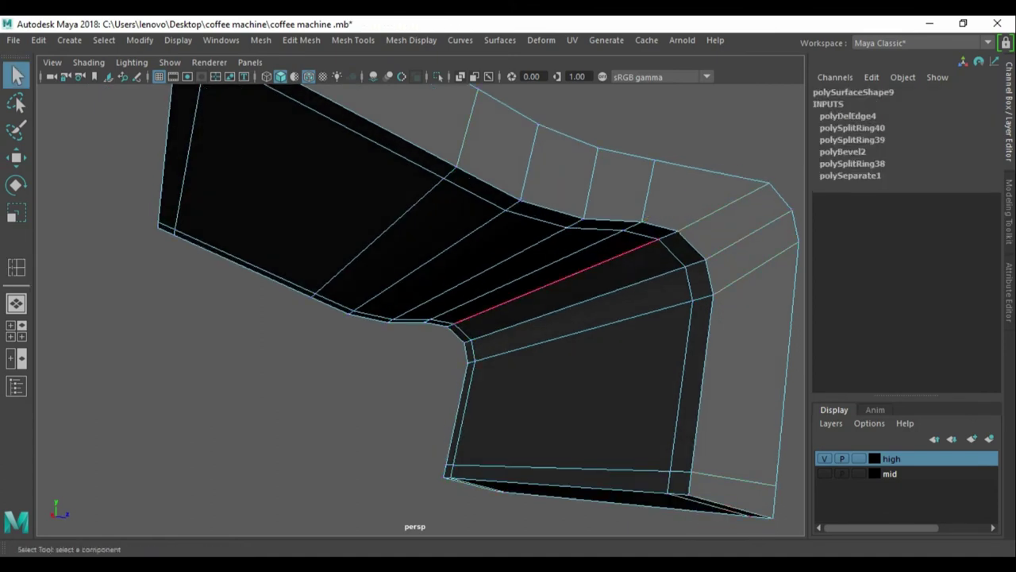
{"action": "left_click", "coordinate": [493, 295]}
{"action": "key", "text": "F8"}
{"action": "left_click_drag", "start_coordinate": [398, 317], "coordinate": [492, 302], "text": "alt"}
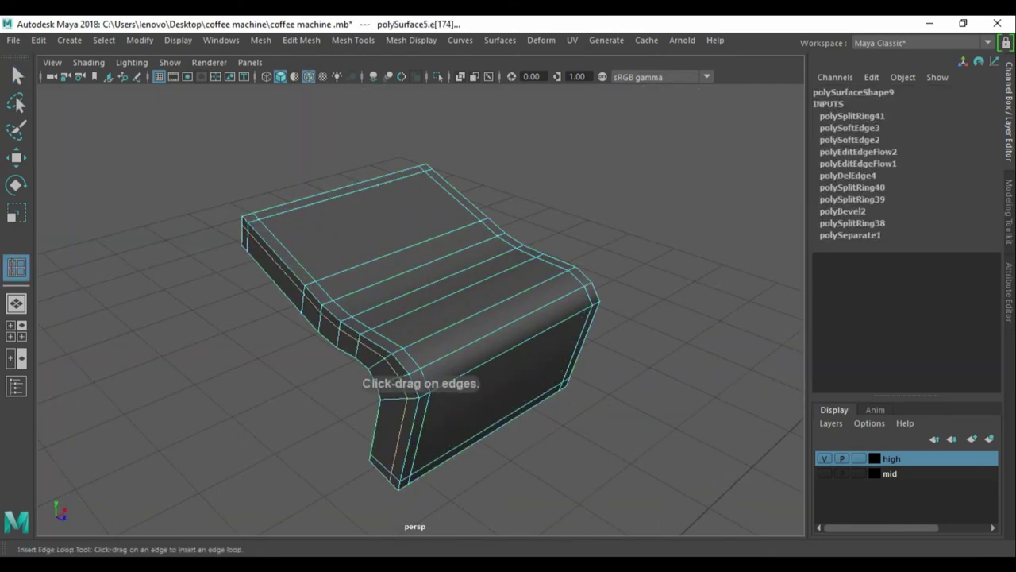
{"action": "key", "text": "w"}
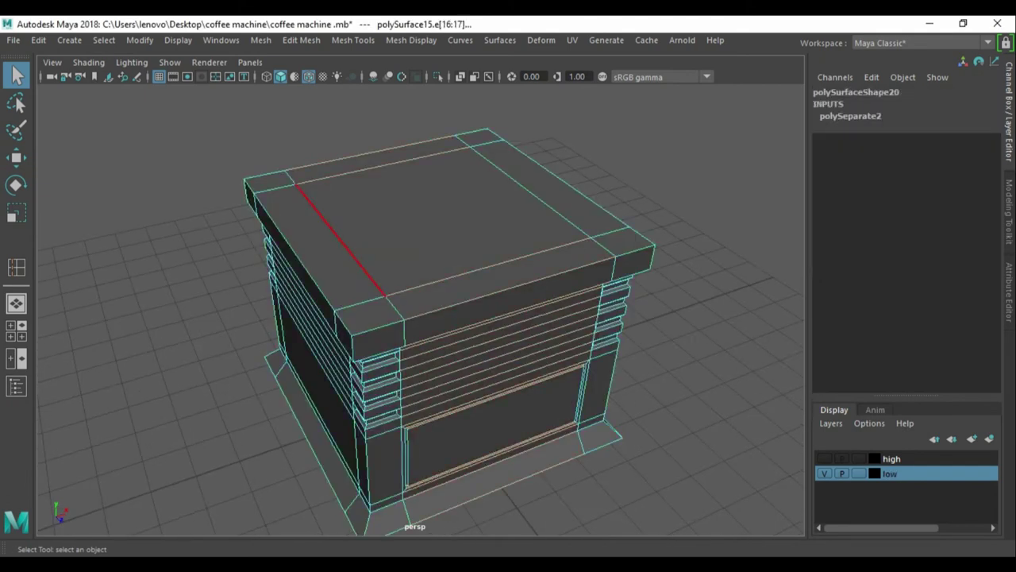
Delete the panel's front face and fill the resulting hole.
{"action": "scroll", "coordinate": [402, 199], "scroll_direction": "up", "scroll_amount": 5}
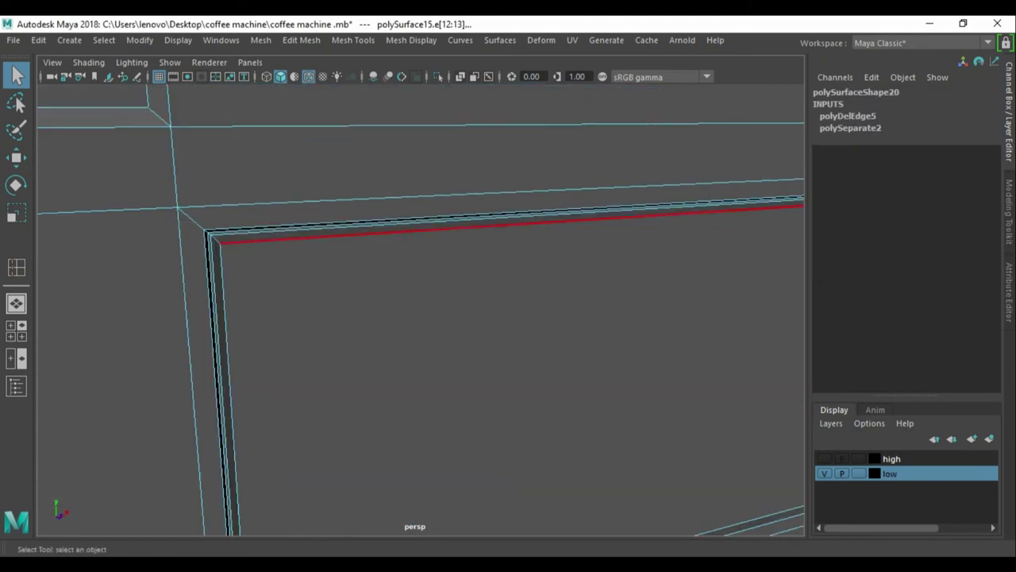
{"action": "left_click", "coordinate": [325, 318]}
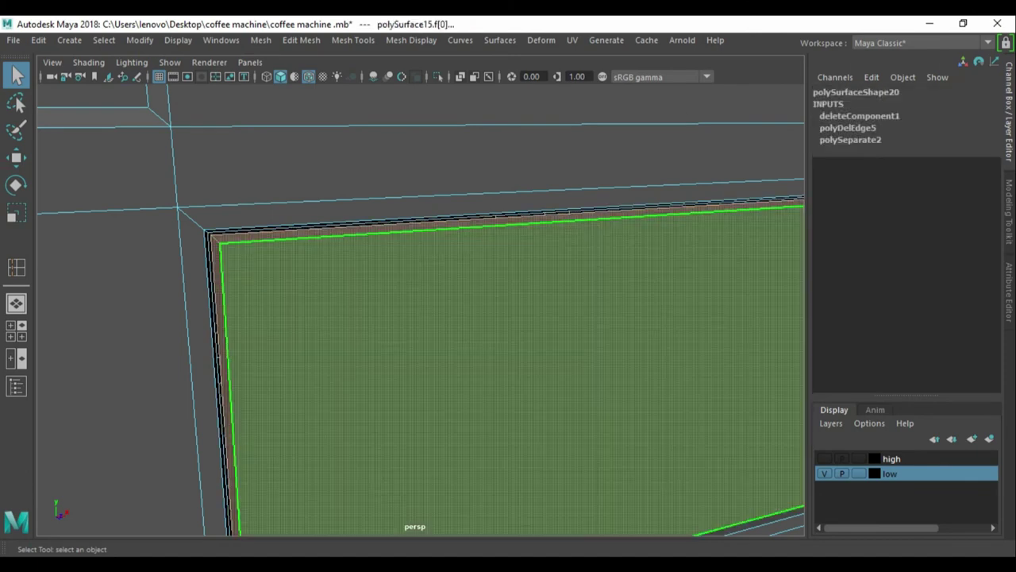
{"action": "key", "text": "Delete"}
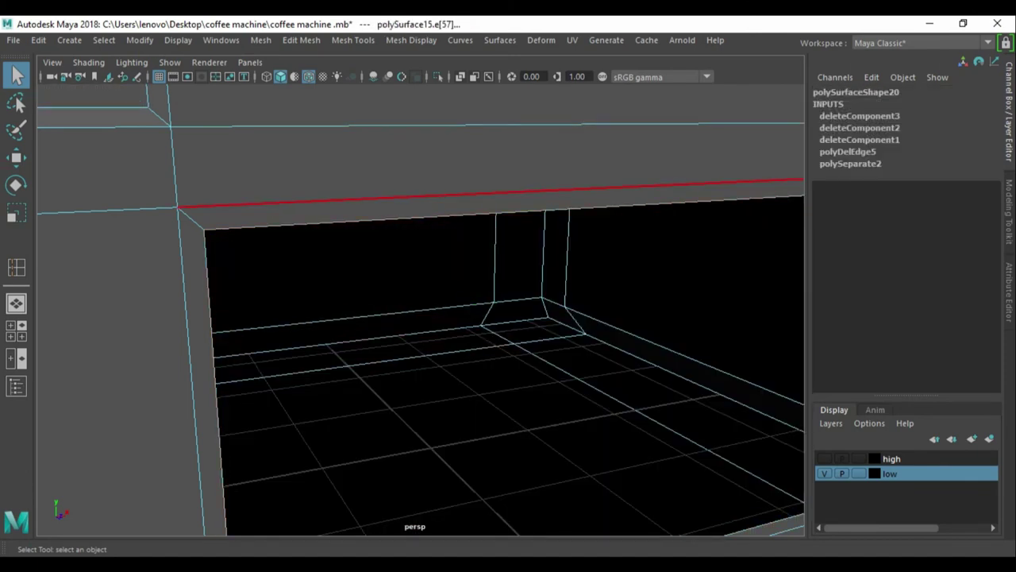
{"action": "right_click_drag", "start_coordinate": [365, 262], "coordinate": [366, 374], "text": "shift"}
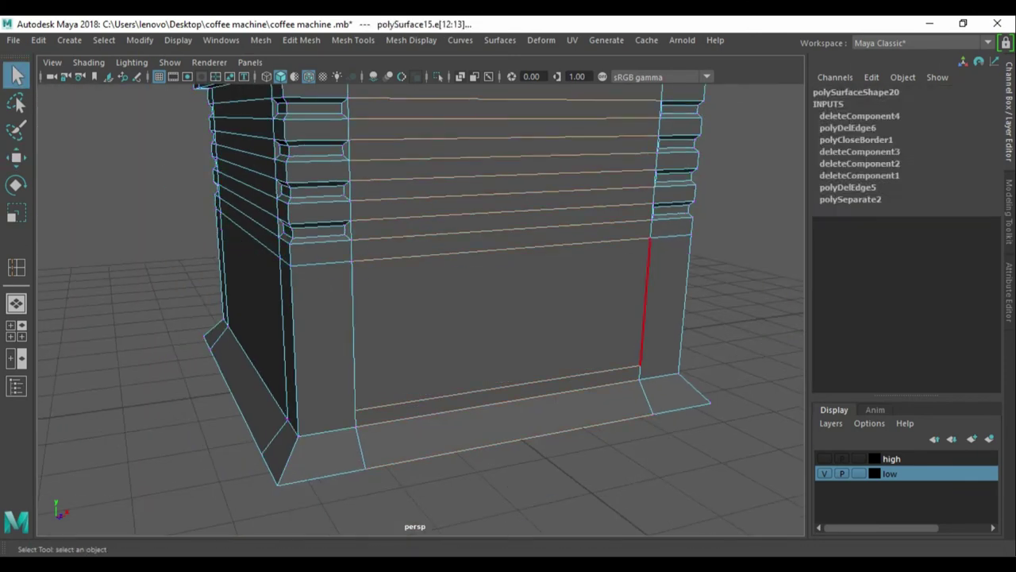
Delete the corner's groove edge loops and the leftover stray groove vertices.
{"action": "left_click", "coordinate": [645, 302]}
{"action": "key", "text": "Delete"}
{"action": "key", "text": "Delete"}
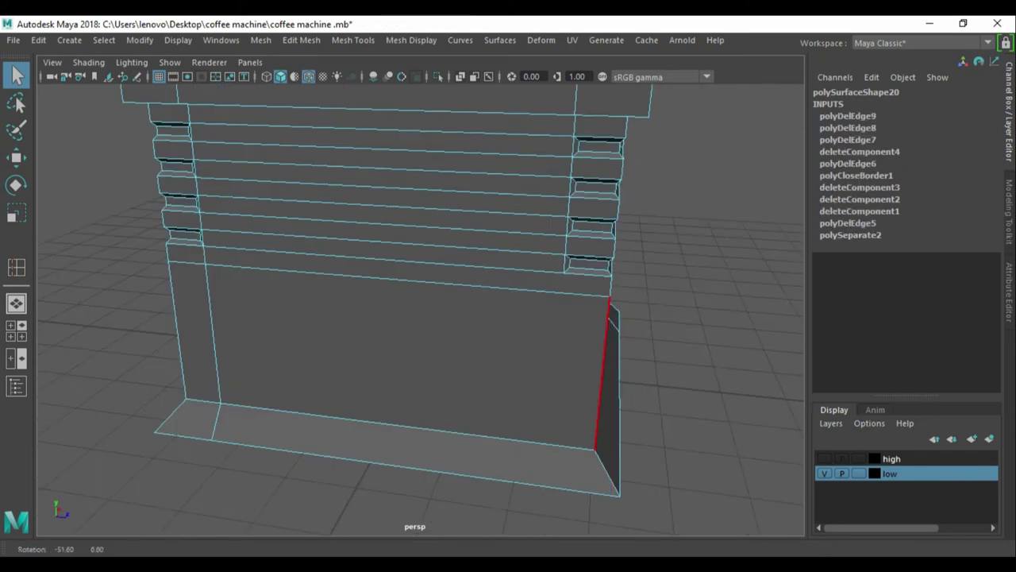
{"action": "key", "text": "Delete"}
{"action": "key", "text": "Delete"}
{"action": "key", "text": "Delete"}
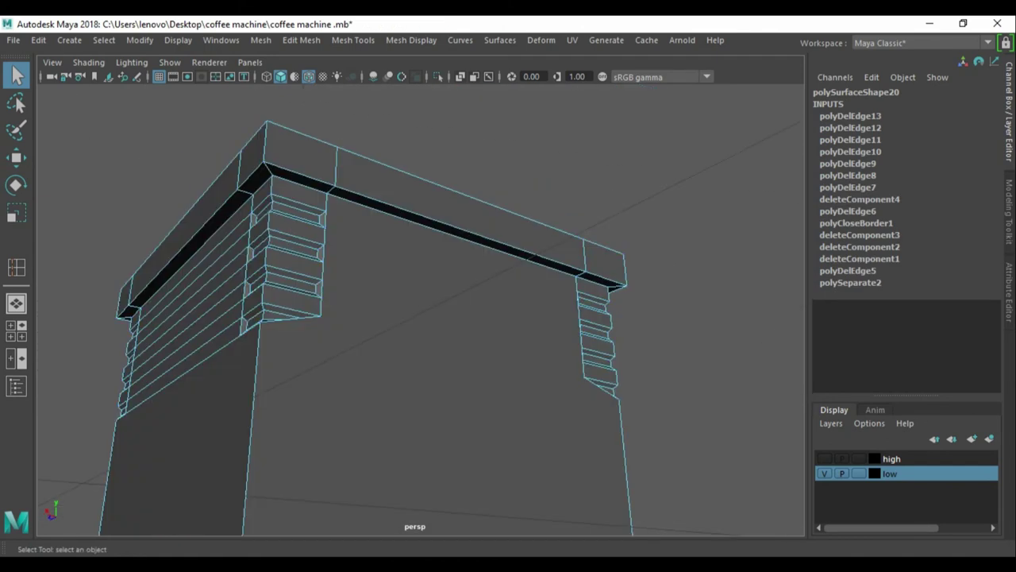
{"action": "key", "text": "Delete"}
{"action": "left_click", "coordinate": [312, 313]}
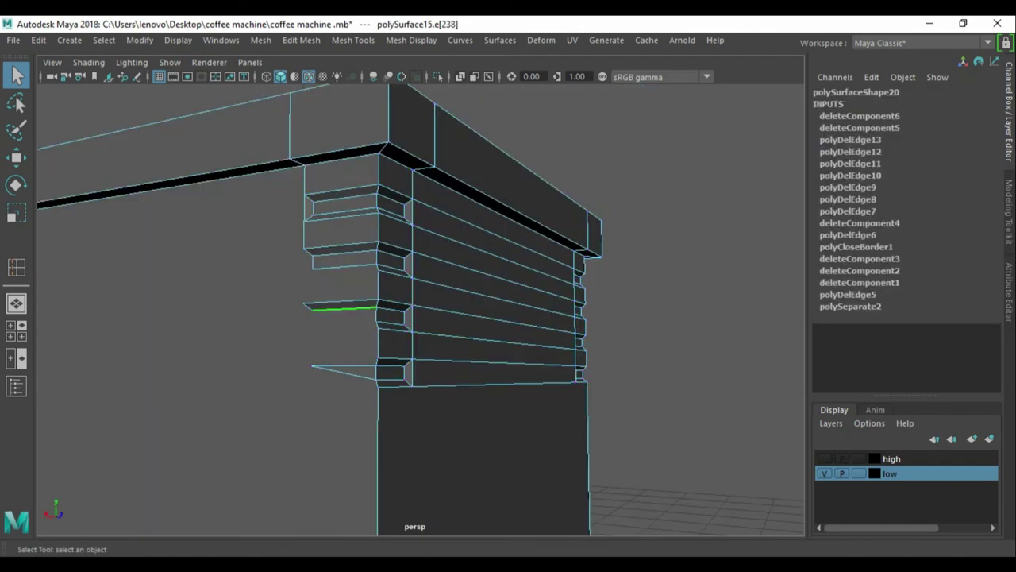
{"action": "key", "text": "Delete"}
{"action": "key", "text": "Delete"}
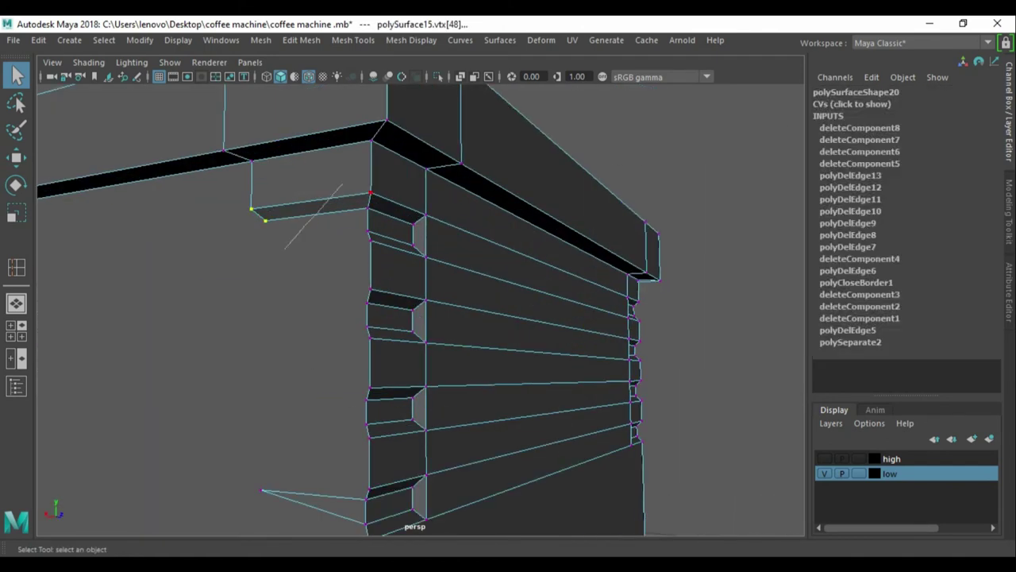
{"action": "key", "text": "Delete"}
{"action": "key", "text": "Delete"}
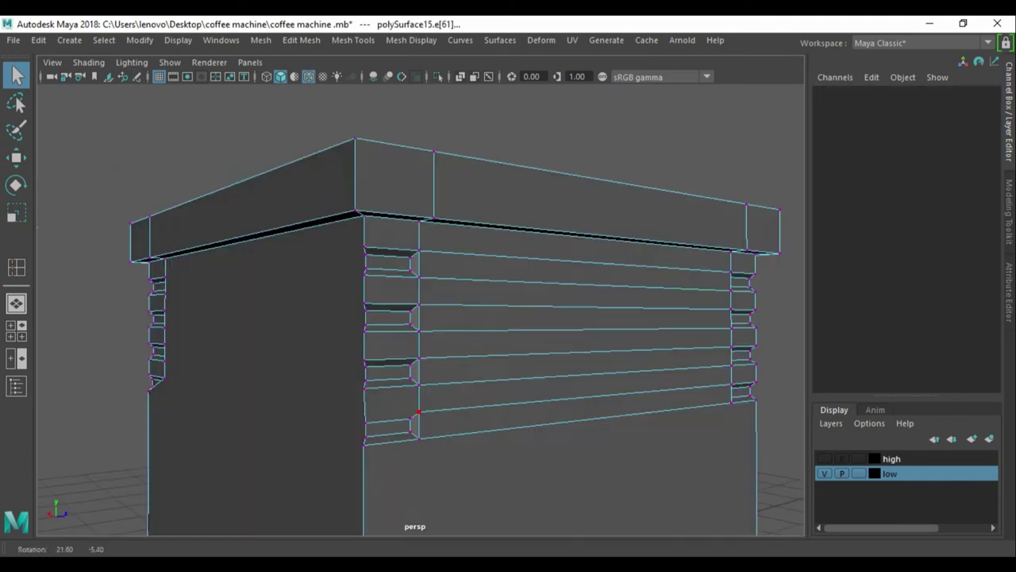
{"action": "key", "text": "Delete"}
{"action": "key", "text": "Delete"}
Delete the small corner protrusion and merge the corner vertices left behind.
{"action": "mouse_move", "coordinate": [361, 283]}
{"action": "left_mouse_down"}
{"action": "mouse_move", "coordinate": [397, 328]}
{"action": "mouse_move", "coordinate": [477, 302]}
{"action": "left_mouse_up"}
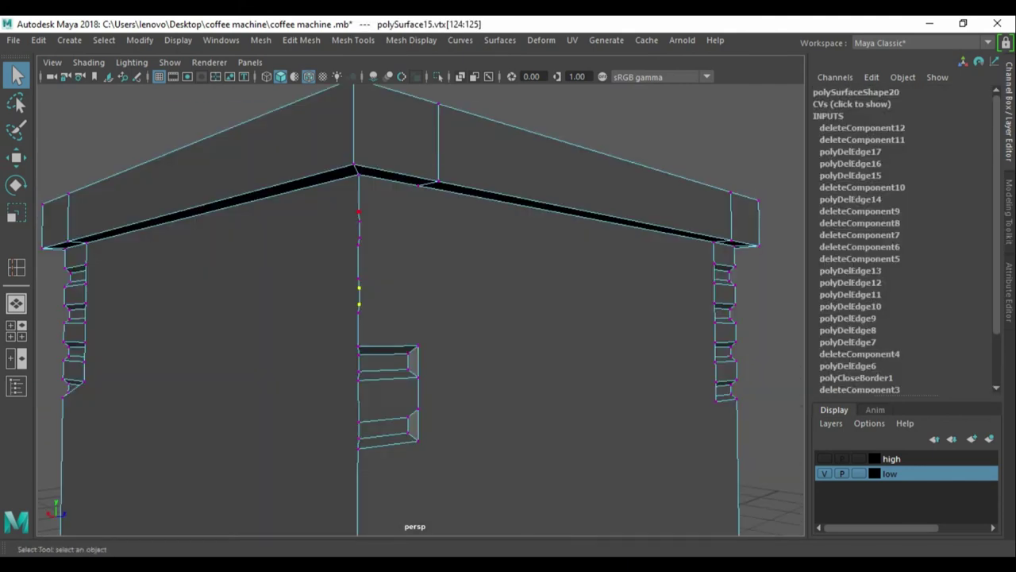
{"action": "key", "text": "Delete"}
{"action": "key", "text": "Delete"}
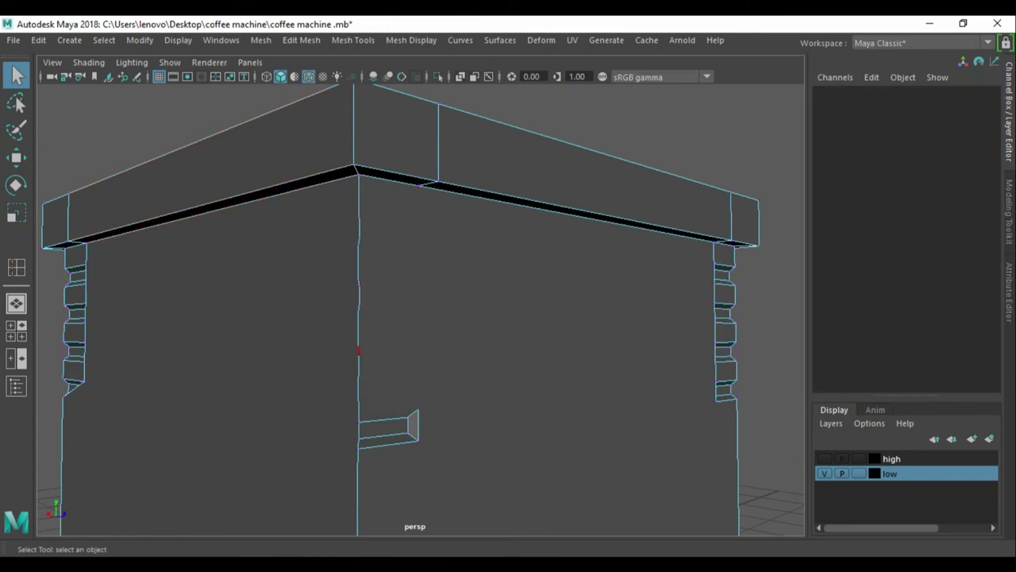
{"action": "key", "text": "Delete"}
{"action": "key", "text": "w"}
{"action": "key", "text": "q"}
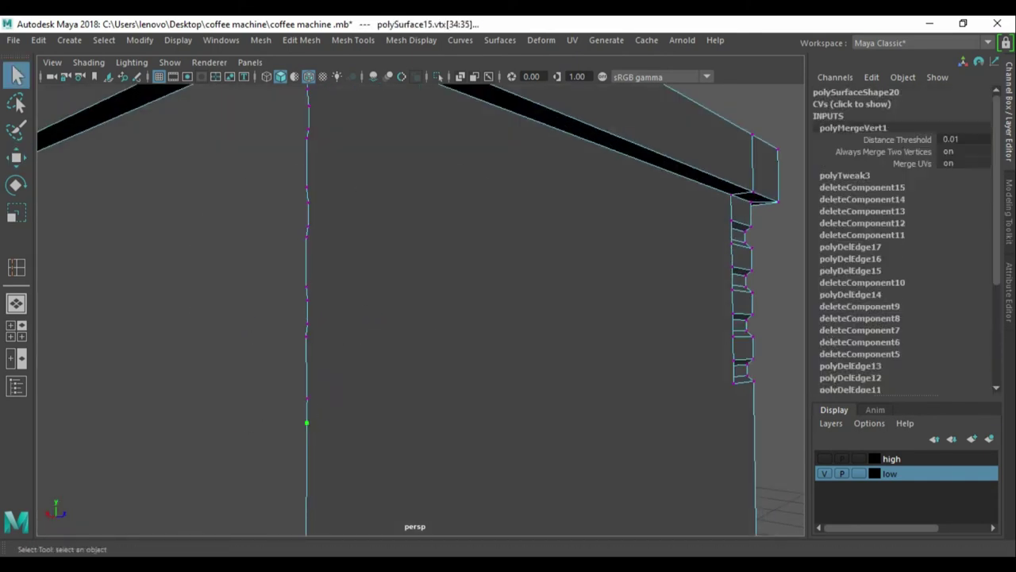
{"action": "left_click", "coordinate": [310, 318], "text": "shift"}
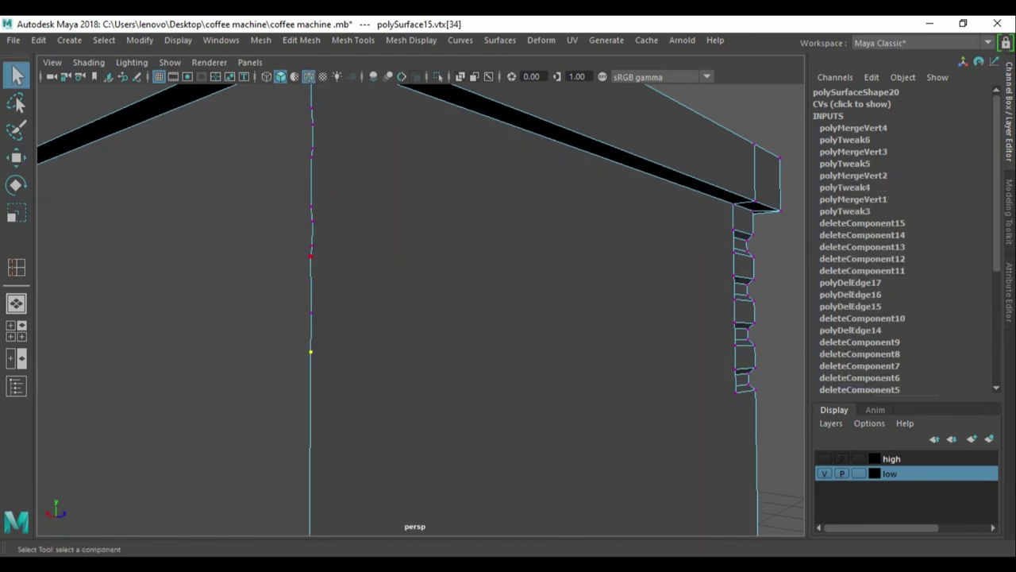
Target-weld the remaining stray vertices into the single vertical corner edge.
{"action": "key", "text": "y"}
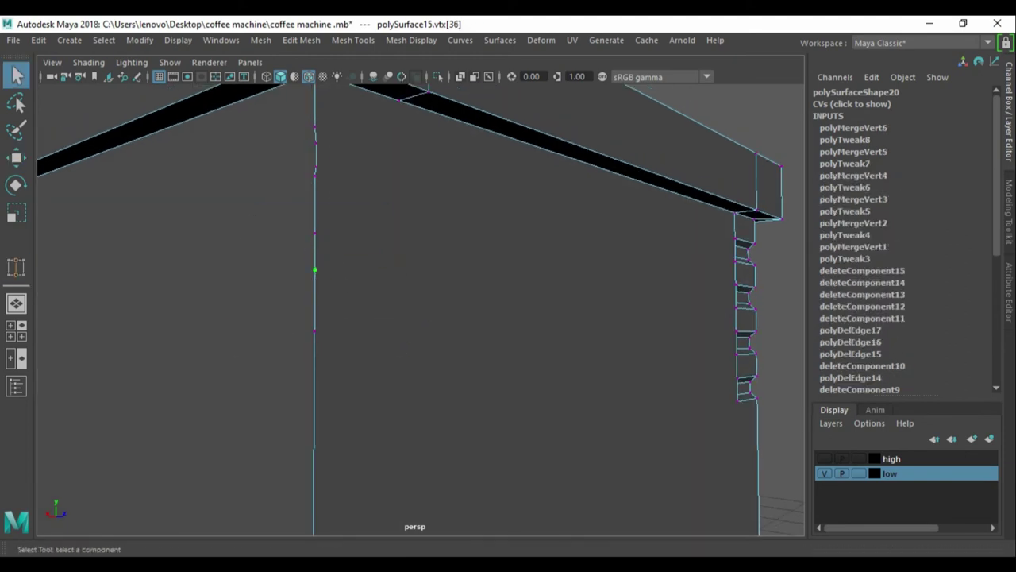
{"action": "scroll", "coordinate": [421, 310], "scroll_direction": "down", "scroll_amount": 5}
{"action": "key", "text": "q"}
{"action": "scroll", "coordinate": [421, 310], "scroll_direction": "up", "scroll_amount": 5}
{"action": "left_click_drag", "start_coordinate": [421, 309], "coordinate": [460, 310], "text": "alt"}
{"action": "left_click", "coordinate": [366, 232], "text": "shift"}
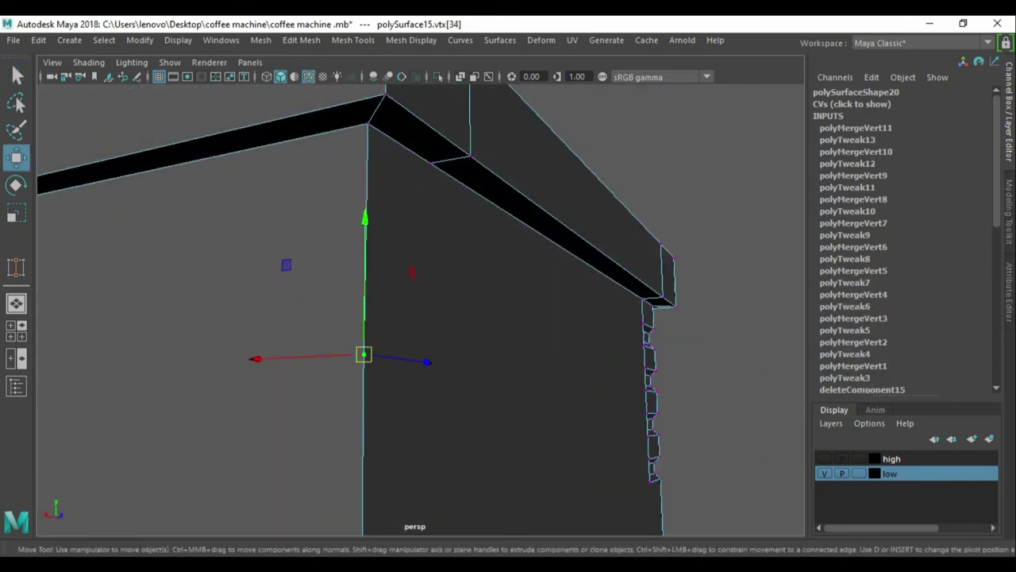
{"action": "scroll", "coordinate": [421, 310], "scroll_direction": "down", "scroll_amount": 5}
{"action": "left_click_drag", "start_coordinate": [421, 310], "coordinate": [461, 301], "text": "alt"}
{"action": "key", "text": "q"}
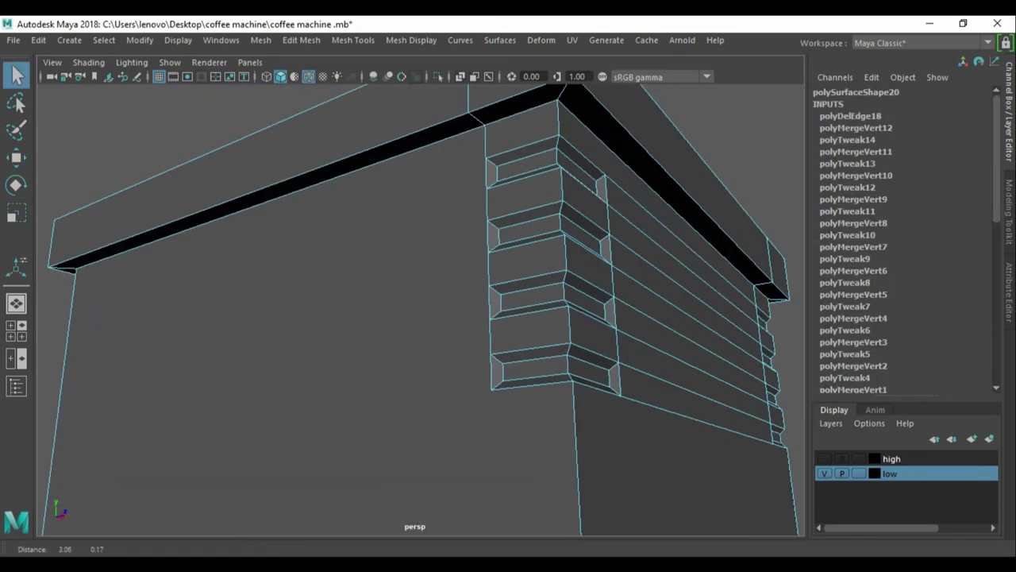
Delete the groove bevel faces and the extra vertical corner edges.
{"action": "left_click", "coordinate": [468, 214], "text": "shift"}
{"action": "left_click", "coordinate": [467, 284], "text": "shift"}
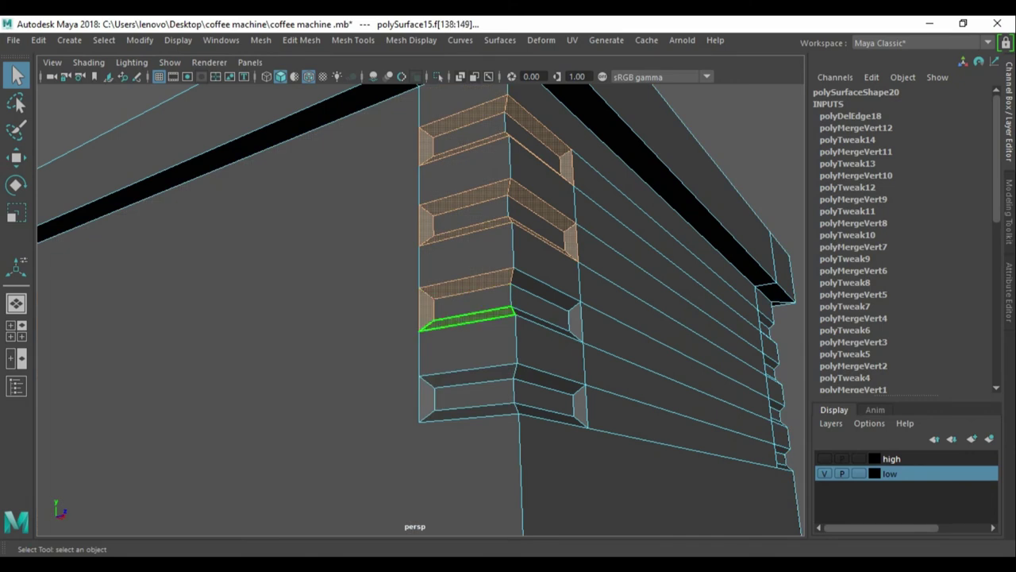
{"action": "key", "text": "Delete"}
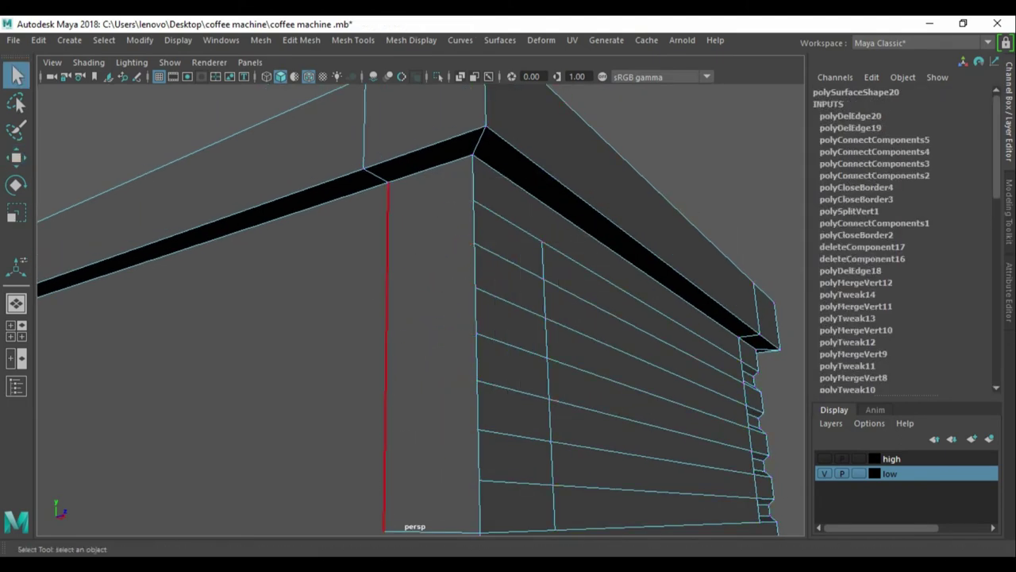
{"action": "key", "text": "Delete"}
{"action": "key", "text": "Delete"}
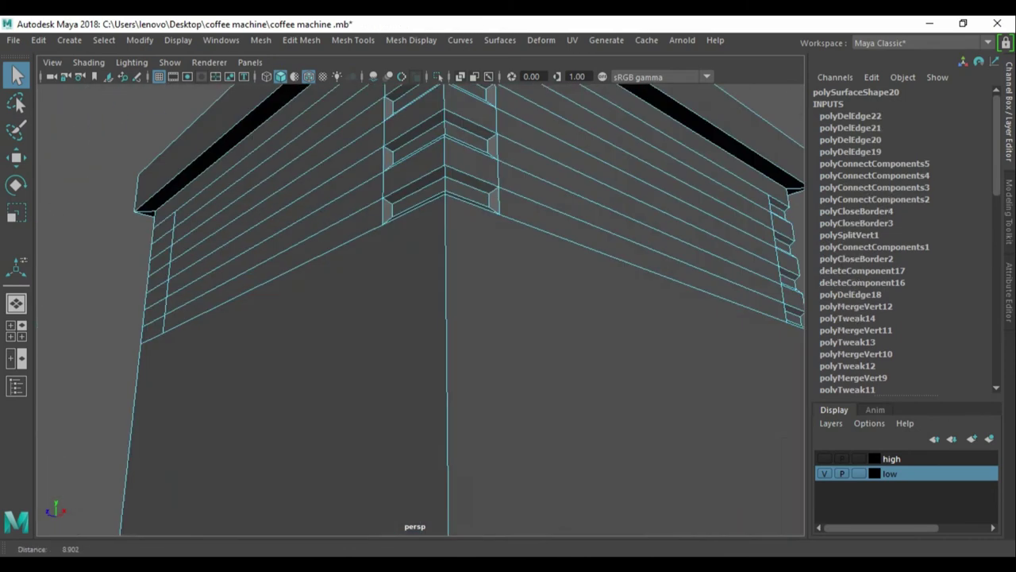
{"action": "key", "text": "Delete"}
{"action": "double_click", "coordinate": [389, 212]}
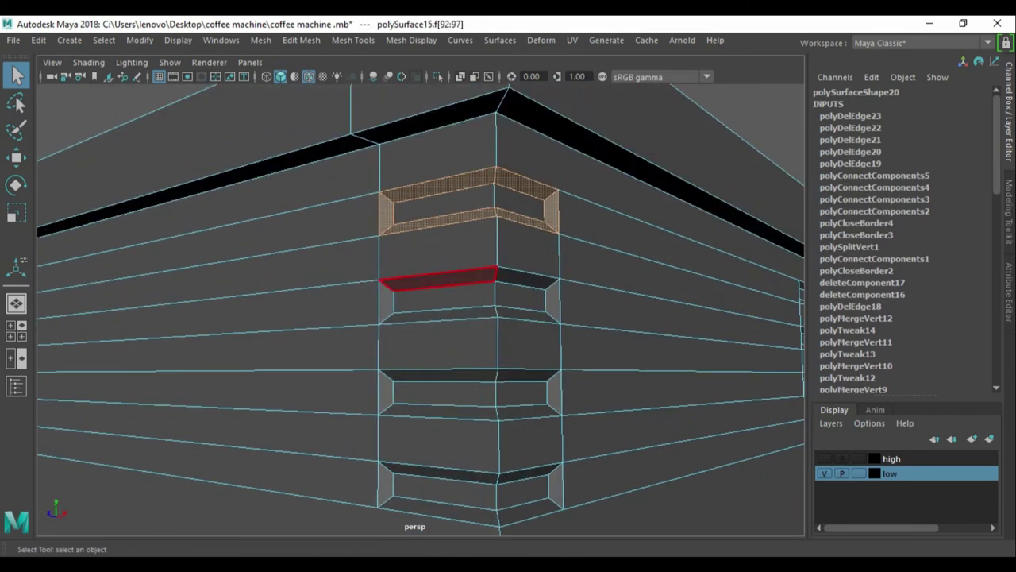
{"action": "key", "text": "Delete"}
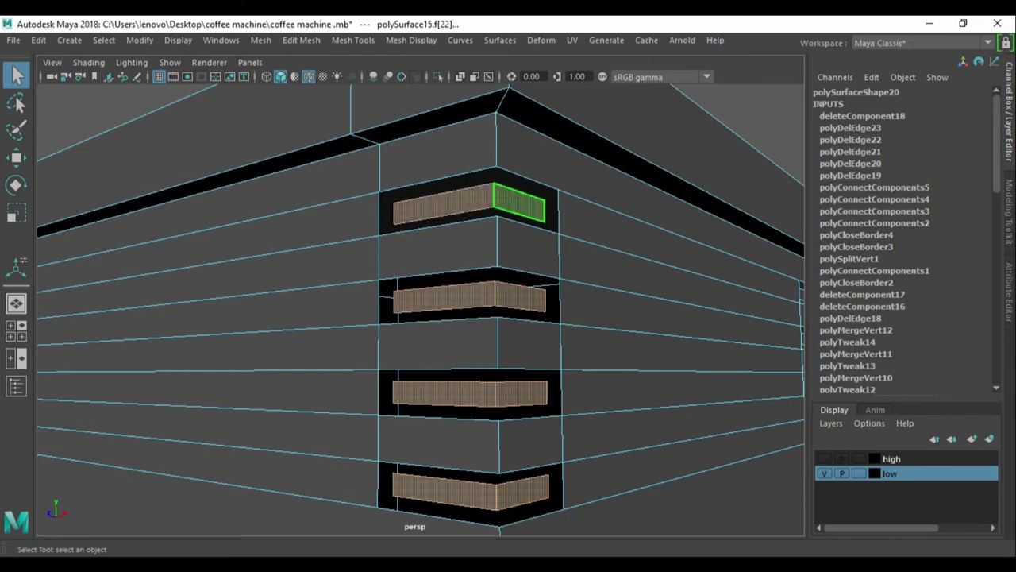
{"action": "key", "text": "Delete"}
Fill the middle, top and bottom groove holes and delete the extra horizontal edge loops.
{"action": "right_click_drag", "start_coordinate": [522, 294], "coordinate": [521, 265]}
{"action": "left_click", "coordinate": [528, 320]}
{"action": "right_click_drag", "start_coordinate": [531, 204], "coordinate": [492, 397], "text": "shift"}
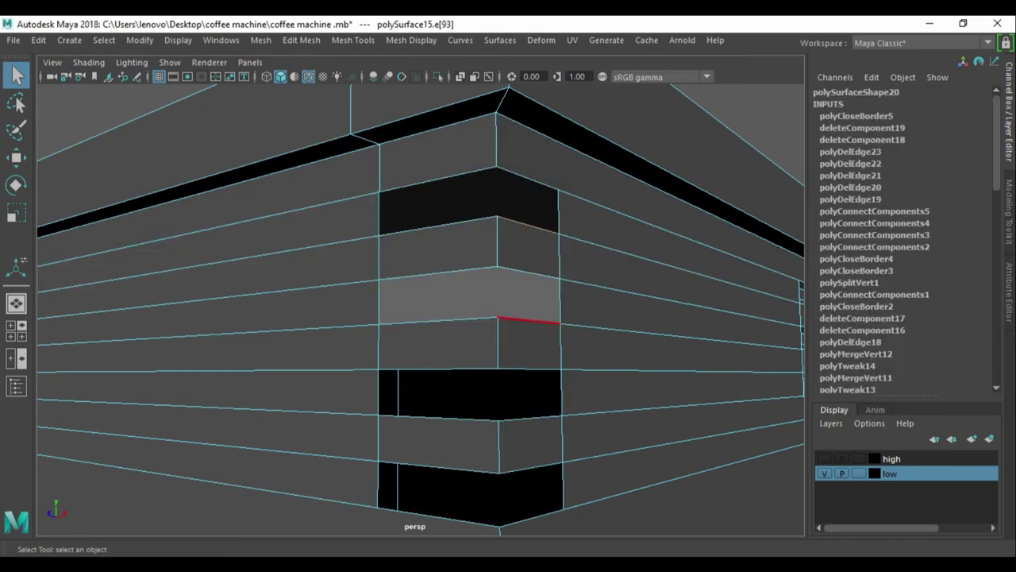
{"action": "right_click_drag", "start_coordinate": [530, 467], "coordinate": [492, 397], "text": "shift"}
{"action": "key", "text": "w"}
{"action": "left_click_drag", "start_coordinate": [504, 444], "coordinate": [500, 359]}
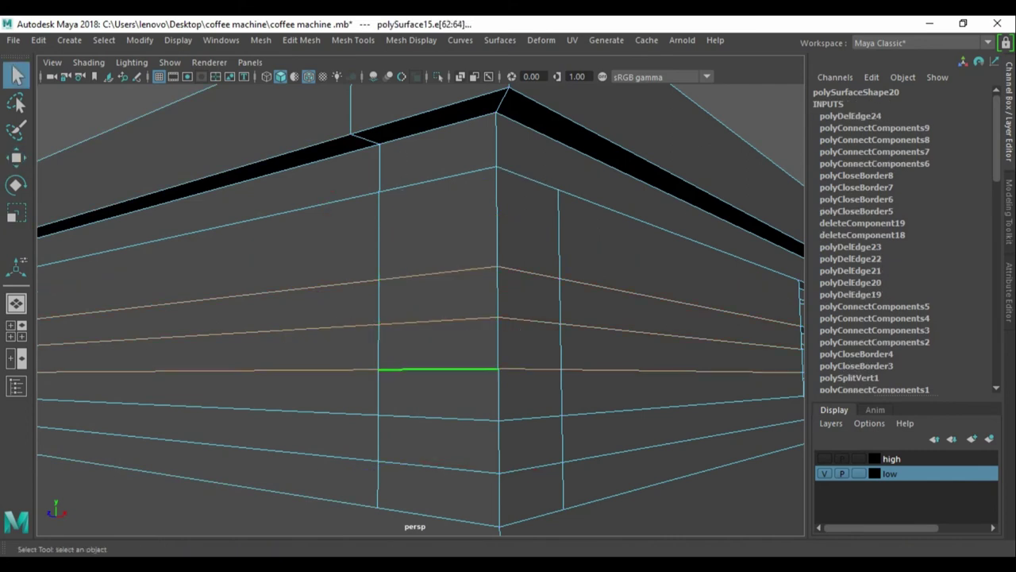
{"action": "key", "text": "Delete"}
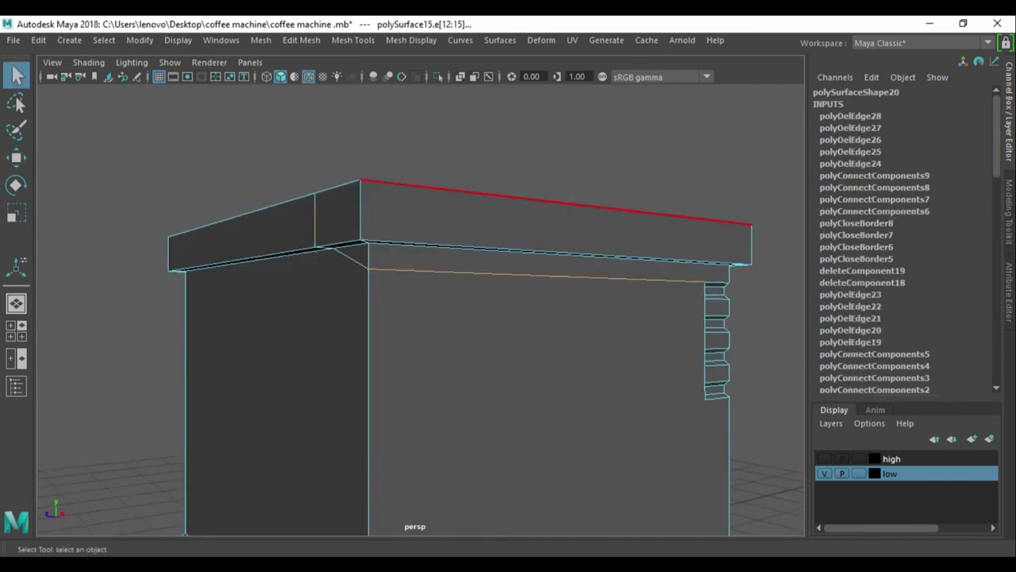
Delete the front groove faces and remaining extra edges, including the top edge.
{"action": "key", "text": "Delete"}
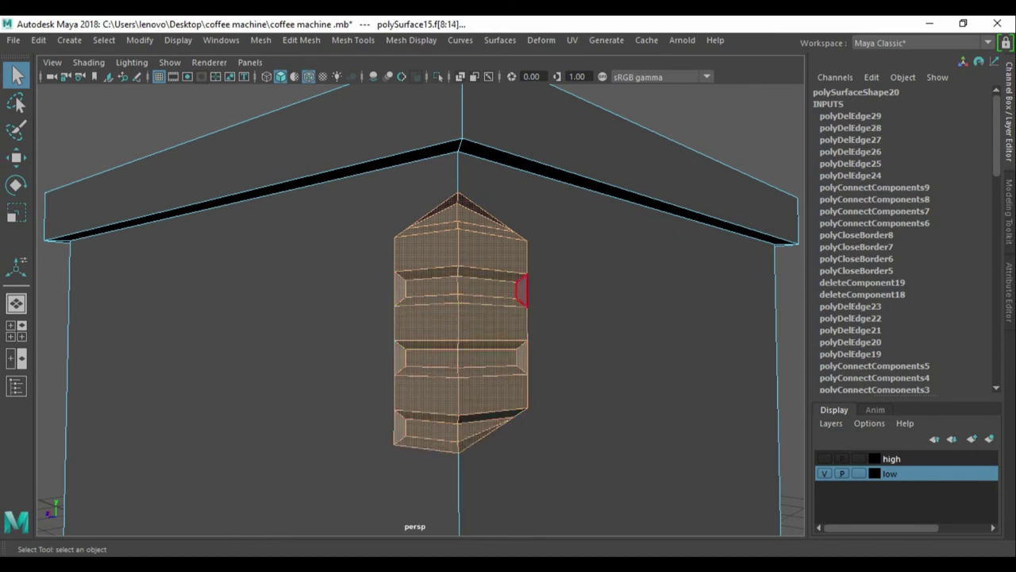
{"action": "key", "text": "Delete"}
{"action": "right_click_drag", "start_coordinate": [535, 262], "coordinate": [564, 291], "text": "shift"}
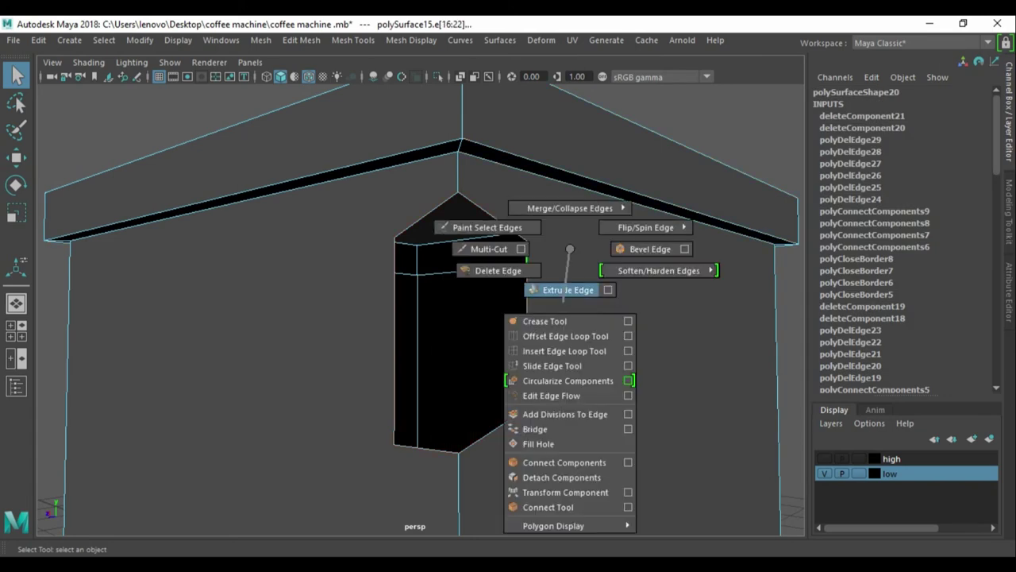
{"action": "left_click", "coordinate": [556, 181]}
{"action": "right_click_drag", "start_coordinate": [494, 298], "coordinate": [588, 206], "text": "shift"}
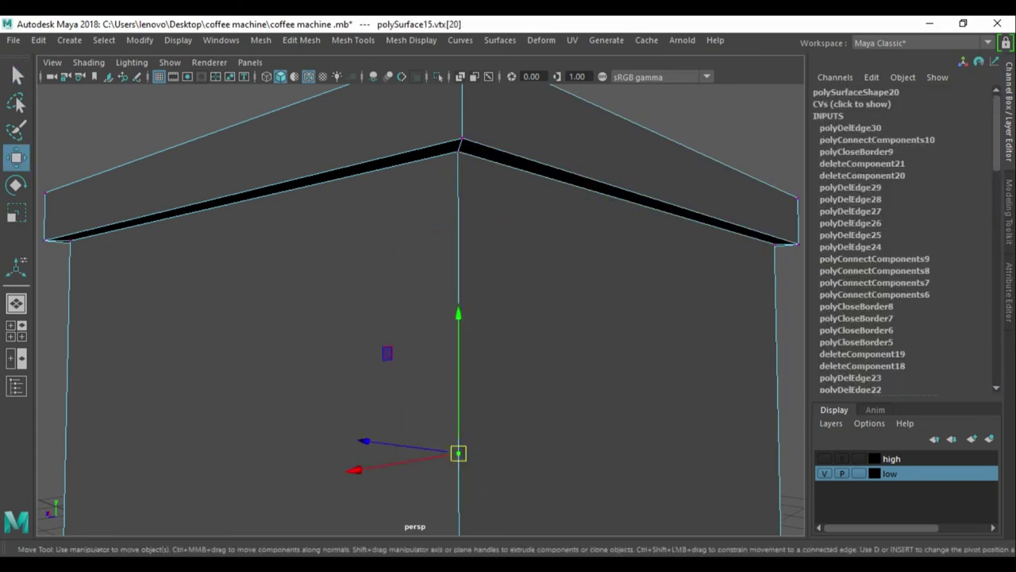
{"action": "scroll", "coordinate": [421, 318], "scroll_direction": "down", "scroll_amount": 5}
{"action": "key", "text": "F8"}
{"action": "left_click_drag", "start_coordinate": [397, 318], "coordinate": [493, 286], "text": "alt"}
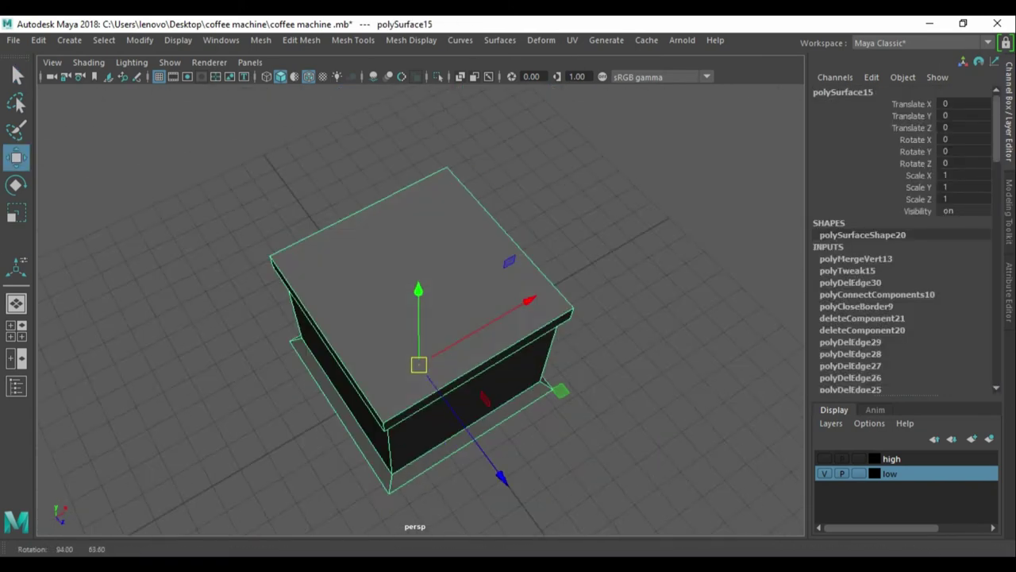
{"action": "left_click", "coordinate": [675, 159]}
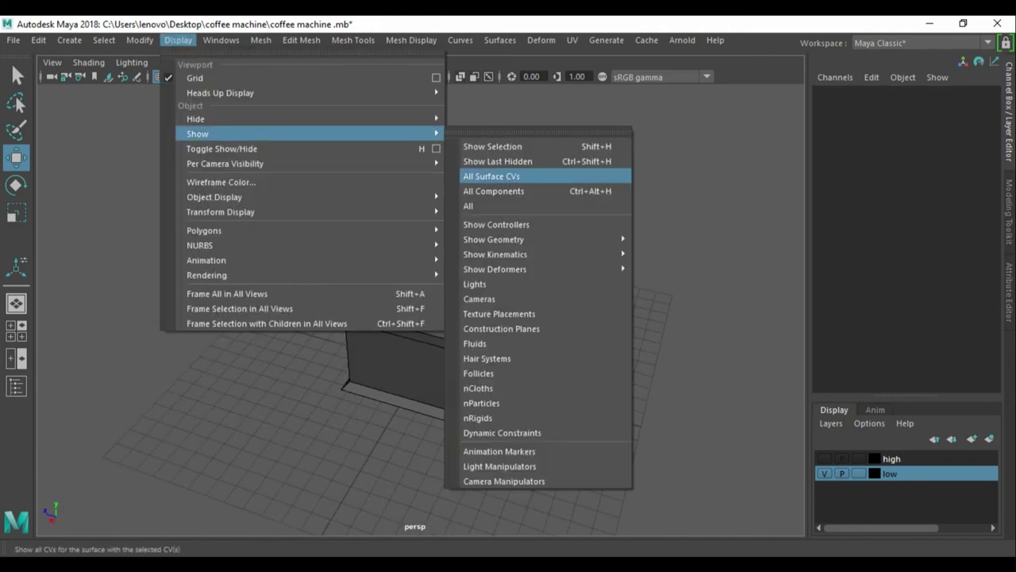
Isolate and frame the knob on its own.
{"action": "left_click", "coordinate": [373, 425]}
{"action": "key", "text": "ctrl+1"}
{"action": "key", "text": "f"}
{"action": "left_click_drag", "start_coordinate": [397, 318], "coordinate": [476, 302], "text": "alt"}
{"action": "key", "text": "F10"}
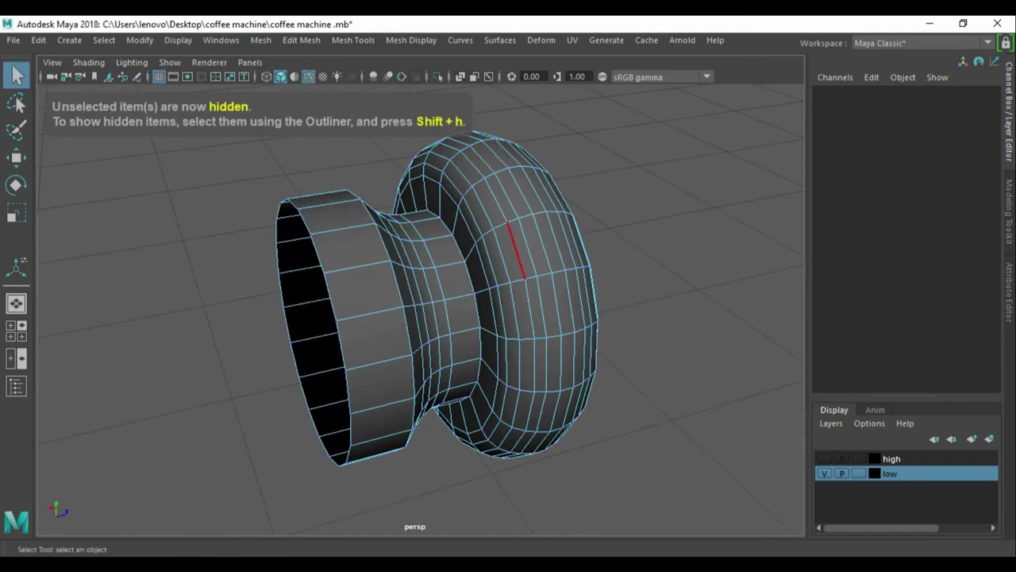
{"action": "scroll", "coordinate": [450, 327], "scroll_direction": "up", "scroll_amount": 3}
Collapse two edge rings on the knob's rounded rim.
{"action": "right_click_drag", "start_coordinate": [306, 193], "coordinate": [310, 199], "text": "shift"}
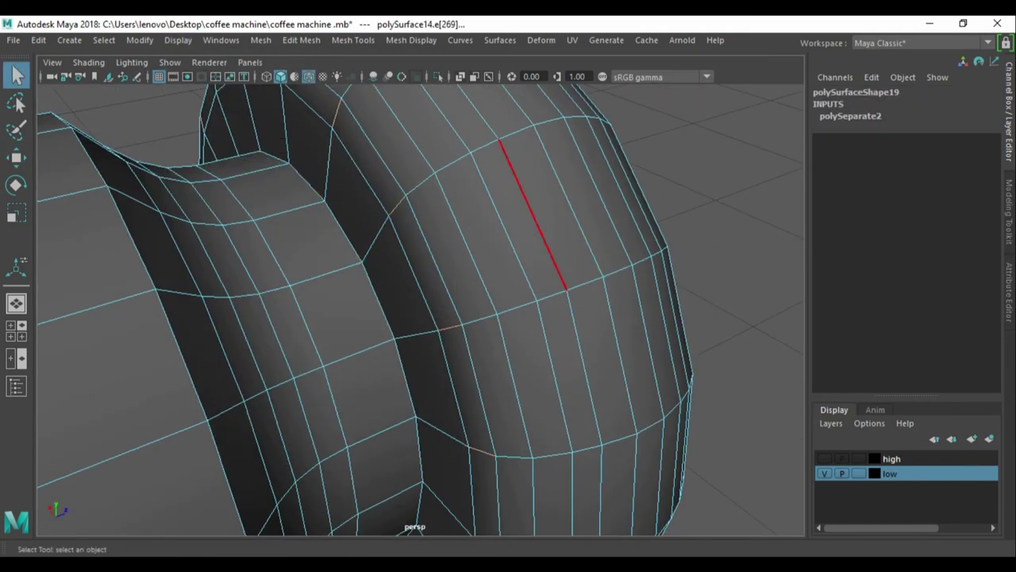
{"action": "key", "text": "g"}
{"action": "left_click_drag", "start_coordinate": [397, 318], "coordinate": [516, 318], "text": "alt"}
{"action": "left_click", "coordinate": [319, 239]}
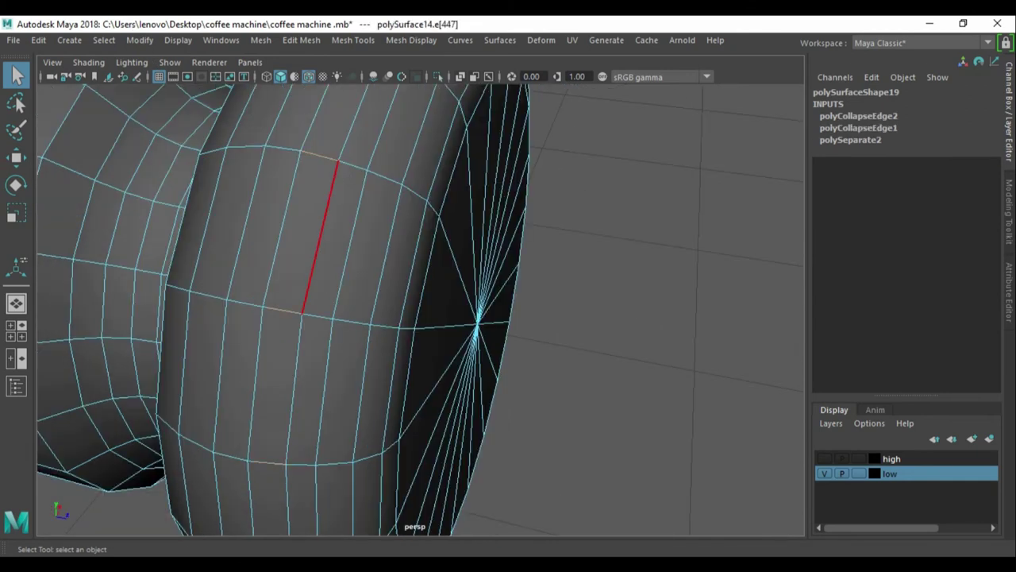
{"action": "right_click_drag", "start_coordinate": [481, 254], "coordinate": [571, 276], "text": "shift"}
{"action": "mouse_move", "coordinate": [572, 276]}
{"action": "left_mouse_down", "text": "alt"}
{"action": "mouse_move", "coordinate": [445, 302]}
{"action": "mouse_move", "coordinate": [392, 233]}
{"action": "left_mouse_up", "text": "alt"}
Connect vertices with straight edges across the knob's cap, upper and lower halves.
{"action": "key", "text": "F9"}
{"action": "left_click_drag", "start_coordinate": [413, 317], "coordinate": [374, 182], "text": "alt"}
{"action": "right_click_drag", "start_coordinate": [374, 182], "coordinate": [374, 286], "text": "shift"}
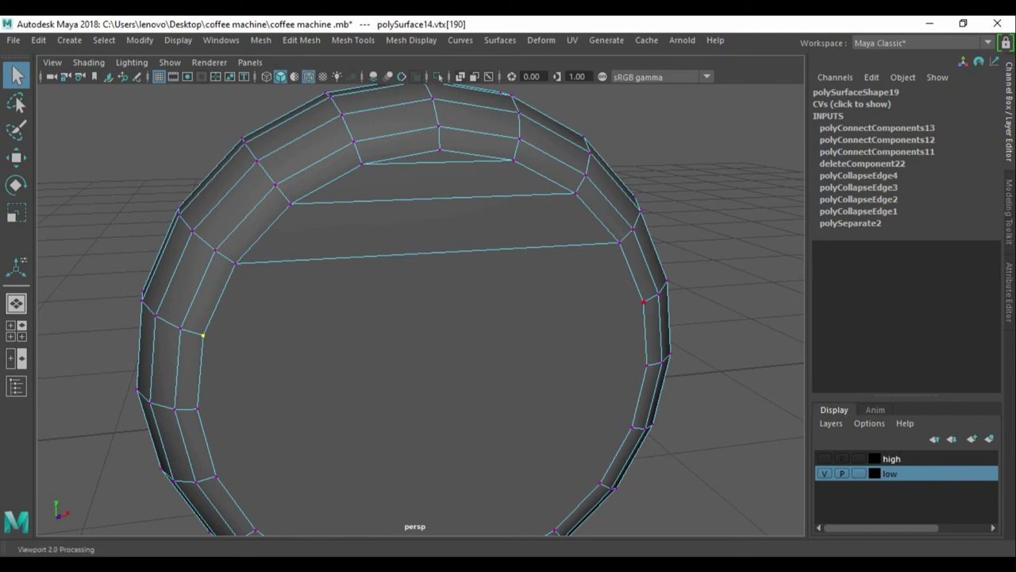
{"action": "left_click_drag", "start_coordinate": [445, 317], "coordinate": [445, 238], "text": "alt"}
{"action": "left_click", "coordinate": [642, 256], "text": "shift"}
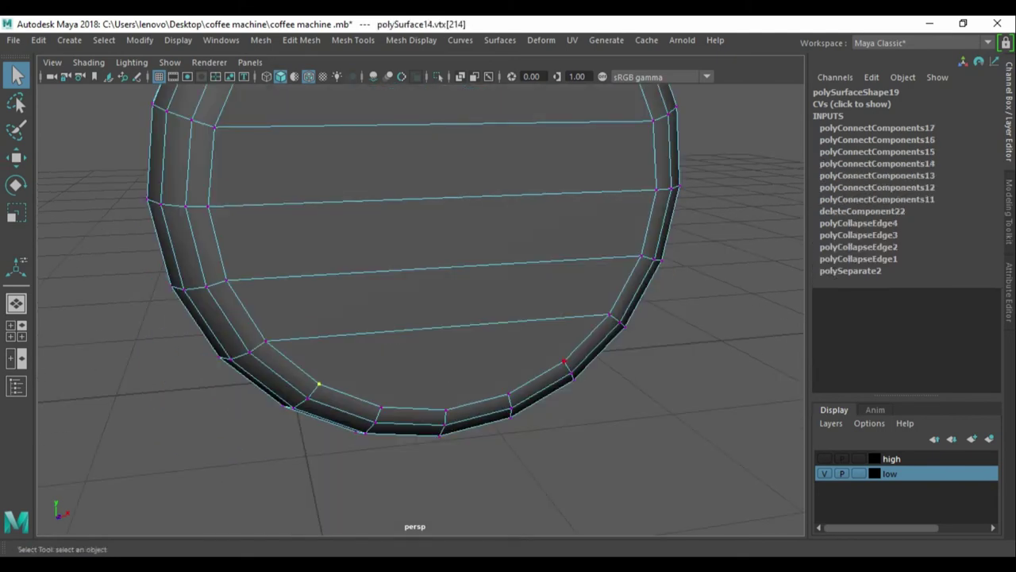
{"action": "key", "text": "F8"}
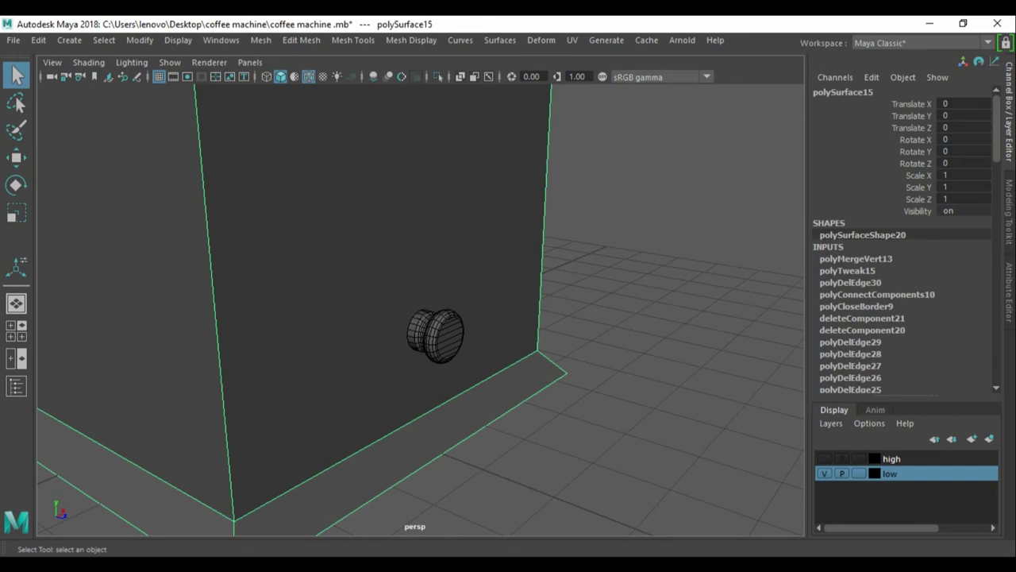
Isolate the bowl and select an edge on its opening rim.
{"action": "scroll", "coordinate": [420, 310], "scroll_direction": "down", "scroll_amount": 5}
{"action": "left_click", "coordinate": [363, 182]}
{"action": "key", "text": "ctrl+1"}
{"action": "left_click_drag", "start_coordinate": [419, 317], "coordinate": [445, 318], "text": "alt"}
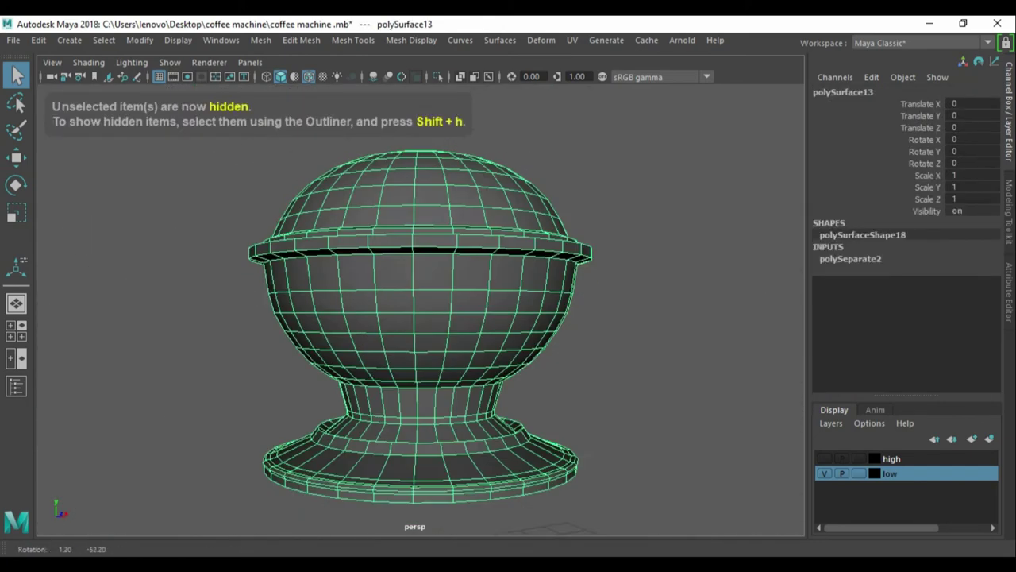
{"action": "scroll", "coordinate": [419, 318], "scroll_direction": "up", "scroll_amount": 3}
{"action": "scroll", "coordinate": [419, 318], "scroll_direction": "up", "scroll_amount": 2}
{"action": "key", "text": "F10"}
{"action": "scroll", "coordinate": [419, 317], "scroll_direction": "up", "scroll_amount": 2}
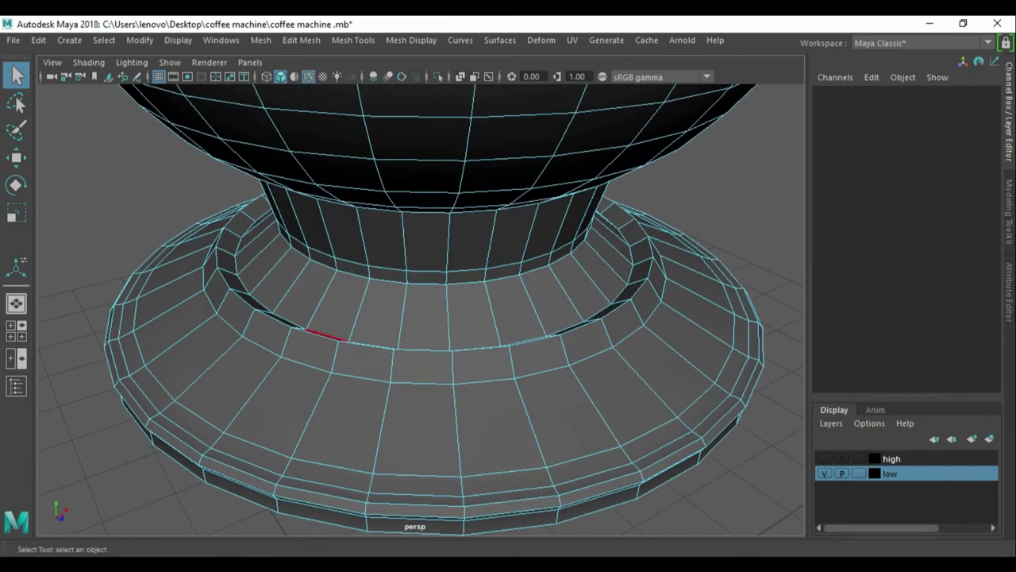
{"action": "left_click", "coordinate": [444, 294]}
{"action": "scroll", "coordinate": [445, 294], "scroll_direction": "down", "scroll_amount": 3}
{"action": "left_click_drag", "start_coordinate": [442, 301], "coordinate": [442, 238], "text": "alt"}
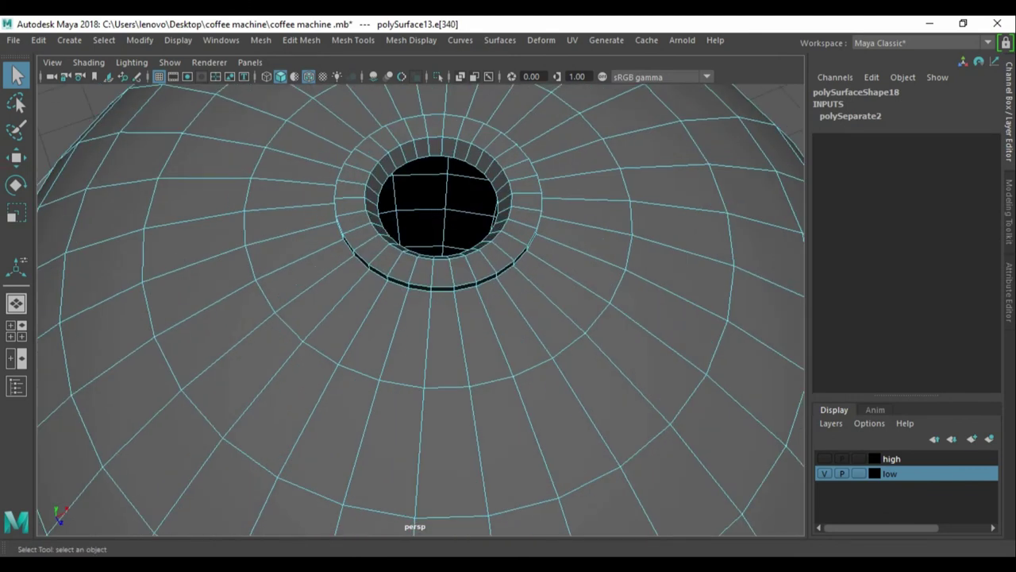
{"action": "scroll", "coordinate": [367, 246], "scroll_direction": "up", "scroll_amount": 3}
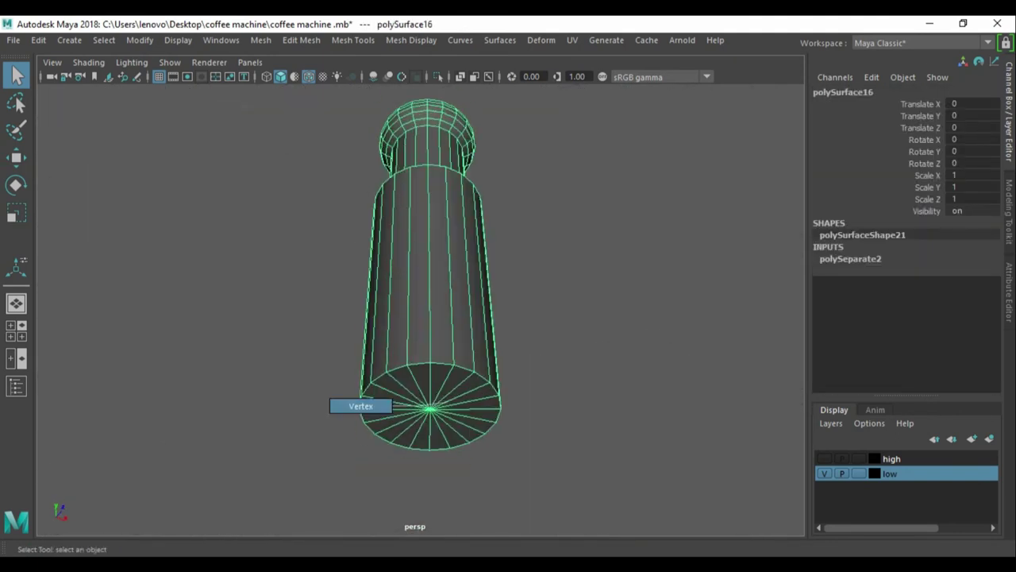
Rework the knob cap's ring vertices, then restore all pieces and frame the crank arm.
{"action": "left_click_drag", "start_coordinate": [347, 118], "coordinate": [544, 300]}
{"action": "key", "text": "f"}
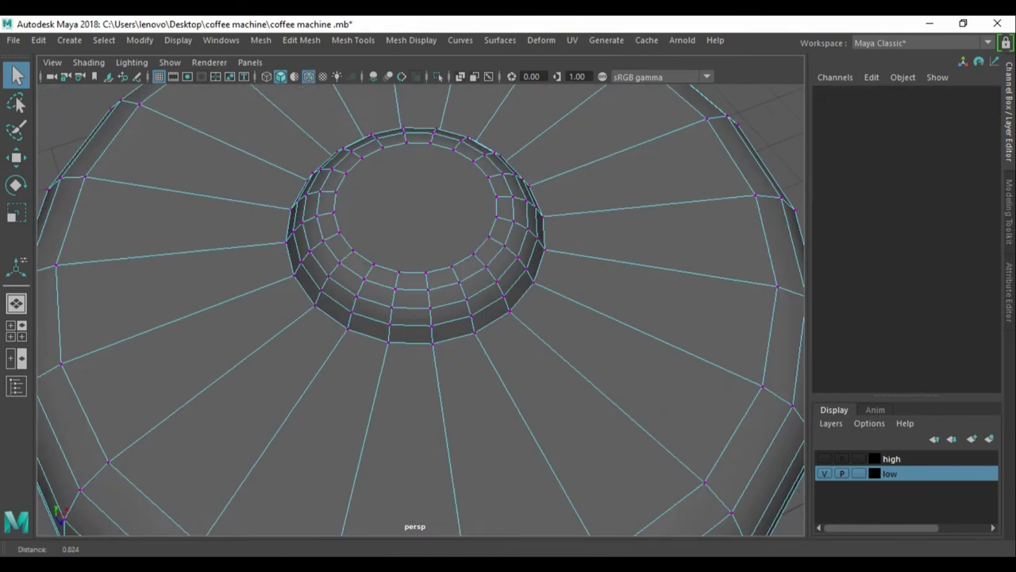
{"action": "left_click", "coordinate": [350, 231]}
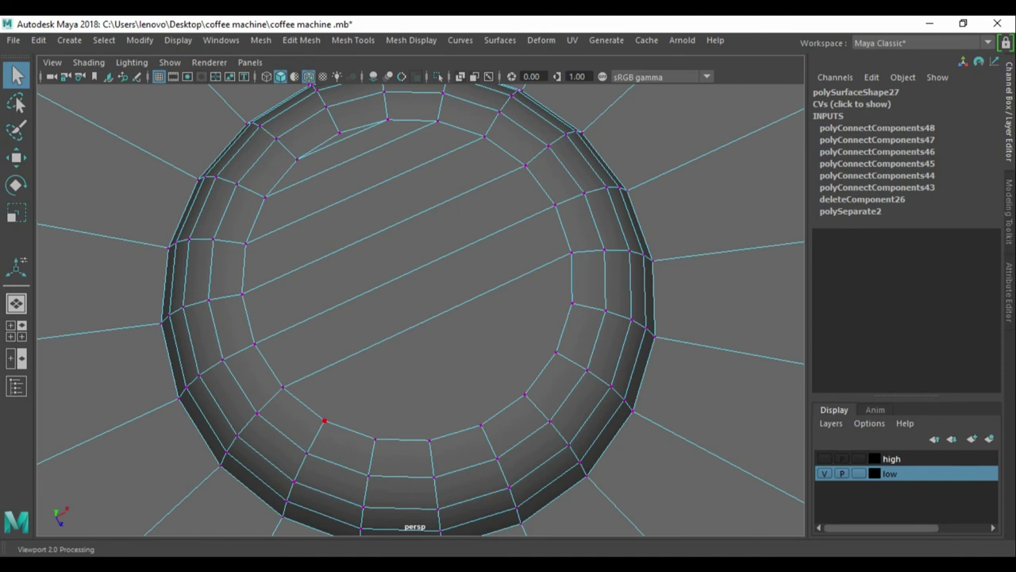
{"action": "key", "text": "F8"}
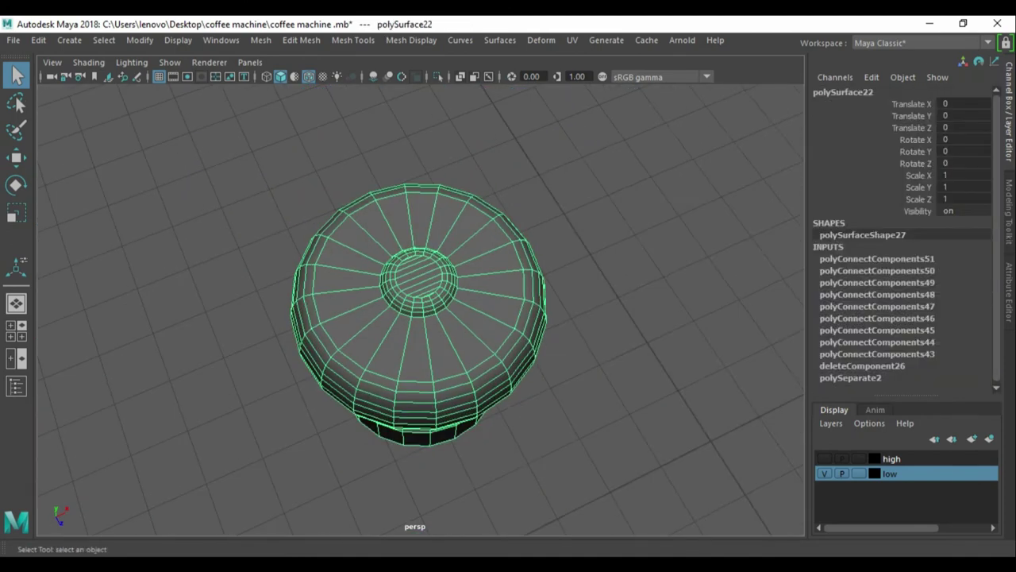
{"action": "key", "text": "ctrl+1"}
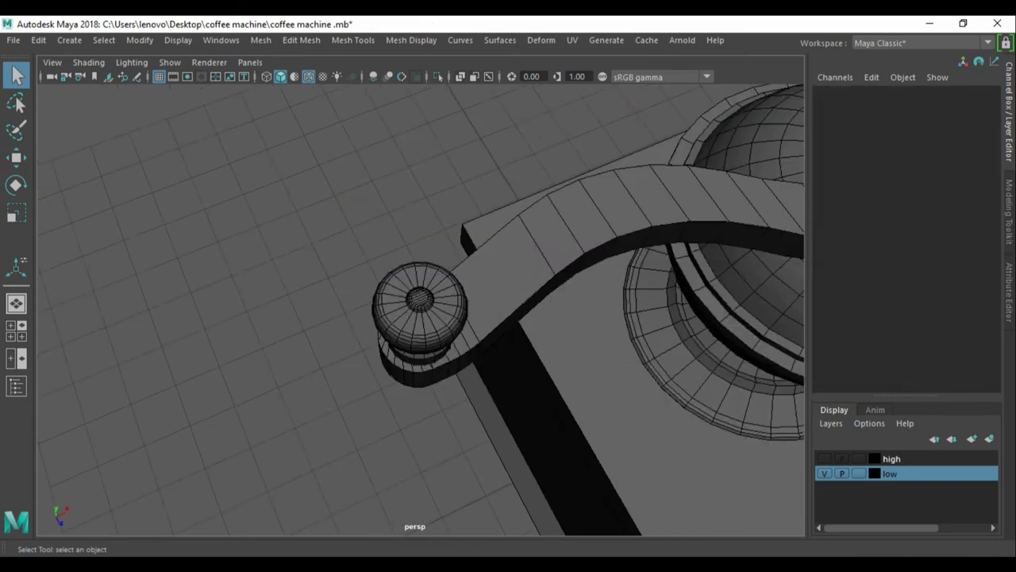
{"action": "key", "text": "ctrl+1"}
{"action": "key", "text": "f"}
{"action": "key", "text": "F9"}
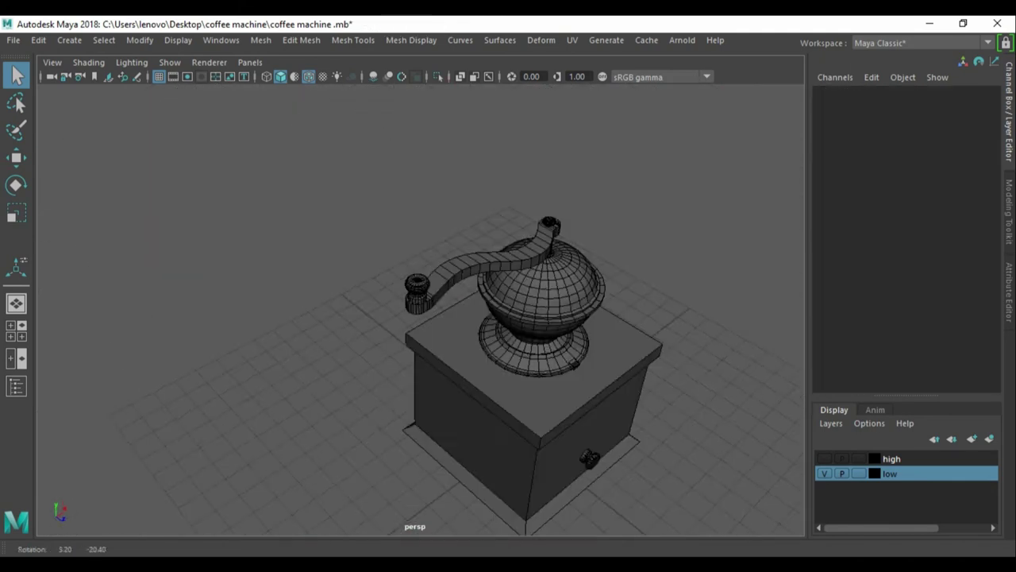
Isolate the crank arm and even out the edge flow along its bend.
{"action": "key", "text": "alt+h"}
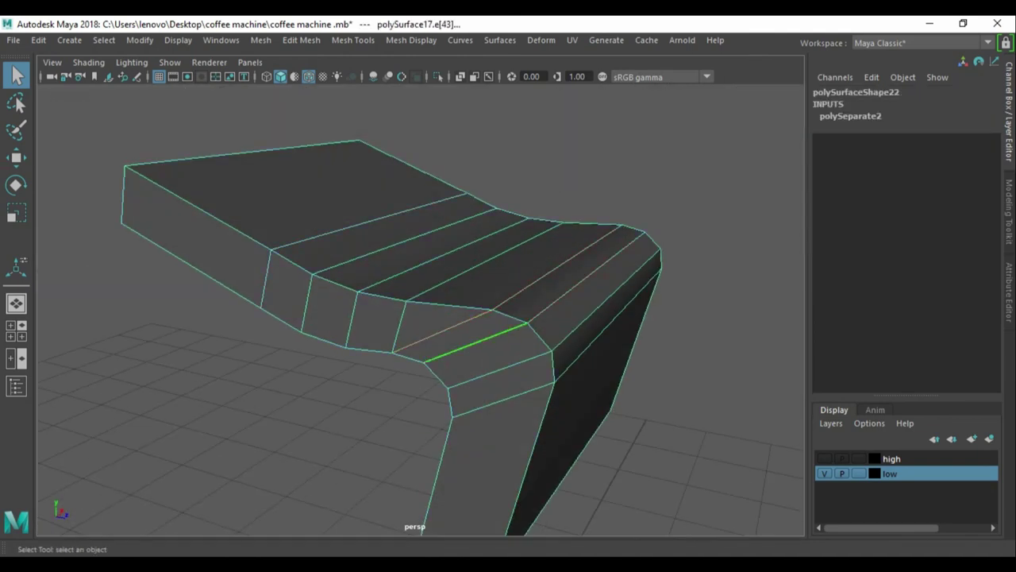
{"action": "right_click_drag", "start_coordinate": [421, 206], "coordinate": [413, 342], "text": "shift"}
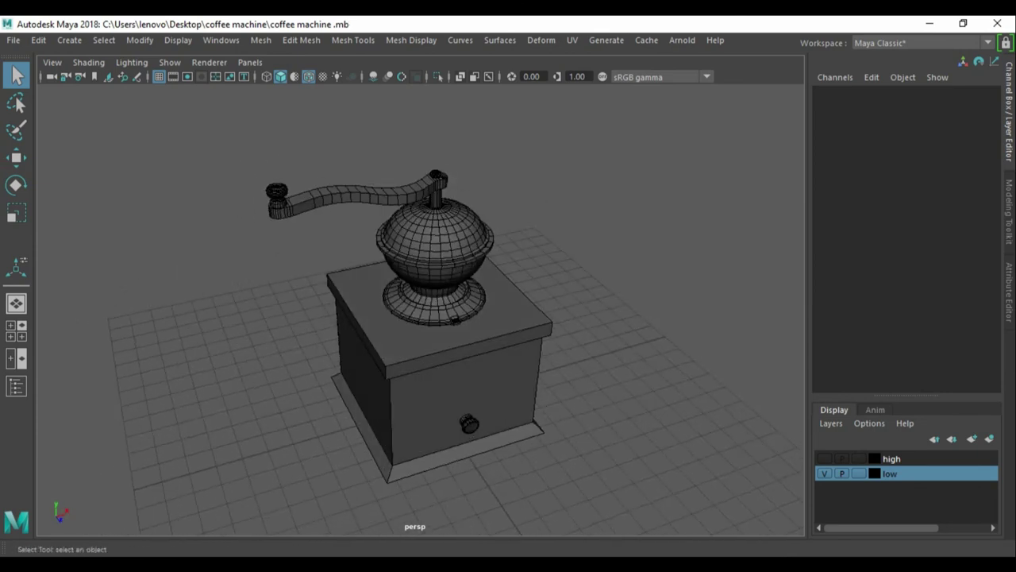
{"action": "right_click_drag", "start_coordinate": [567, 342], "coordinate": [567, 318]}
Isolate the base box, planar-map and unfold its UVs, then unhide the other grinder parts.
{"action": "left_click", "coordinate": [436, 358]}
{"action": "key", "text": "alt+h"}
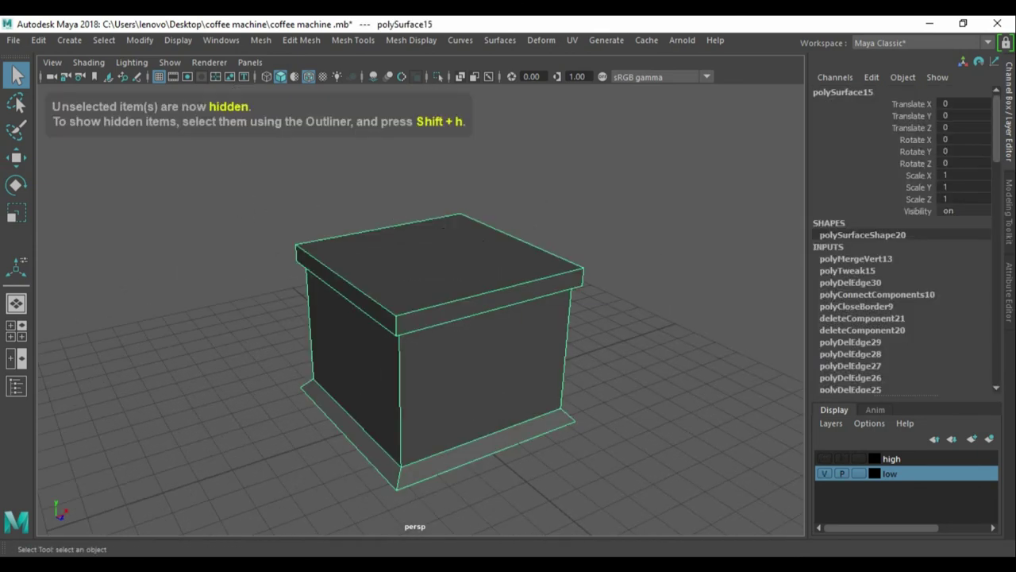
{"action": "left_click", "coordinate": [659, 415]}
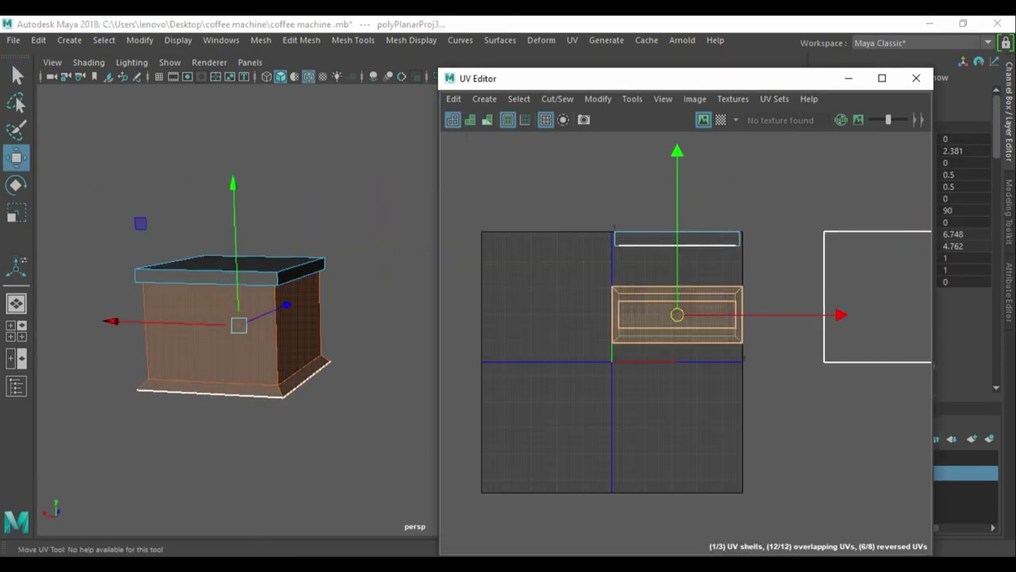
{"action": "right_click_drag", "start_coordinate": [273, 272], "coordinate": [696, 277], "text": "shift"}
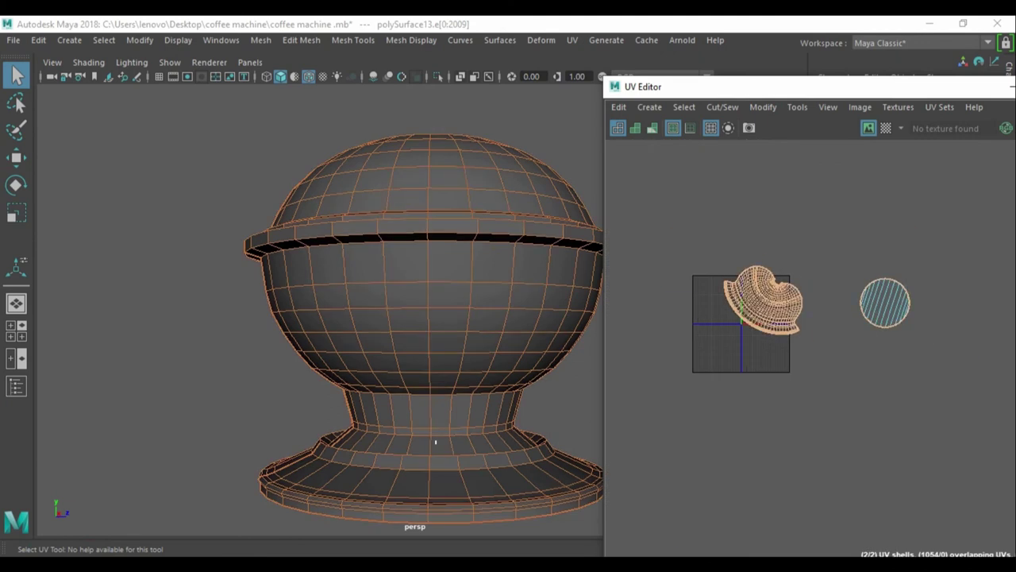
{"action": "key", "text": "ctrl+shift+h"}
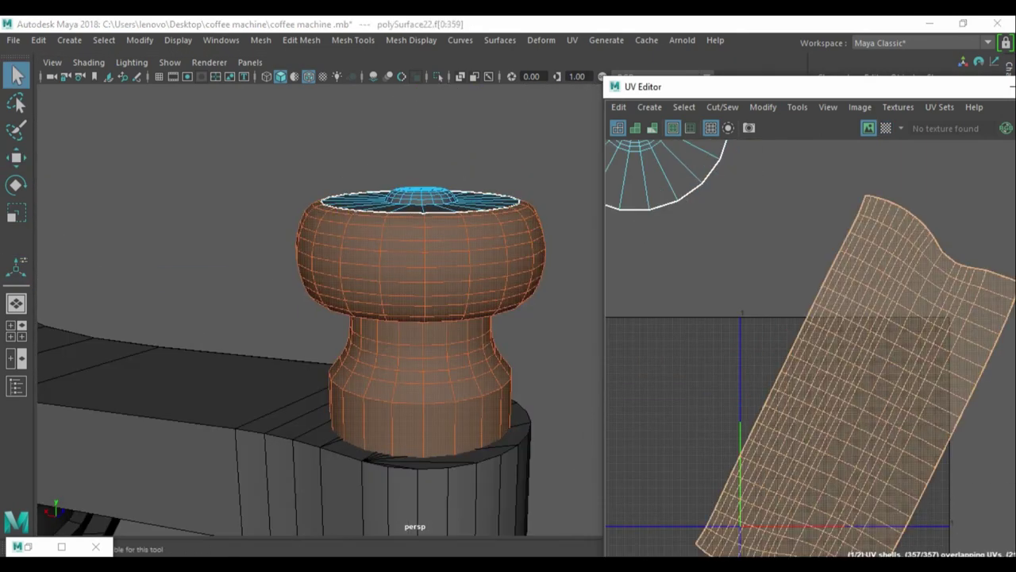
Frame the whole grinder in the viewport.
{"action": "key", "text": "a"}
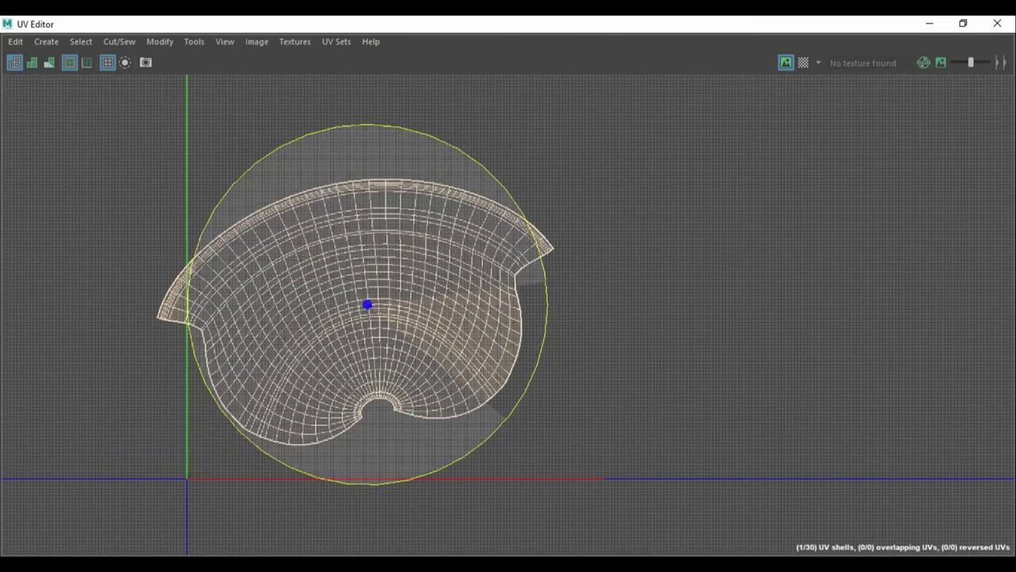
Move the bowl shell against the left edge of the 0–1 tile.
{"action": "key", "text": "w"}
{"action": "scroll", "coordinate": [365, 302], "scroll_direction": "up", "scroll_amount": 2}
{"action": "left_click_drag", "start_coordinate": [730, 243], "coordinate": [675, 243]}
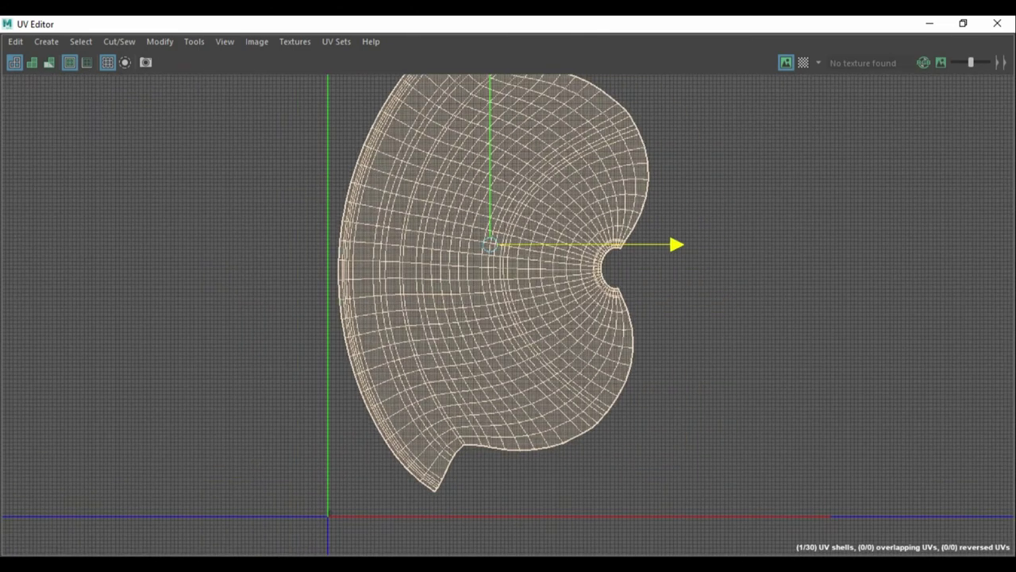
{"action": "left_click_drag", "start_coordinate": [495, 87], "coordinate": [489, 112]}
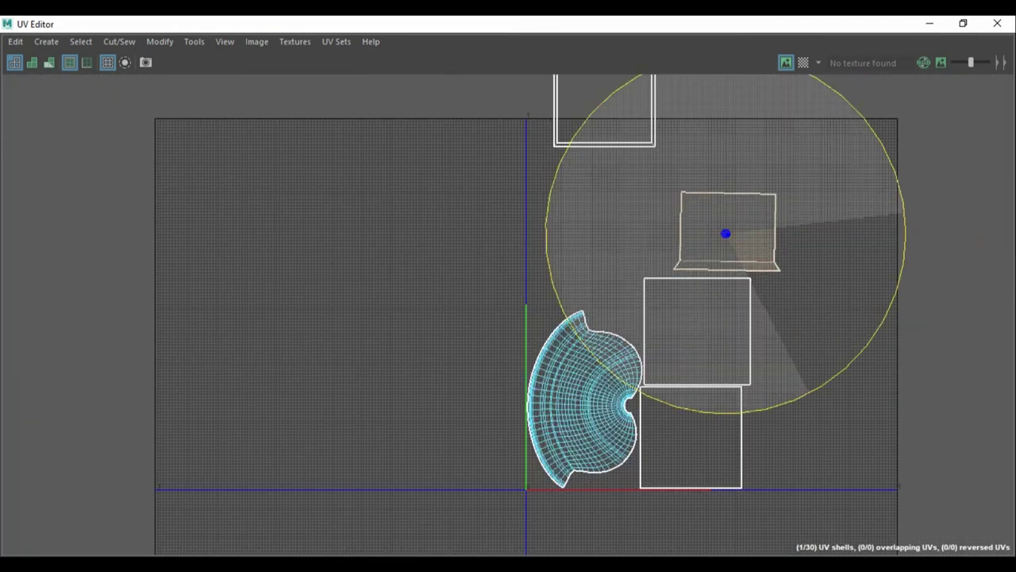
Place the flapped shell beside the square shells and butt the square shell against its neighbour.
{"action": "key", "text": "w"}
{"action": "left_click_drag", "start_coordinate": [874, 234], "coordinate": [733, 234]}
{"action": "scroll", "coordinate": [569, 238], "scroll_direction": "up", "scroll_amount": 3}
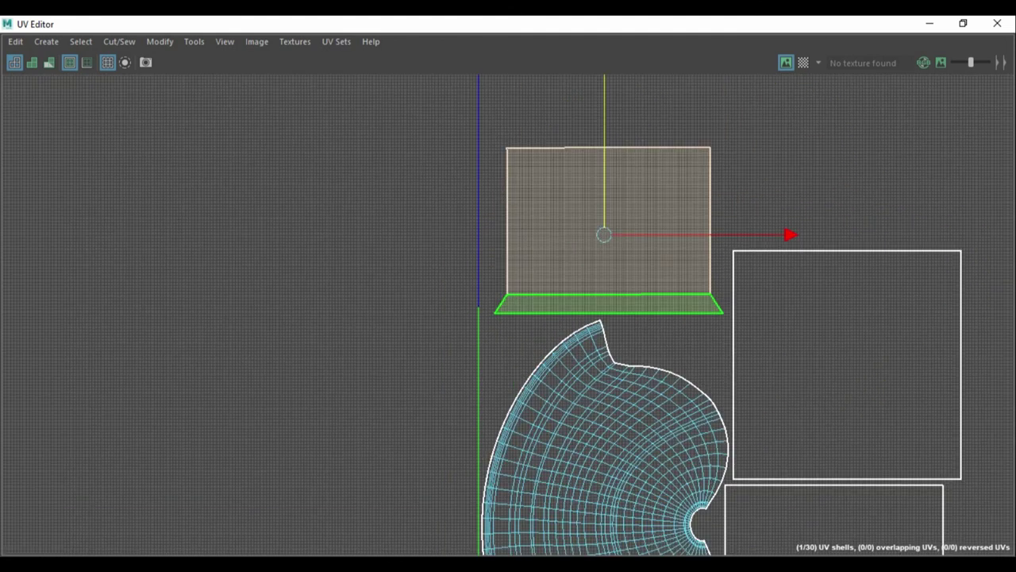
{"action": "scroll", "coordinate": [569, 238], "scroll_direction": "up", "scroll_amount": 3}
{"action": "scroll", "coordinate": [427, 332], "scroll_direction": "down", "scroll_amount": 2}
{"action": "scroll", "coordinate": [427, 332], "scroll_direction": "down", "scroll_amount": 5}
{"action": "scroll", "coordinate": [427, 332], "scroll_direction": "down", "scroll_amount": 1}
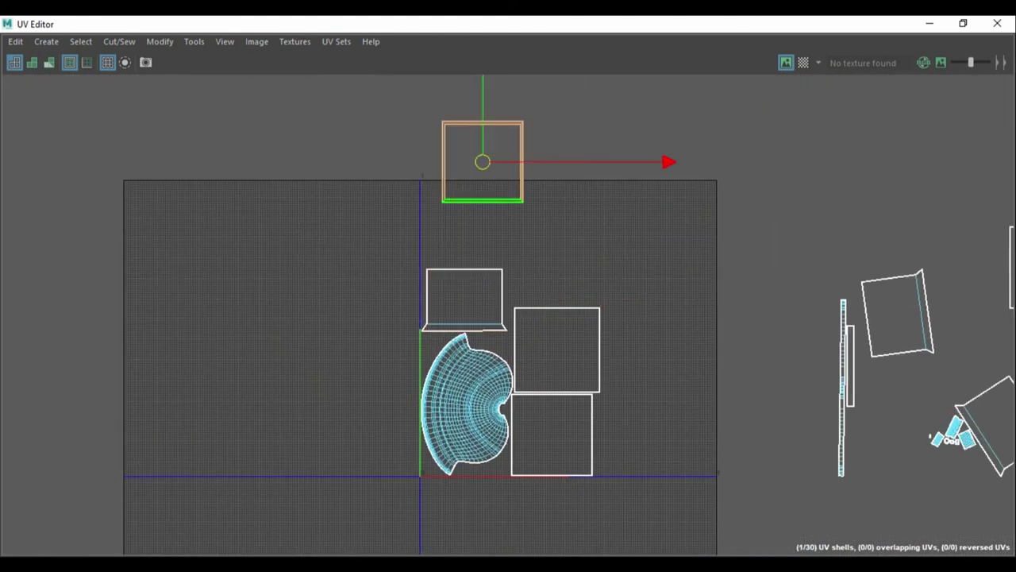
{"action": "left_click_drag", "start_coordinate": [598, 162], "coordinate": [649, 411]}
{"action": "key", "text": "f"}
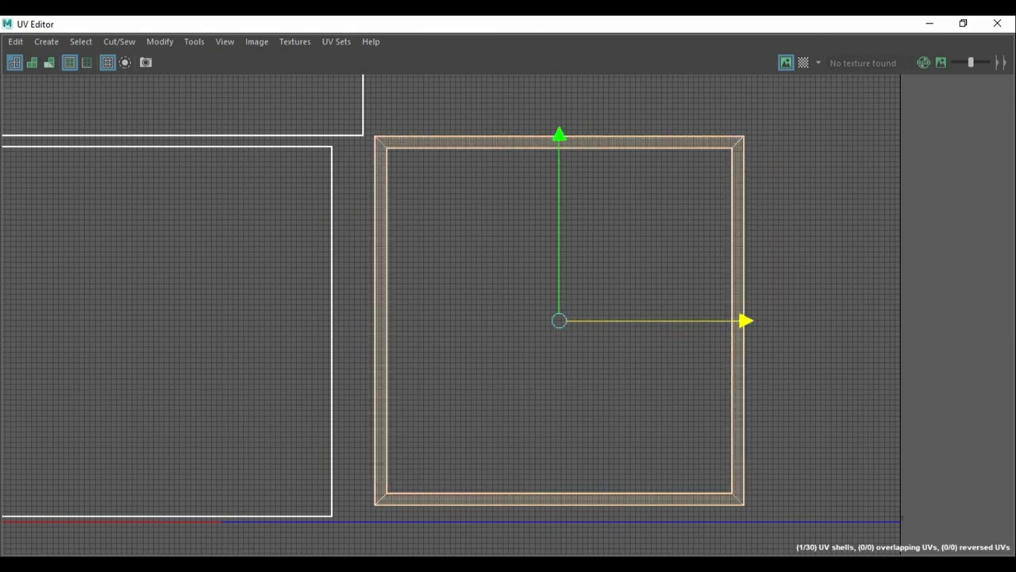
{"action": "middle_click_drag", "start_coordinate": [520, 315], "coordinate": [670, 267], "text": "alt"}
{"action": "left_click_drag", "start_coordinate": [762, 267], "coordinate": [744, 268]}
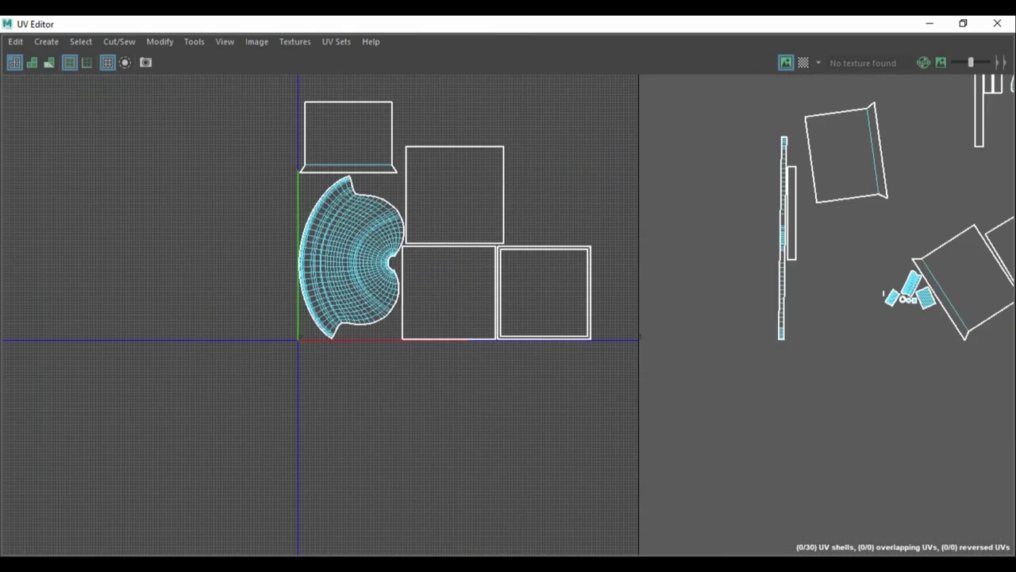
Bring the outside flapped shell into the tile, stand it upright and rest it above the squares.
{"action": "left_click", "coordinate": [843, 152]}
{"action": "left_click_drag", "start_coordinate": [843, 153], "coordinate": [541, 155]}
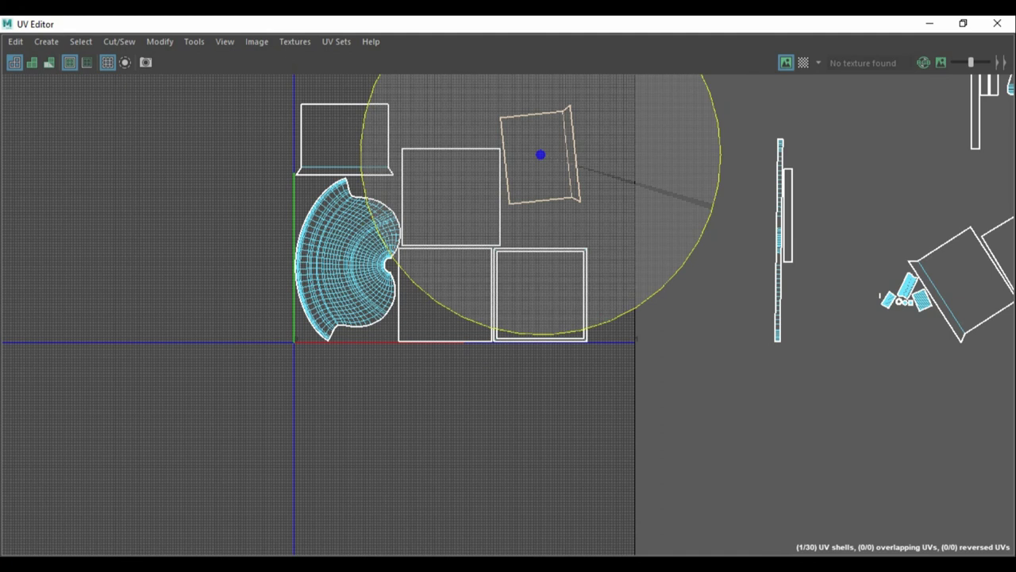
{"action": "left_click_drag", "start_coordinate": [711, 205], "coordinate": [474, 322]}
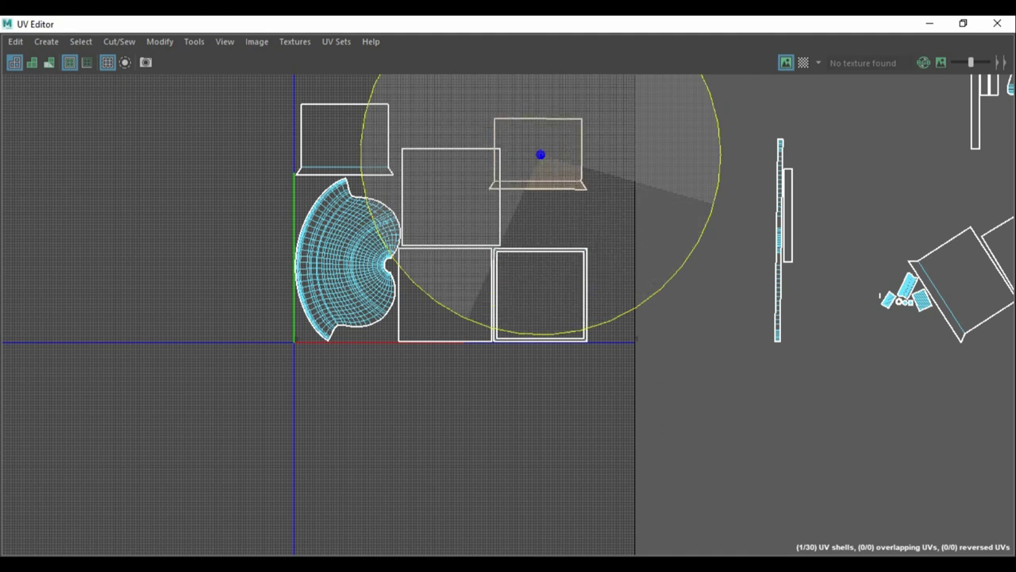
{"action": "key", "text": "w"}
{"action": "mouse_move", "coordinate": [540, 155]}
{"action": "left_mouse_down"}
{"action": "mouse_move", "coordinate": [540, 291]}
{"action": "mouse_move", "coordinate": [509, 90]}
{"action": "left_mouse_up"}
{"action": "scroll", "coordinate": [567, 297], "scroll_direction": "up", "scroll_amount": 5}
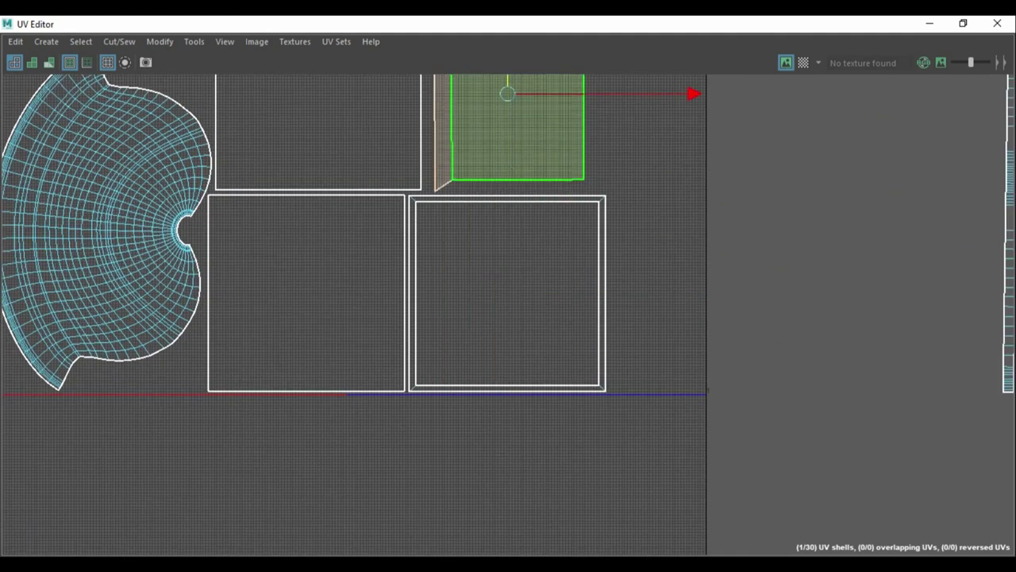
{"action": "scroll", "coordinate": [508, 159], "scroll_direction": "up", "scroll_amount": 3}
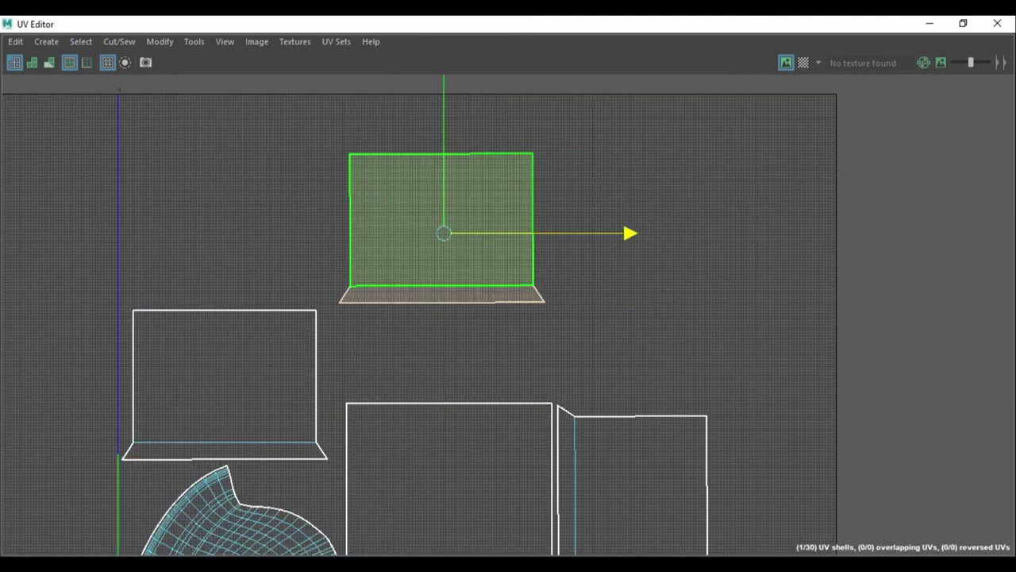
{"action": "left_click_drag", "start_coordinate": [444, 159], "coordinate": [444, 251]}
{"action": "scroll", "coordinate": [441, 270], "scroll_direction": "up", "scroll_amount": 5}
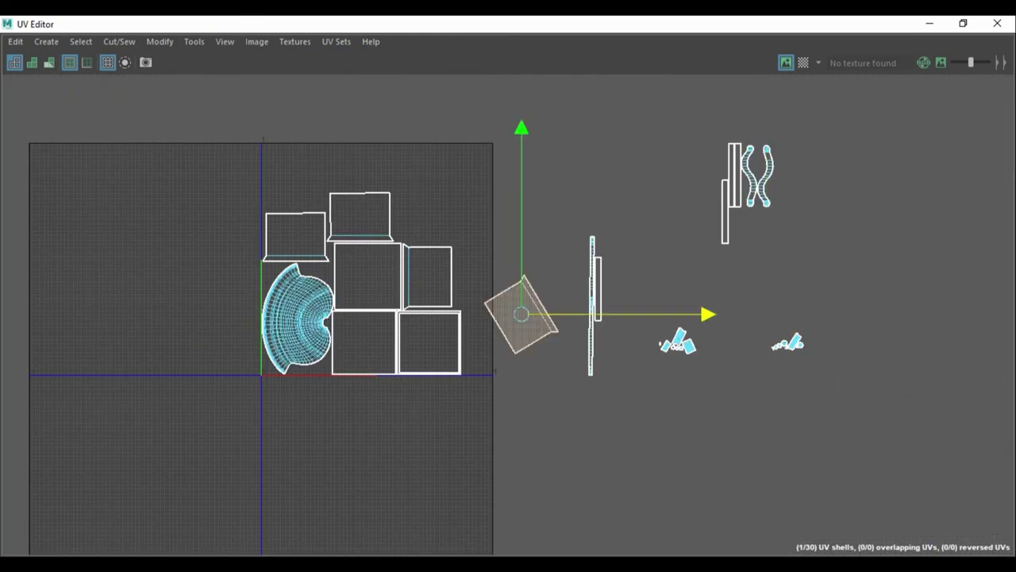
Rotate the next flapped shell upright, then a quarter turn counter-clockwise.
{"action": "left_click_drag", "start_coordinate": [556, 290], "coordinate": [262, 238]}
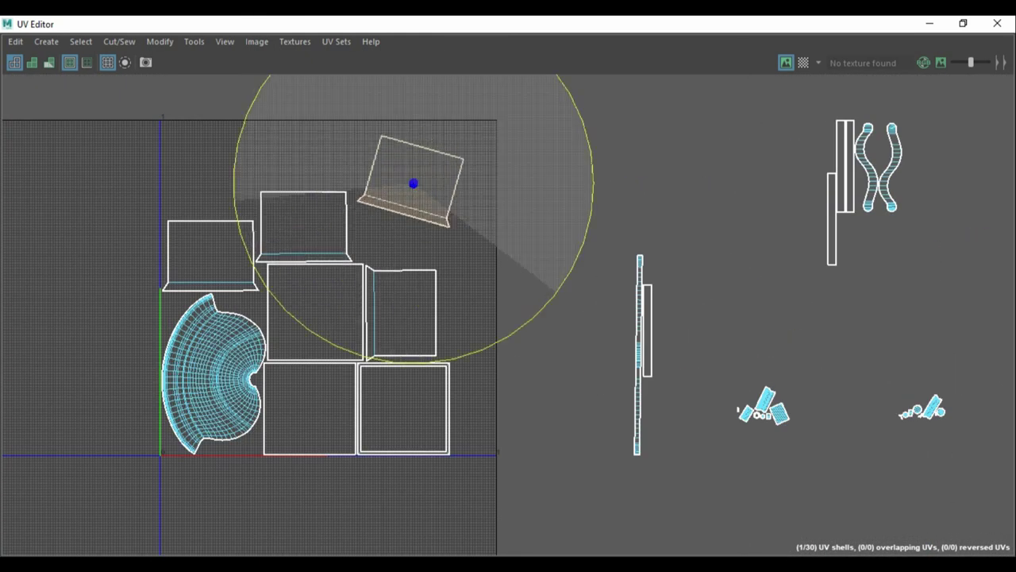
{"action": "left_click_drag", "start_coordinate": [556, 290], "coordinate": [492, 421]}
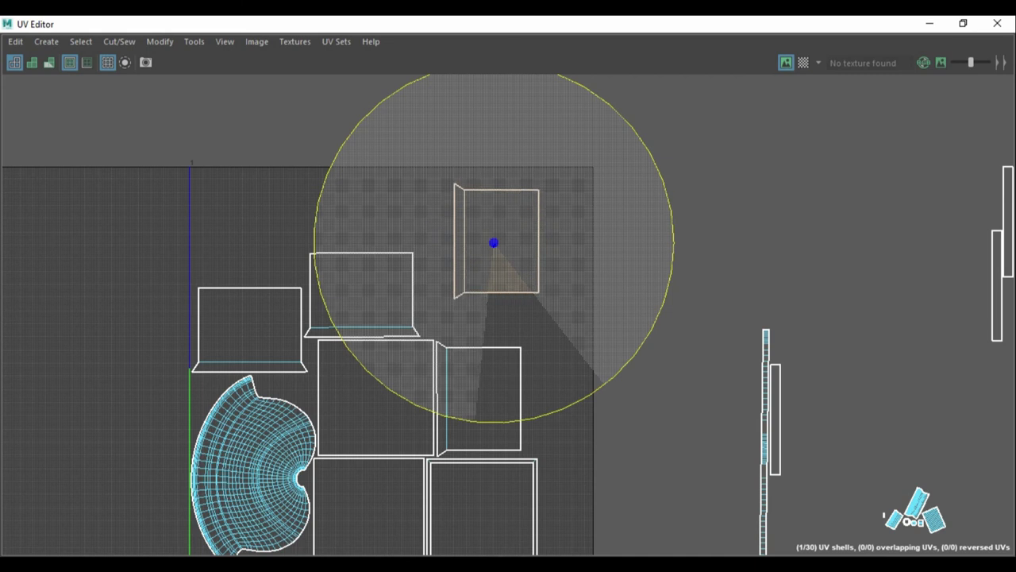
{"action": "key", "text": "w"}
{"action": "scroll", "coordinate": [473, 199], "scroll_direction": "up", "scroll_amount": 3}
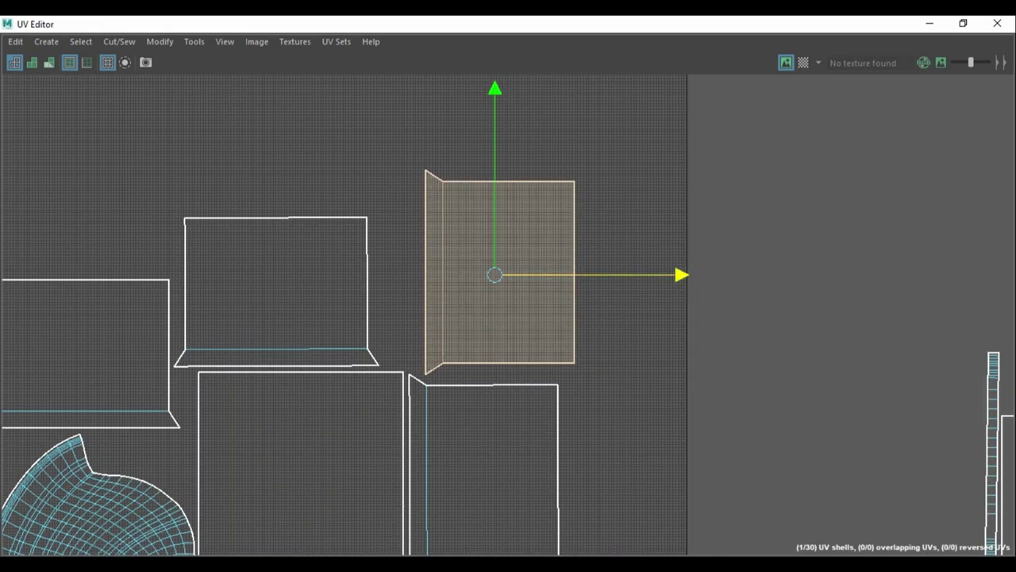
{"action": "key", "text": "ctrl+alt+Left"}
{"action": "scroll", "coordinate": [395, 310], "scroll_direction": "up", "scroll_amount": 3}
{"action": "middle_click_drag", "start_coordinate": [476, 262], "coordinate": [477, 284], "text": "alt"}
{"action": "scroll", "coordinate": [343, 422], "scroll_direction": "up", "scroll_amount": 5}
{"action": "scroll", "coordinate": [443, 369], "scroll_direction": "down", "scroll_amount": 2}
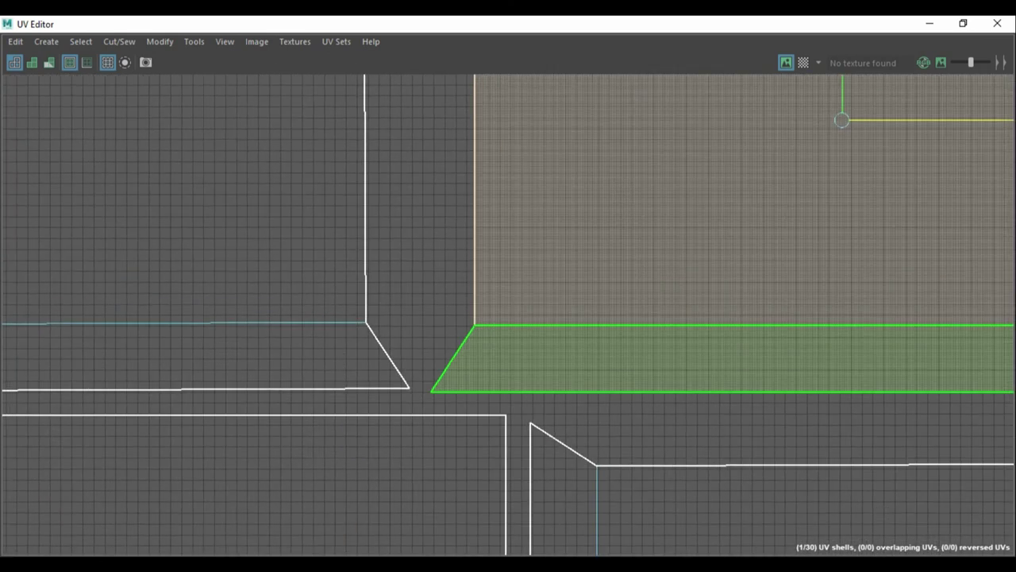
{"action": "scroll", "coordinate": [443, 369], "scroll_direction": "down", "scroll_amount": 5}
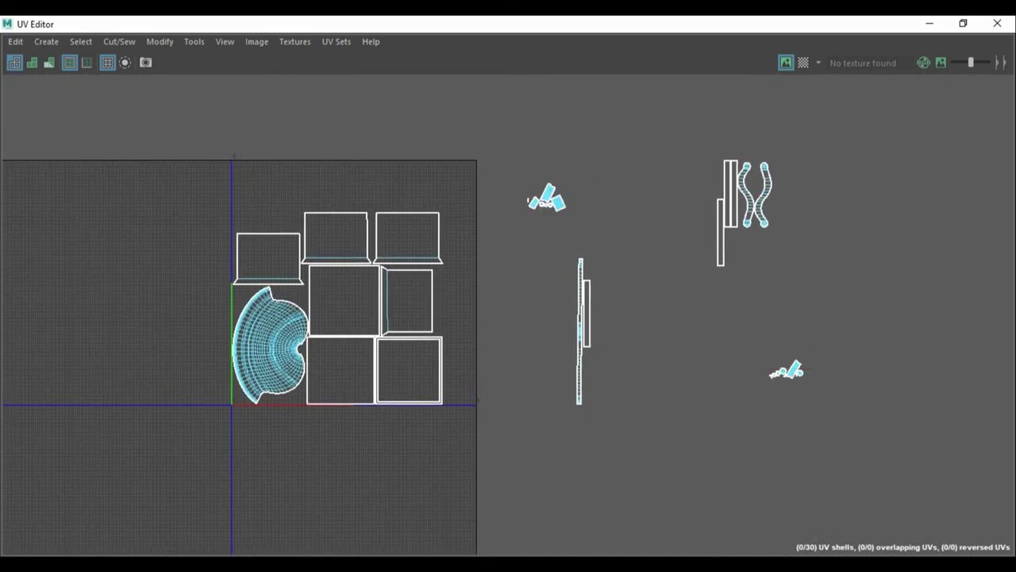
Turn the three strip shells horizontal and move them into the tile's upper area.
{"action": "left_click", "coordinate": [353, 290]}
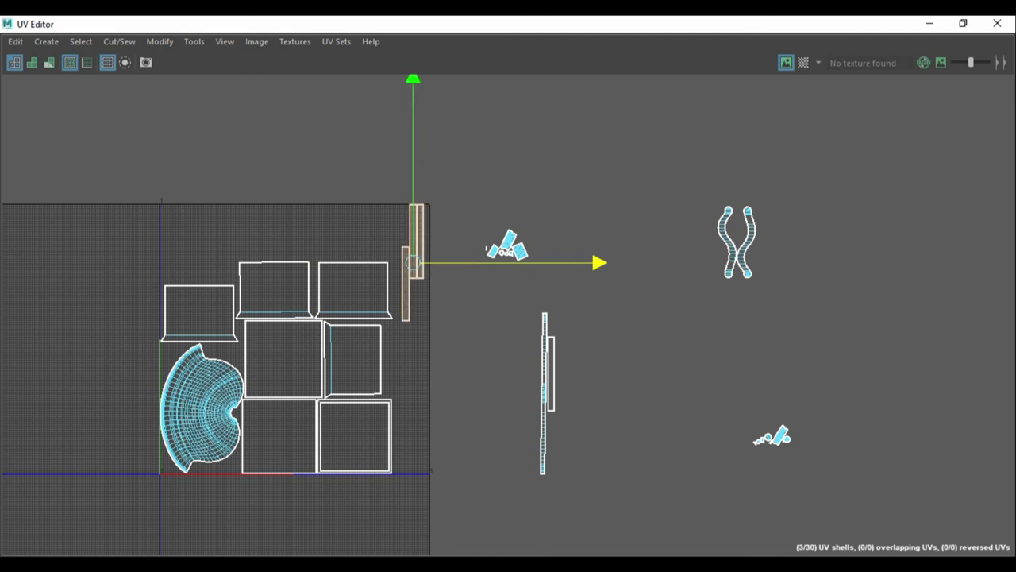
{"action": "key", "text": "ctrl+alt+r"}
{"action": "scroll", "coordinate": [129, 325], "scroll_direction": "up", "scroll_amount": 2}
{"action": "scroll", "coordinate": [72, 216], "scroll_direction": "up", "scroll_amount": 5}
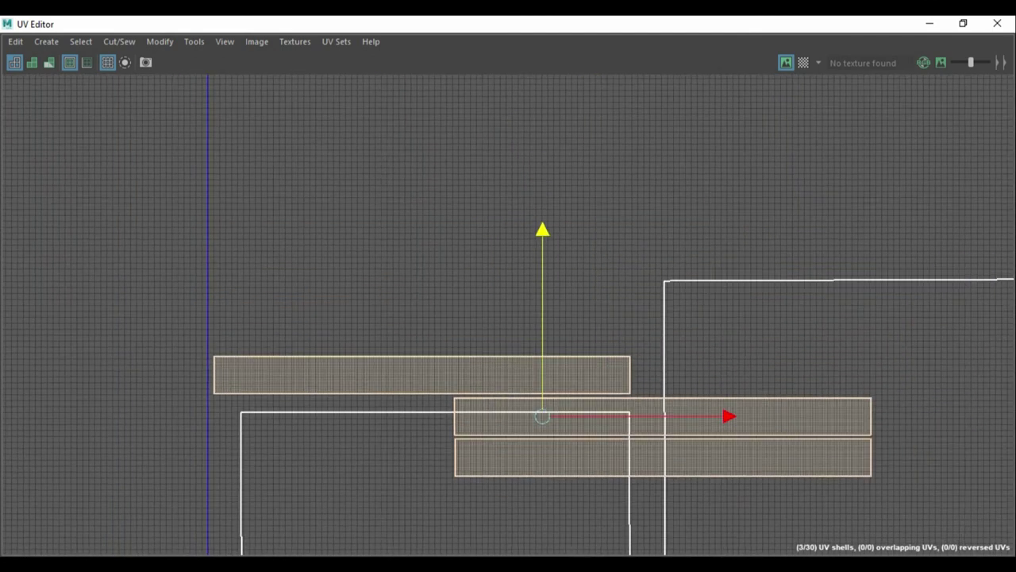
{"action": "scroll", "coordinate": [334, 205], "scroll_direction": "up", "scroll_amount": 1}
{"action": "scroll", "coordinate": [334, 204], "scroll_direction": "up", "scroll_amount": 2}
{"action": "mouse_move", "coordinate": [948, 352]}
{"action": "left_mouse_down"}
{"action": "mouse_move", "coordinate": [691, 93]}
{"action": "mouse_move", "coordinate": [689, 109]}
{"action": "left_mouse_up"}
{"action": "scroll", "coordinate": [509, 318], "scroll_direction": "up", "scroll_amount": 1}
Raise one thin strip shell higher along the top of the tile.
{"action": "left_click", "coordinate": [762, 147]}
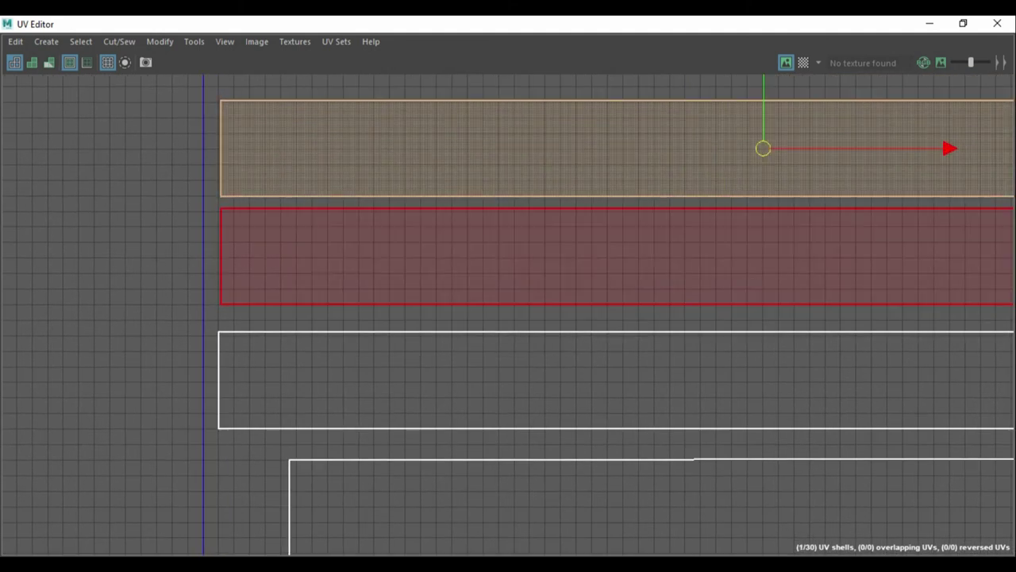
{"action": "left_click_drag", "start_coordinate": [762, 148], "coordinate": [762, 128]}
{"action": "left_click", "coordinate": [762, 190]}
{"action": "scroll", "coordinate": [619, 213], "scroll_direction": "down", "scroll_amount": 2}
{"action": "scroll", "coordinate": [618, 213], "scroll_direction": "down", "scroll_amount": 2}
{"action": "scroll", "coordinate": [619, 213], "scroll_direction": "down", "scroll_amount": 2}
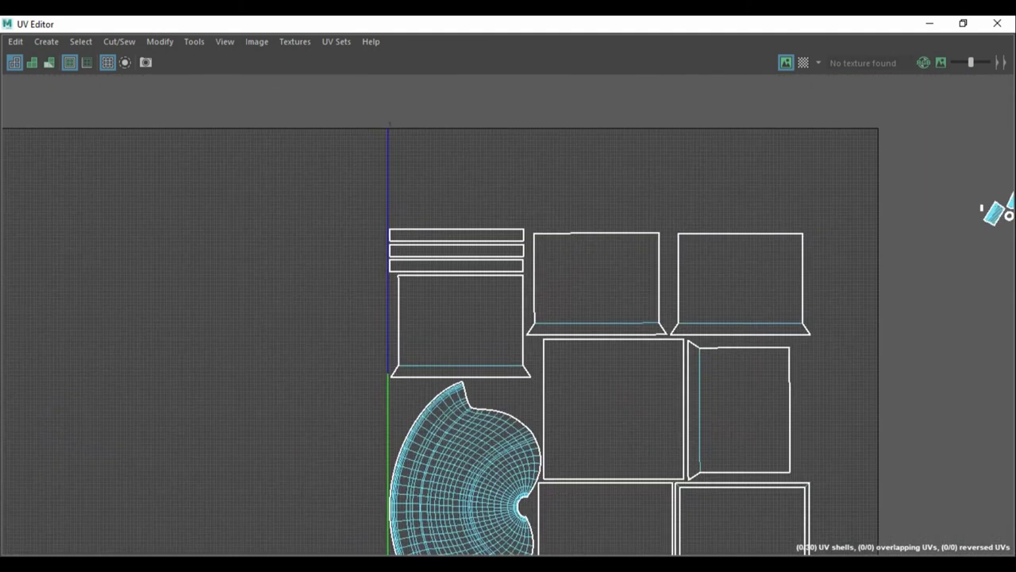
{"action": "scroll", "coordinate": [619, 213], "scroll_direction": "down", "scroll_amount": 1}
{"action": "scroll", "coordinate": [688, 356], "scroll_direction": "up", "scroll_amount": 1}
Nudge the vertical strip shell down into the stack at the tile's top edge.
{"action": "left_click", "coordinate": [690, 349]}
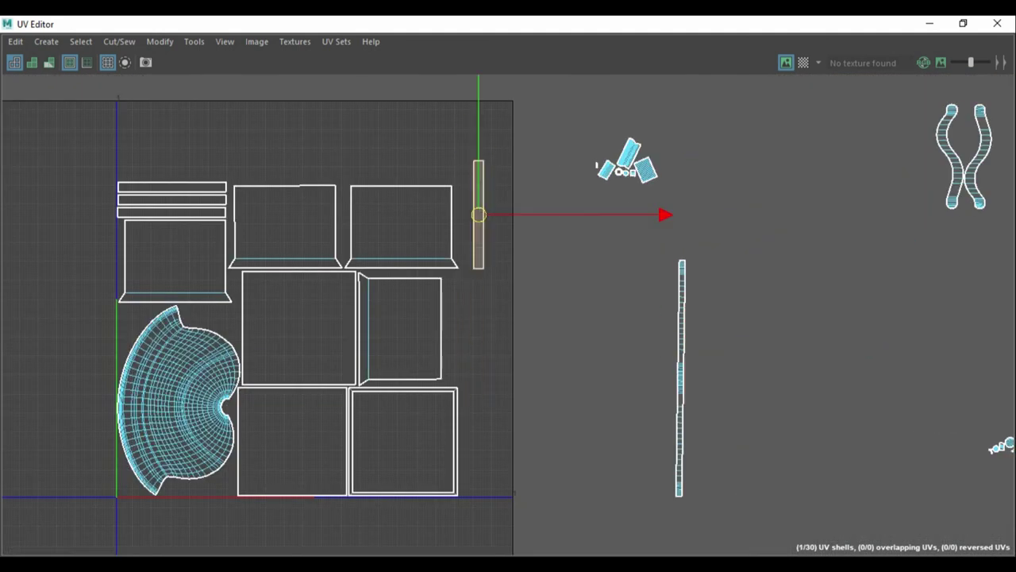
{"action": "middle_click_drag", "start_coordinate": [508, 318], "coordinate": [614, 425], "text": "alt"}
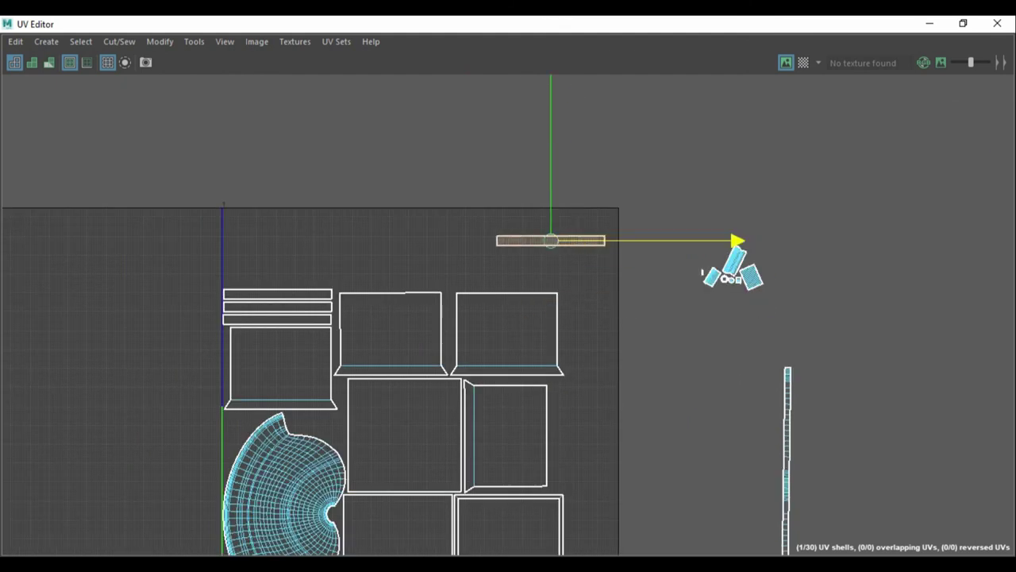
{"action": "scroll", "coordinate": [266, 263], "scroll_direction": "up", "scroll_amount": 2}
{"action": "scroll", "coordinate": [267, 263], "scroll_direction": "up", "scroll_amount": 5}
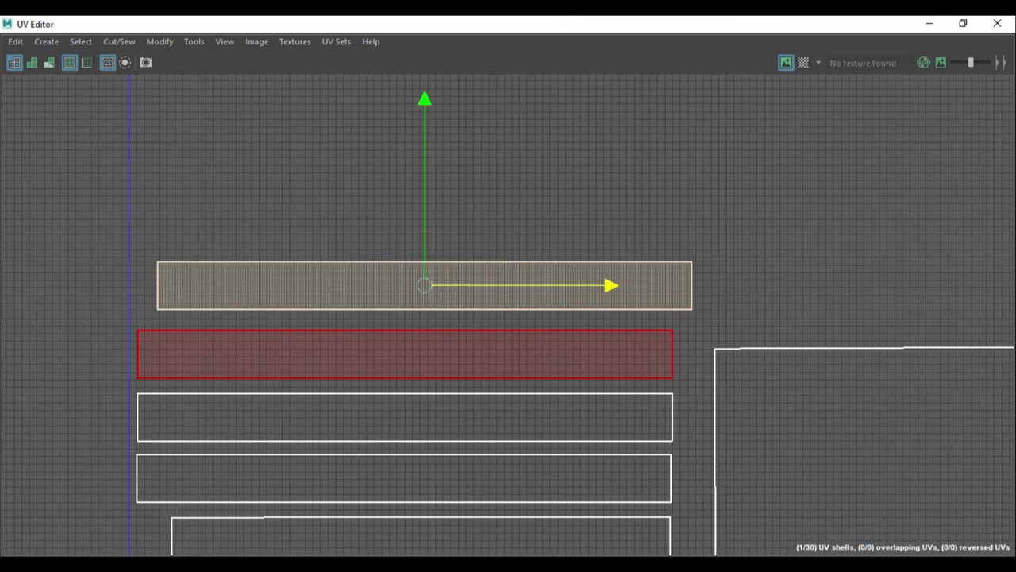
{"action": "left_click_drag", "start_coordinate": [406, 158], "coordinate": [406, 166]}
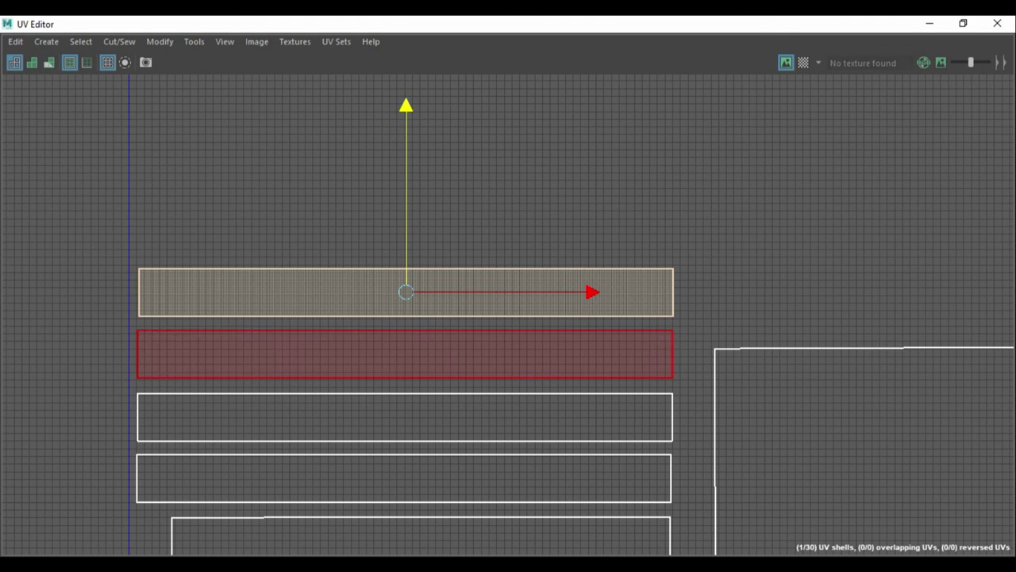
{"action": "scroll", "coordinate": [178, 182], "scroll_direction": "down", "scroll_amount": 7}
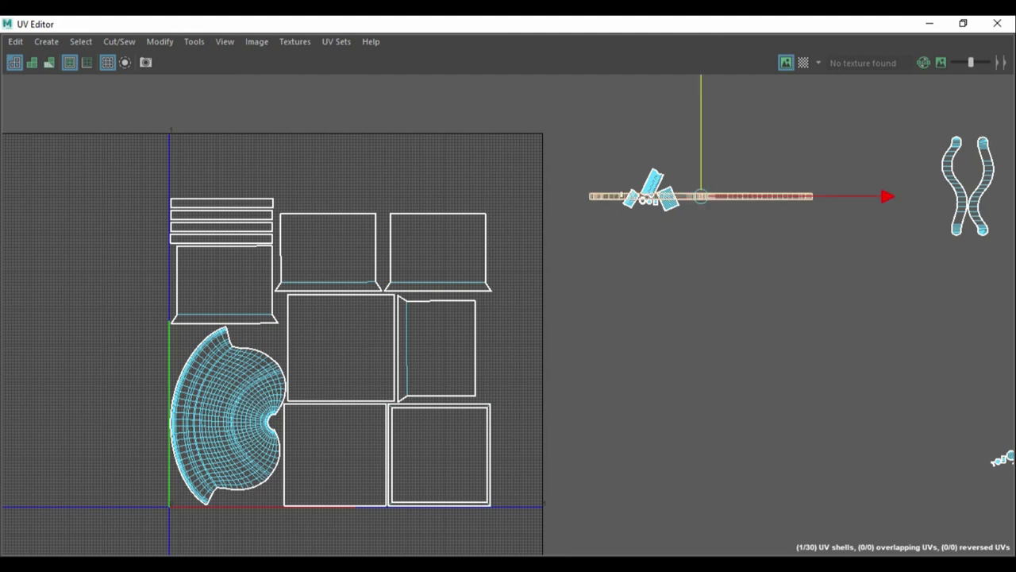
{"action": "scroll", "coordinate": [289, 165], "scroll_direction": "up", "scroll_amount": 2}
{"action": "scroll", "coordinate": [289, 165], "scroll_direction": "up", "scroll_amount": 3}
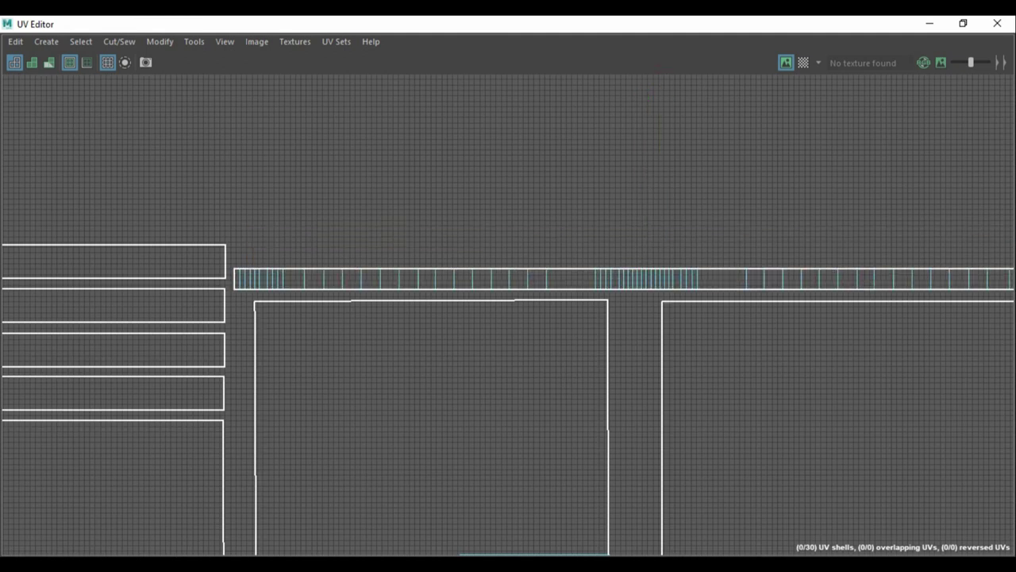
{"action": "scroll", "coordinate": [183, 278], "scroll_direction": "down", "scroll_amount": 3}
{"action": "scroll", "coordinate": [183, 278], "scroll_direction": "down", "scroll_amount": 3}
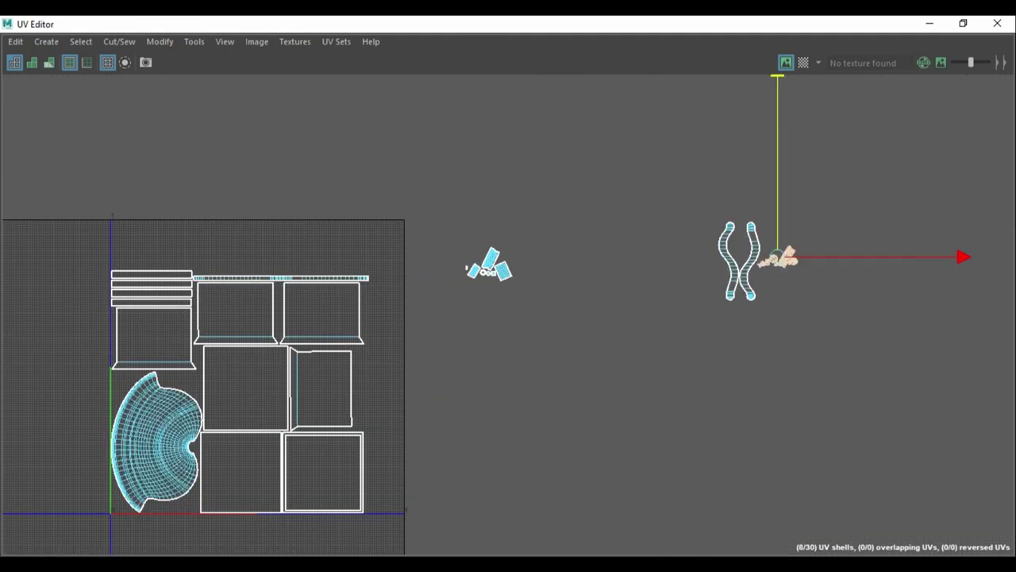
Rotate the two curved handle shells 90° clockwise and move them into the tile vertically.
{"action": "left_click", "coordinate": [740, 261]}
{"action": "middle_click_drag", "start_coordinate": [740, 260], "coordinate": [824, 239], "text": "alt"}
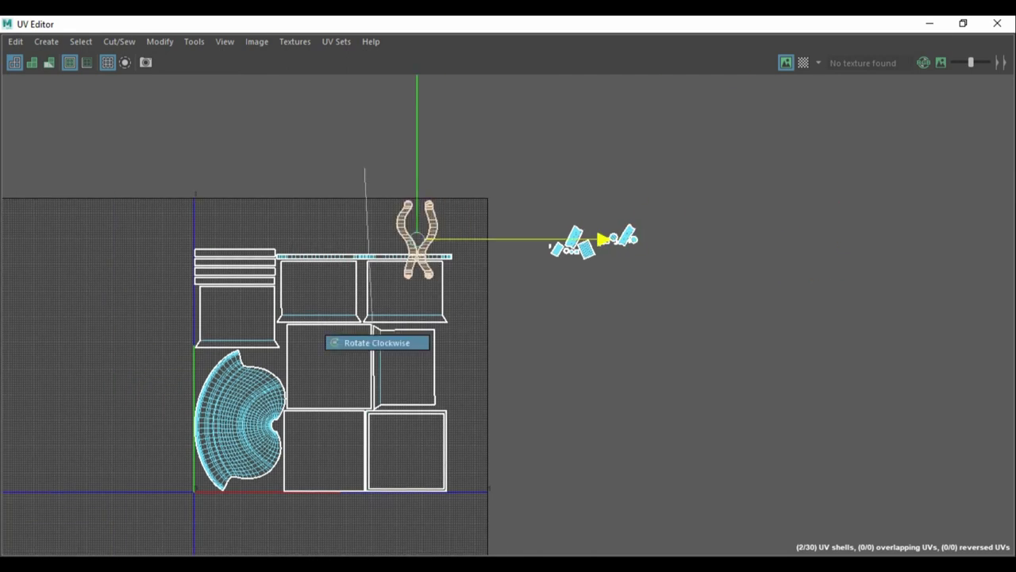
{"action": "right_click_drag", "start_coordinate": [370, 338], "coordinate": [370, 338], "text": "shift"}
{"action": "scroll", "coordinate": [311, 230], "scroll_direction": "up", "scroll_amount": 2}
{"action": "left_click_drag", "start_coordinate": [679, 211], "coordinate": [389, 211]}
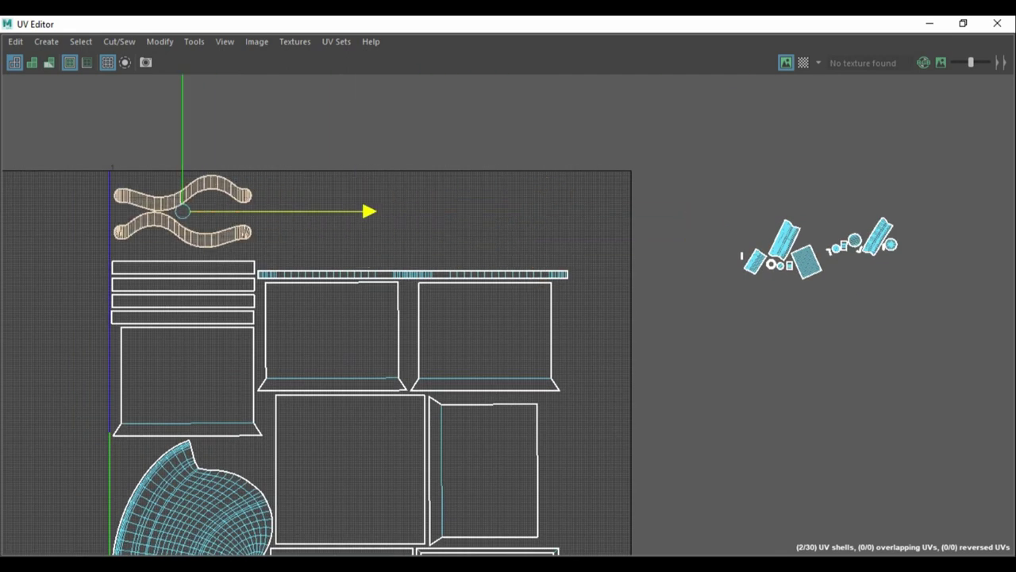
{"action": "middle_click_drag", "start_coordinate": [486, 436], "coordinate": [516, 258], "text": "alt"}
{"action": "scroll", "coordinate": [500, 366], "scroll_direction": "up", "scroll_amount": 3}
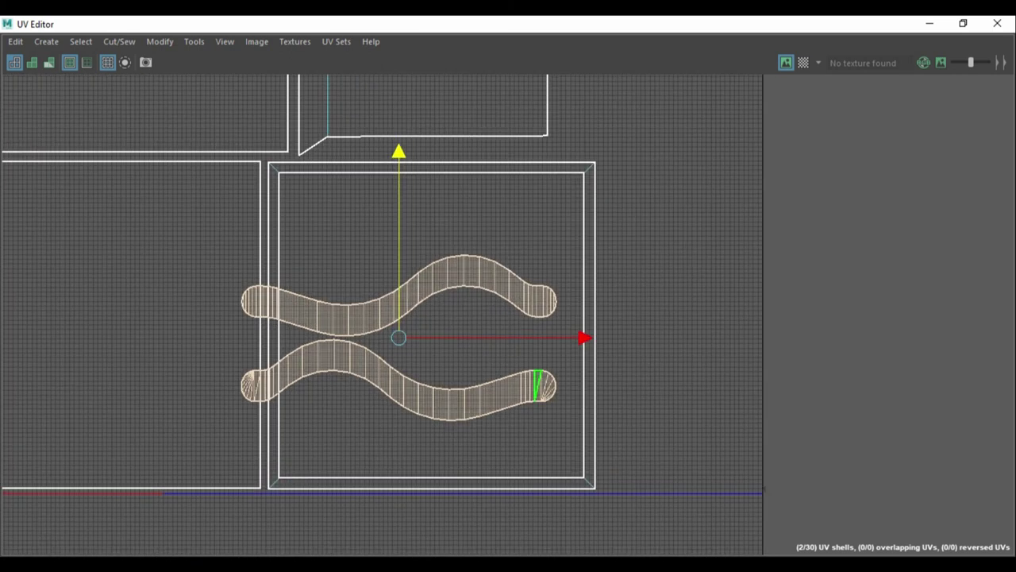
{"action": "right_click_drag", "start_coordinate": [426, 329], "coordinate": [426, 328], "text": "shift"}
Fine-tune the rotation and position of the right and left handle shells.
{"action": "left_click", "coordinate": [468, 238]}
{"action": "key", "text": "e"}
{"action": "left_click_drag", "start_coordinate": [652, 329], "coordinate": [635, 262]}
{"action": "key", "text": "w"}
{"action": "left_click_drag", "start_coordinate": [556, 329], "coordinate": [571, 329]}
{"action": "left_click", "coordinate": [382, 397]}
{"action": "key", "text": "e"}
{"action": "left_click_drag", "start_coordinate": [548, 254], "coordinate": [508, 198]}
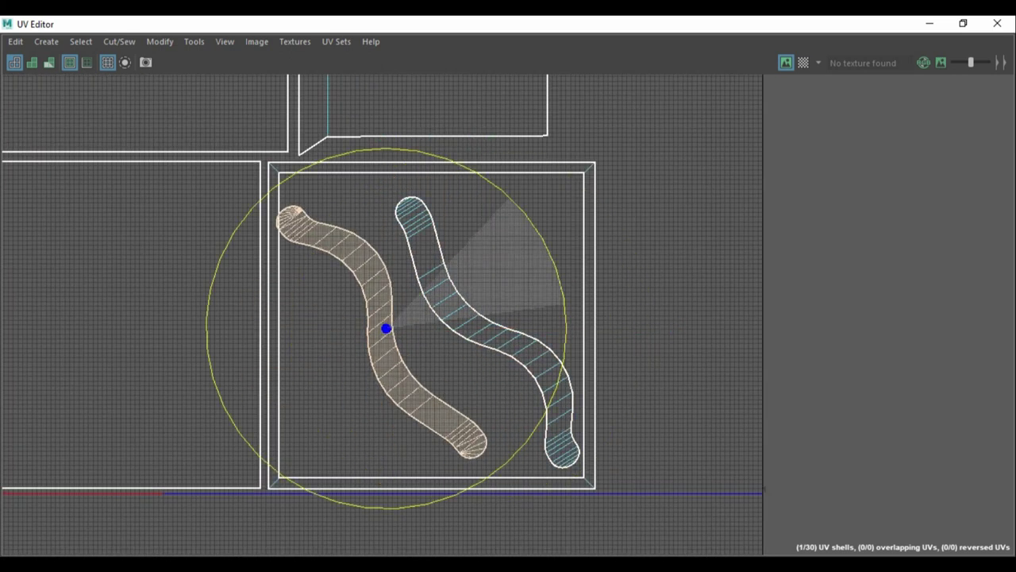
{"action": "key", "text": "w"}
Select the small shells outside the tile and rotate one upright.
{"action": "key", "text": "a"}
{"action": "scroll", "coordinate": [715, 159], "scroll_direction": "up", "scroll_amount": 3}
{"action": "mouse_move", "coordinate": [681, 193]}
{"action": "middle_mouse_down", "text": "alt"}
{"action": "mouse_move", "coordinate": [759, 147]}
{"action": "mouse_move", "coordinate": [828, 216]}
{"action": "middle_mouse_up", "text": "alt"}
{"action": "scroll", "coordinate": [830, 214], "scroll_direction": "up", "scroll_amount": 3}
{"action": "scroll", "coordinate": [821, 251], "scroll_direction": "up", "scroll_amount": 3}
{"action": "left_click", "coordinate": [821, 252]}
{"action": "key", "text": "e"}
{"action": "left_click_drag", "start_coordinate": [699, 357], "coordinate": [754, 385]}
{"action": "scroll", "coordinate": [387, 289], "scroll_direction": "down", "scroll_amount": 5}
{"action": "scroll", "coordinate": [575, 340], "scroll_direction": "up", "scroll_amount": 2}
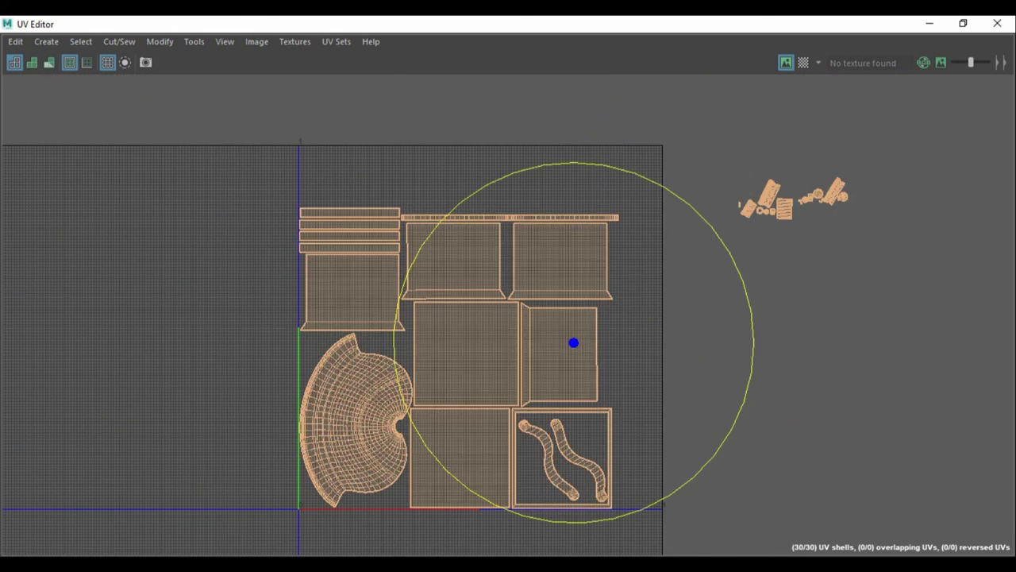
{"action": "right_click_drag", "start_coordinate": [585, 199], "coordinate": [574, 202], "text": "shift"}
Move the small rectangular shell into the lower-right box beside the handle shells.
{"action": "left_click", "coordinate": [828, 238]}
{"action": "key", "text": "w"}
{"action": "left_click_drag", "start_coordinate": [829, 238], "coordinate": [432, 239]}
{"action": "scroll", "coordinate": [442, 327], "scroll_direction": "down", "scroll_amount": 3}
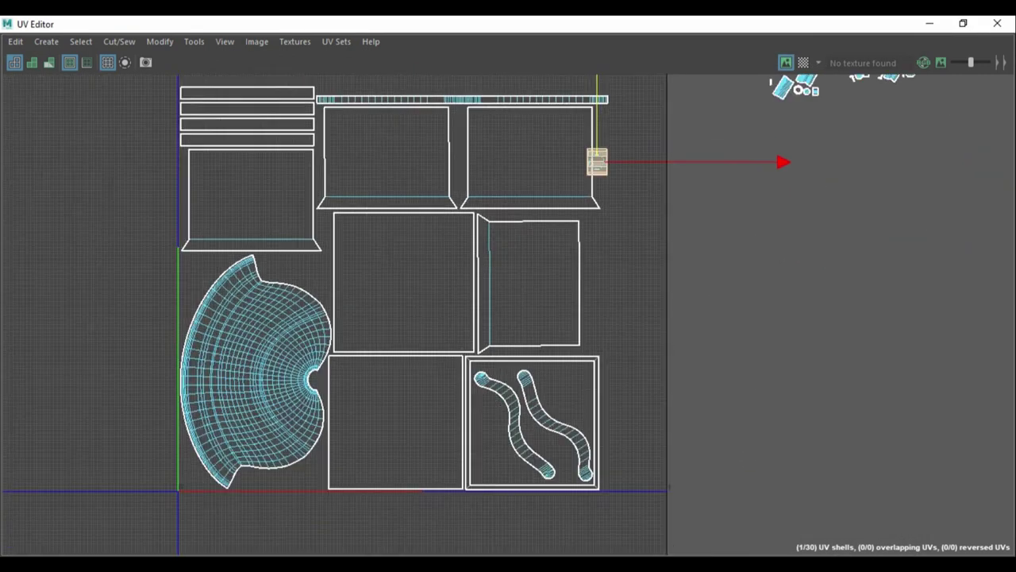
{"action": "left_click_drag", "start_coordinate": [596, 159], "coordinate": [596, 349]}
{"action": "scroll", "coordinate": [597, 350], "scroll_direction": "up", "scroll_amount": 2}
{"action": "scroll", "coordinate": [711, 289], "scroll_direction": "down", "scroll_amount": 2}
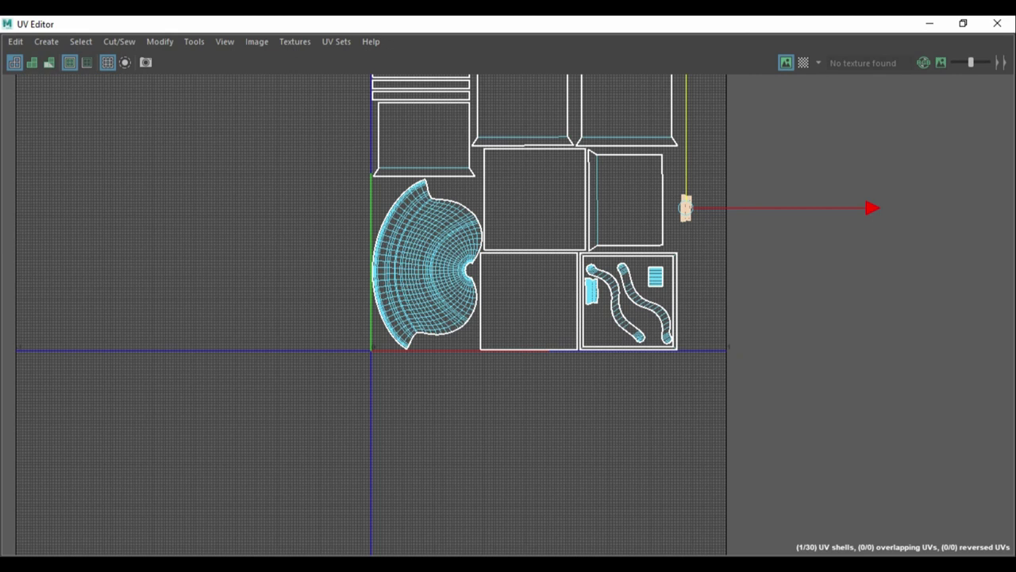
{"action": "scroll", "coordinate": [715, 270], "scroll_direction": "up", "scroll_amount": 2}
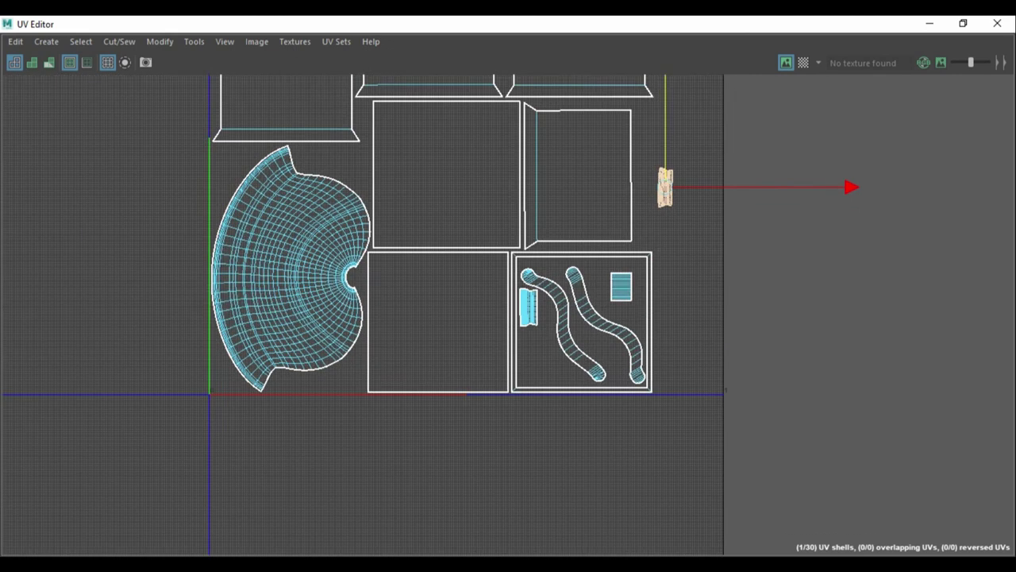
{"action": "middle_click_drag", "start_coordinate": [715, 270], "coordinate": [742, 270], "text": "alt"}
{"action": "scroll", "coordinate": [707, 238], "scroll_direction": "up", "scroll_amount": 1}
{"action": "left_click_drag", "start_coordinate": [710, 170], "coordinate": [527, 381]}
{"action": "scroll", "coordinate": [526, 381], "scroll_direction": "up", "scroll_amount": 3}
{"action": "scroll", "coordinate": [476, 382], "scroll_direction": "up", "scroll_amount": 3}
{"action": "scroll", "coordinate": [476, 382], "scroll_direction": "down", "scroll_amount": 3}
{"action": "scroll", "coordinate": [476, 381], "scroll_direction": "down", "scroll_amount": 2}
{"action": "scroll", "coordinate": [476, 382], "scroll_direction": "down", "scroll_amount": 2}
{"action": "scroll", "coordinate": [665, 259], "scroll_direction": "up", "scroll_amount": 2}
Rotate the small tan shell and move it into the tile.
{"action": "key", "text": "e"}
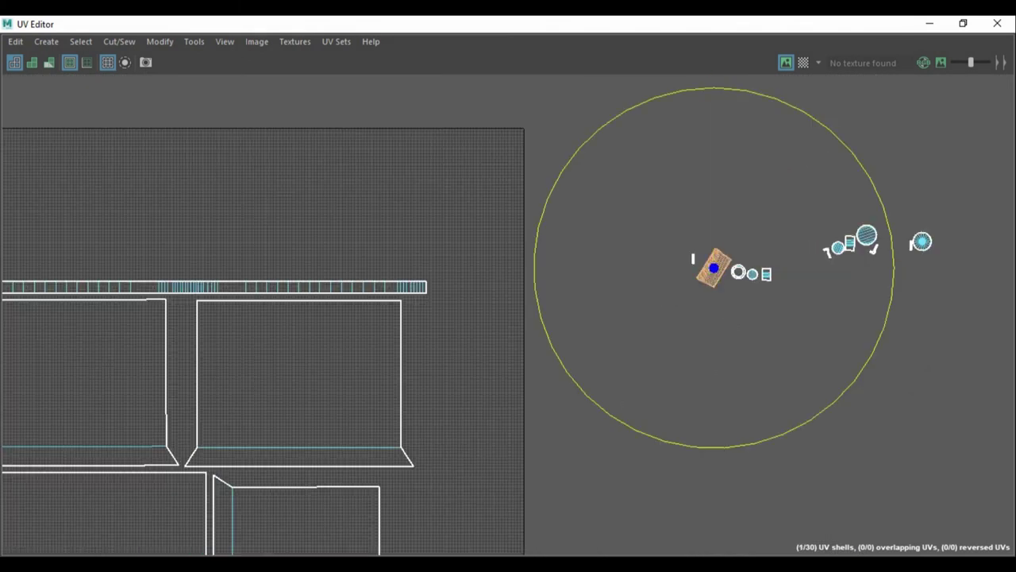
{"action": "left_click_drag", "start_coordinate": [873, 343], "coordinate": [810, 417]}
{"action": "key", "text": "w"}
{"action": "scroll", "coordinate": [508, 318], "scroll_direction": "down", "scroll_amount": 2}
{"action": "left_click_drag", "start_coordinate": [873, 193], "coordinate": [625, 143]}
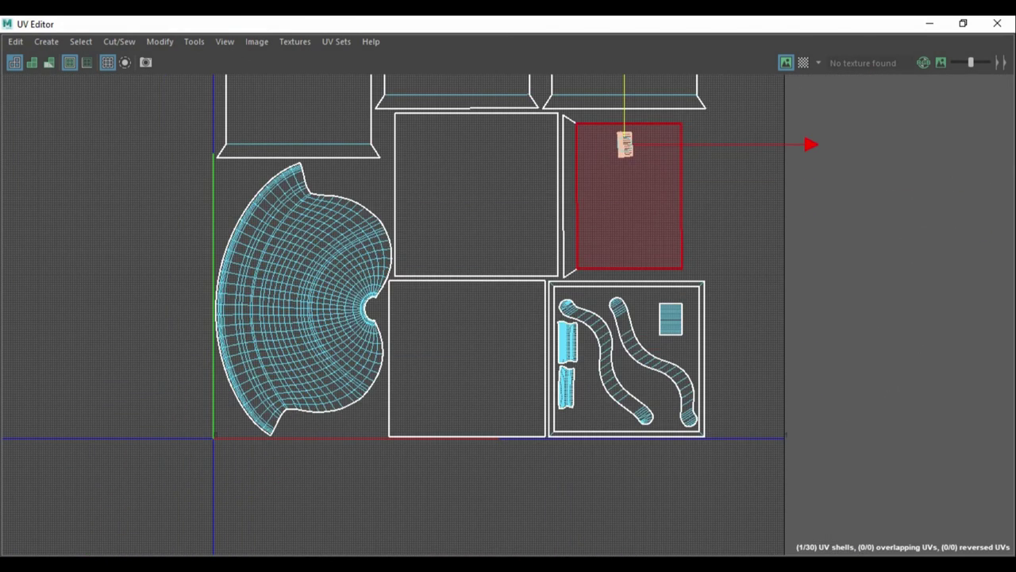
{"action": "middle_click_drag", "start_coordinate": [667, 368], "coordinate": [691, 329], "text": "alt"}
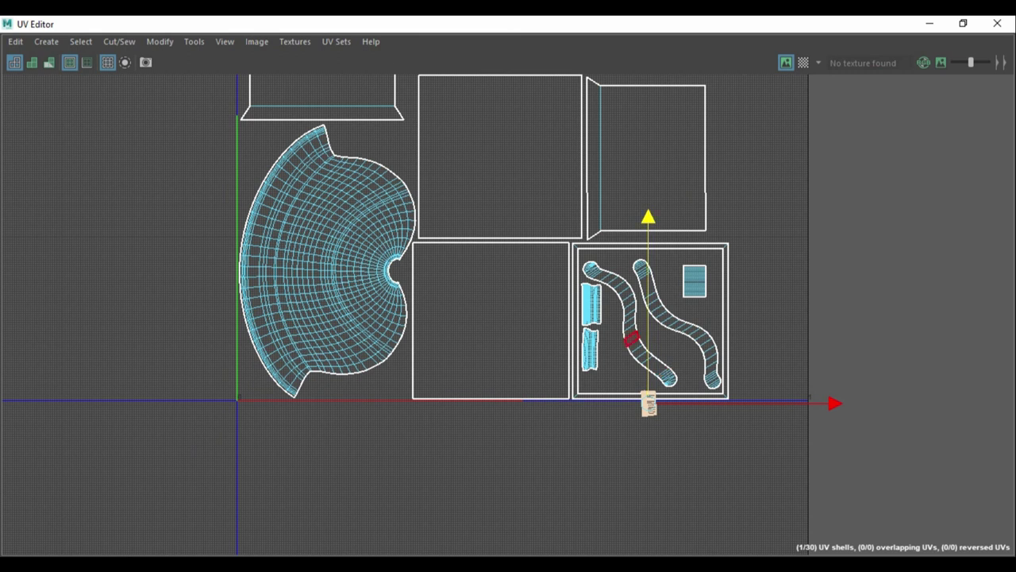
{"action": "scroll", "coordinate": [600, 407], "scroll_direction": "up", "scroll_amount": 3}
{"action": "scroll", "coordinate": [599, 406], "scroll_direction": "up", "scroll_amount": 1}
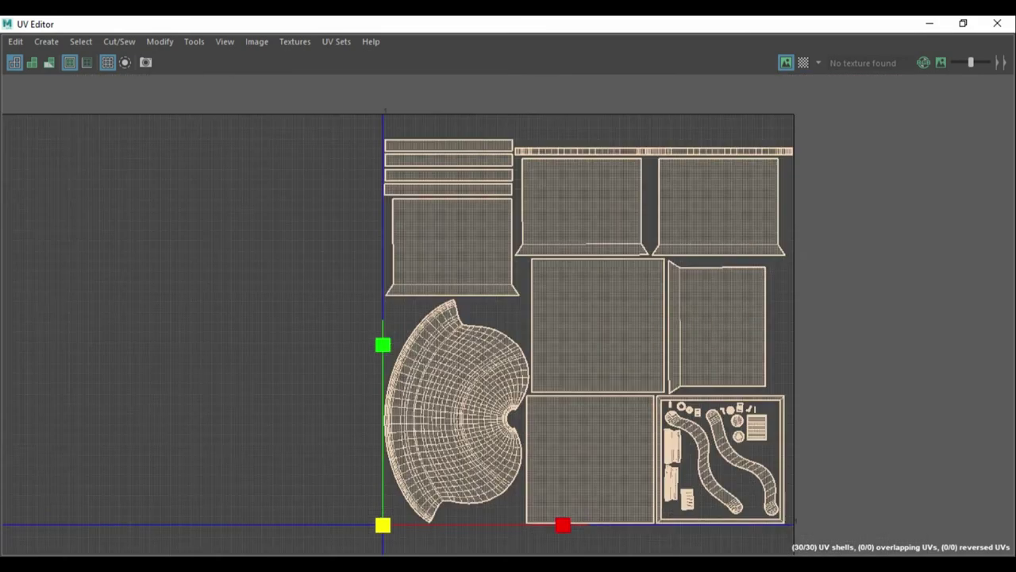
Select the long strip shell at the top of the tile.
{"action": "left_click", "coordinate": [660, 170]}
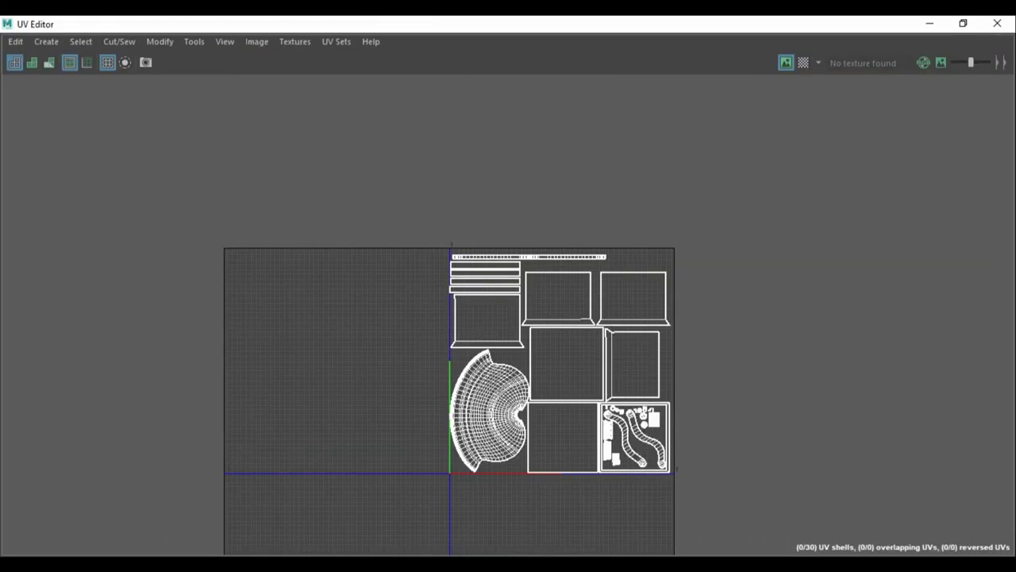
Show the UV layout in Face mode and zoom over the packed 0–1 tile, including the crescent shell.
{"action": "right_click_drag", "start_coordinate": [341, 170], "coordinate": [370, 272]}
{"action": "scroll", "coordinate": [381, 454], "scroll_direction": "up", "scroll_amount": 2}
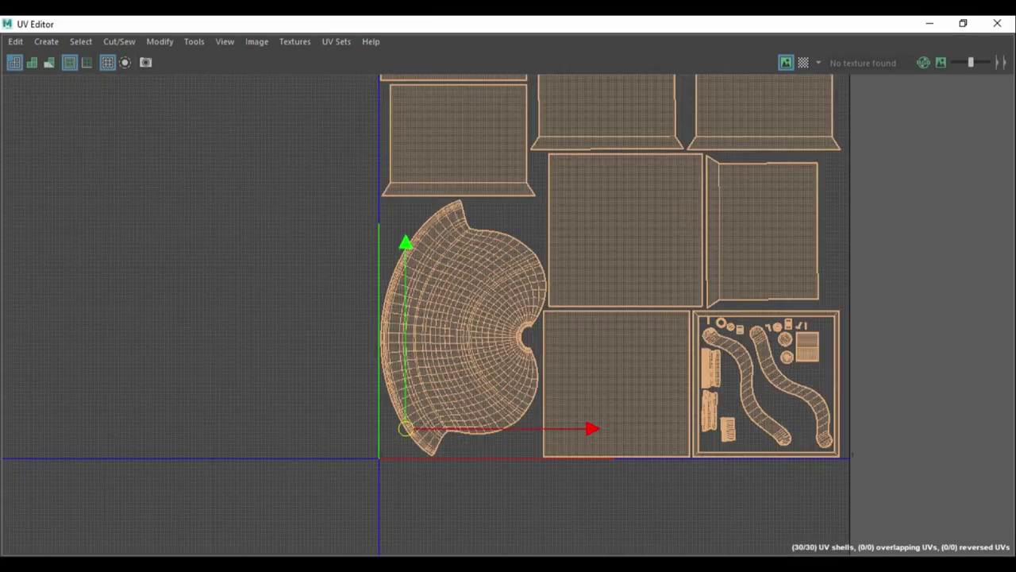
{"action": "middle_click_drag", "start_coordinate": [381, 454], "coordinate": [413, 413], "text": "alt"}
{"action": "scroll", "coordinate": [418, 441], "scroll_direction": "up", "scroll_amount": 2}
{"action": "scroll", "coordinate": [418, 442], "scroll_direction": "up", "scroll_amount": 3}
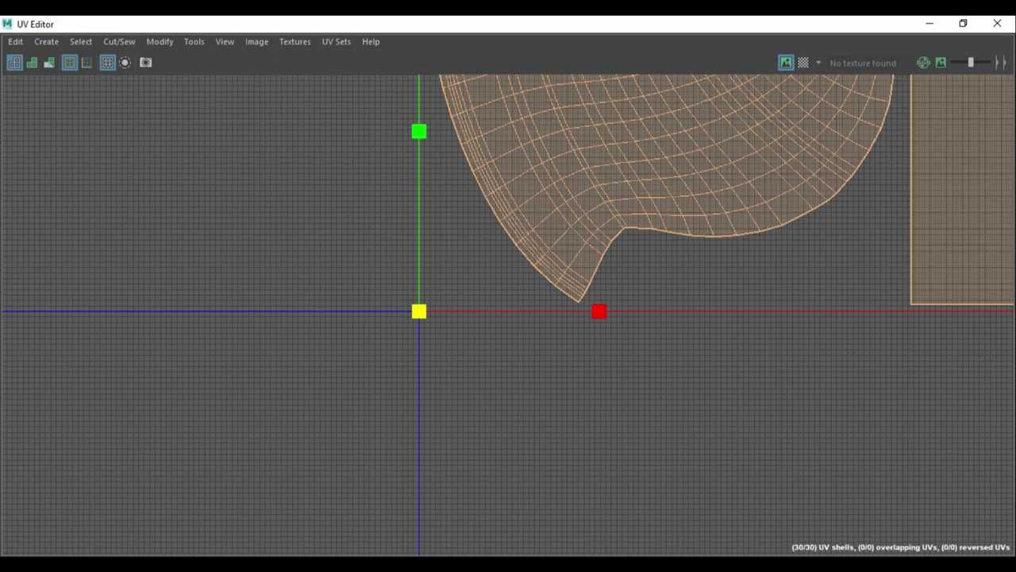
{"action": "scroll", "coordinate": [430, 517], "scroll_direction": "down", "scroll_amount": 1}
{"action": "scroll", "coordinate": [430, 516], "scroll_direction": "down", "scroll_amount": 3}
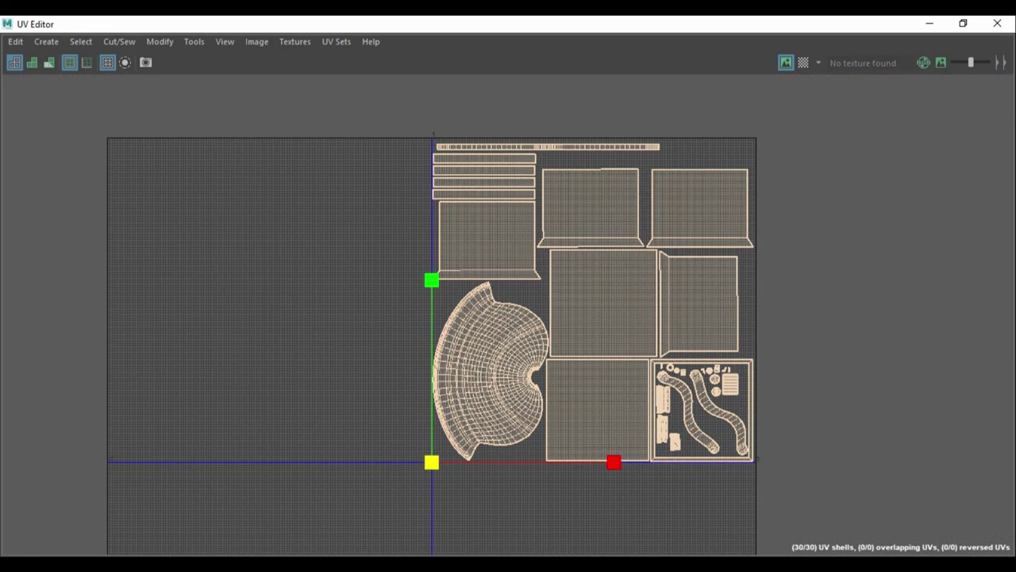